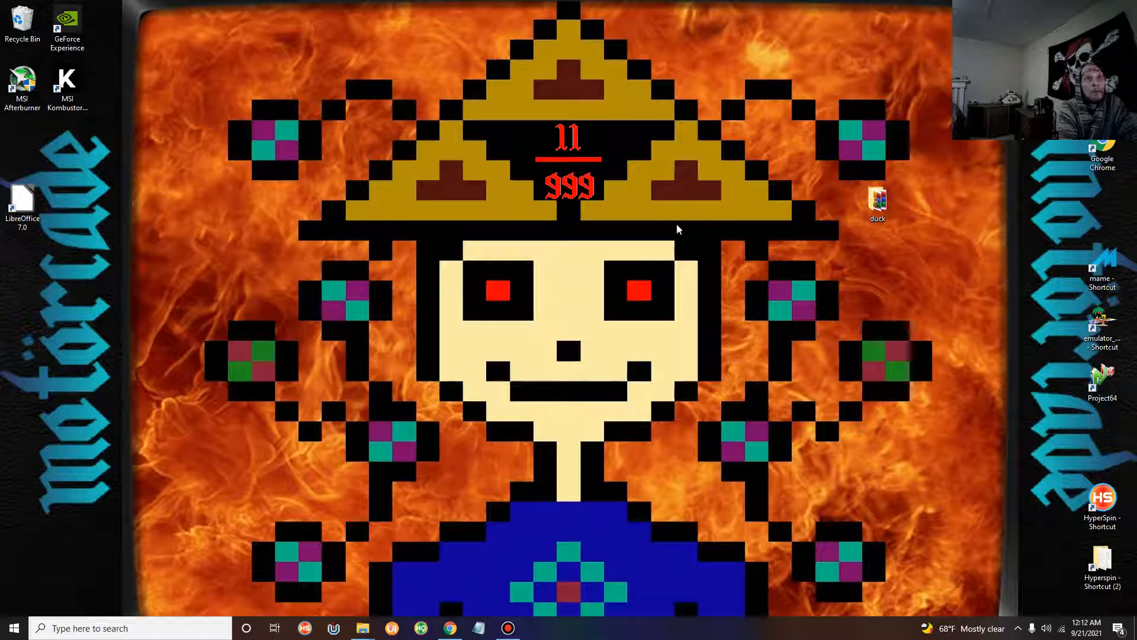
# Cut the duckstation-windows-x64-release and psx-bios-SCPH1001-hexrom_com archives from the Sony Playstation folder inside the desktop's duck folder
pyautogui.doubleClick(876, 205)
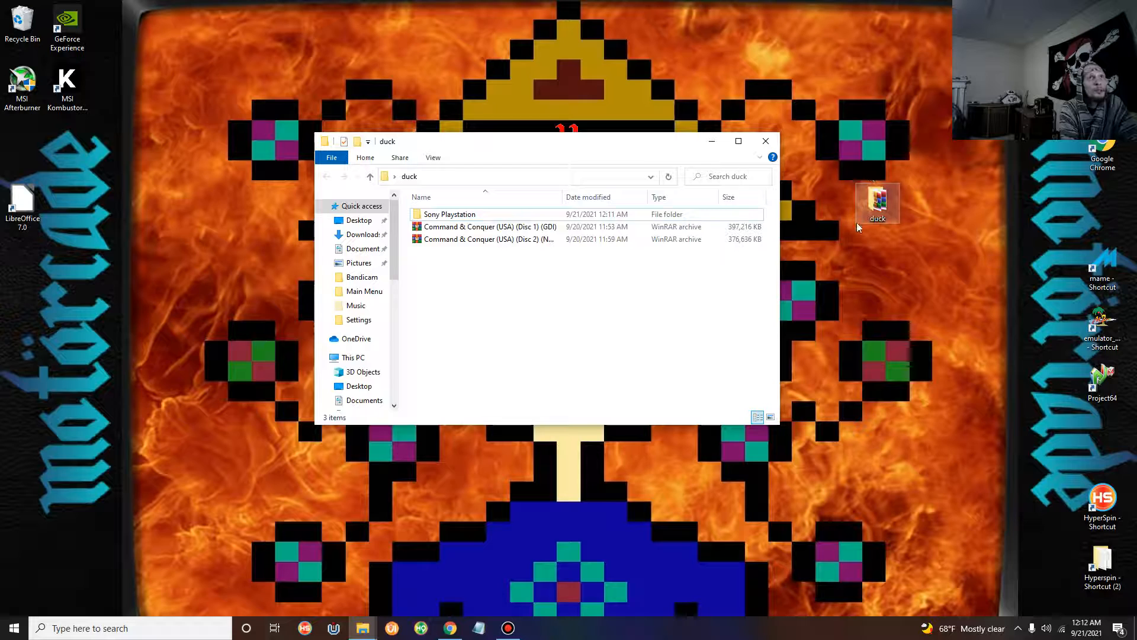
pyautogui.doubleClick(600, 214)
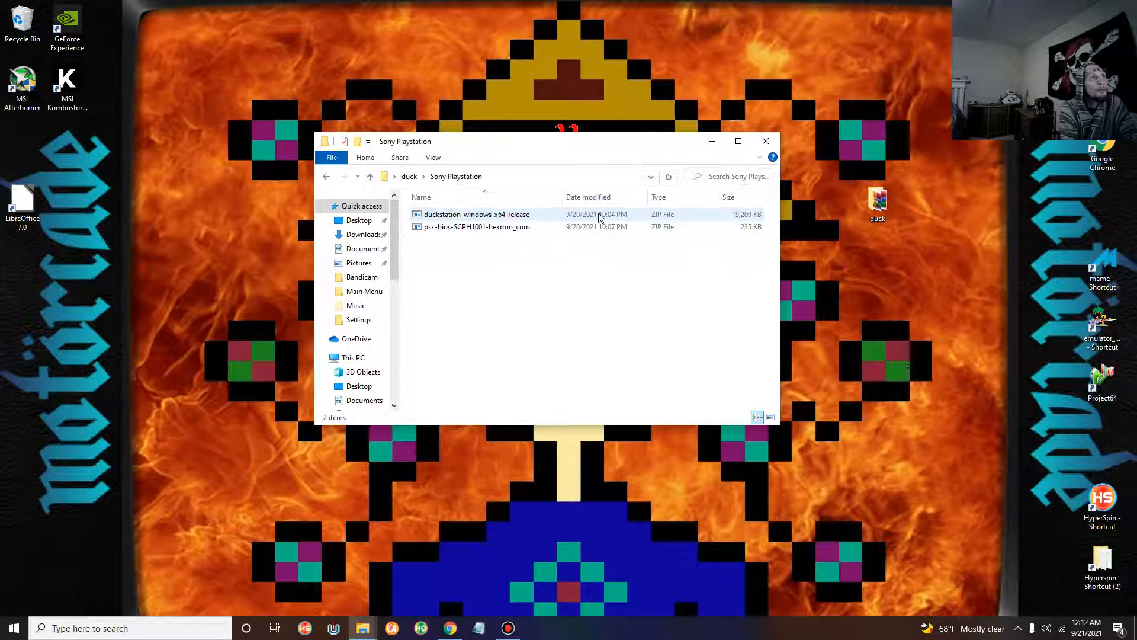
pyautogui.moveTo(543, 278); pyautogui.dragTo(422, 212)
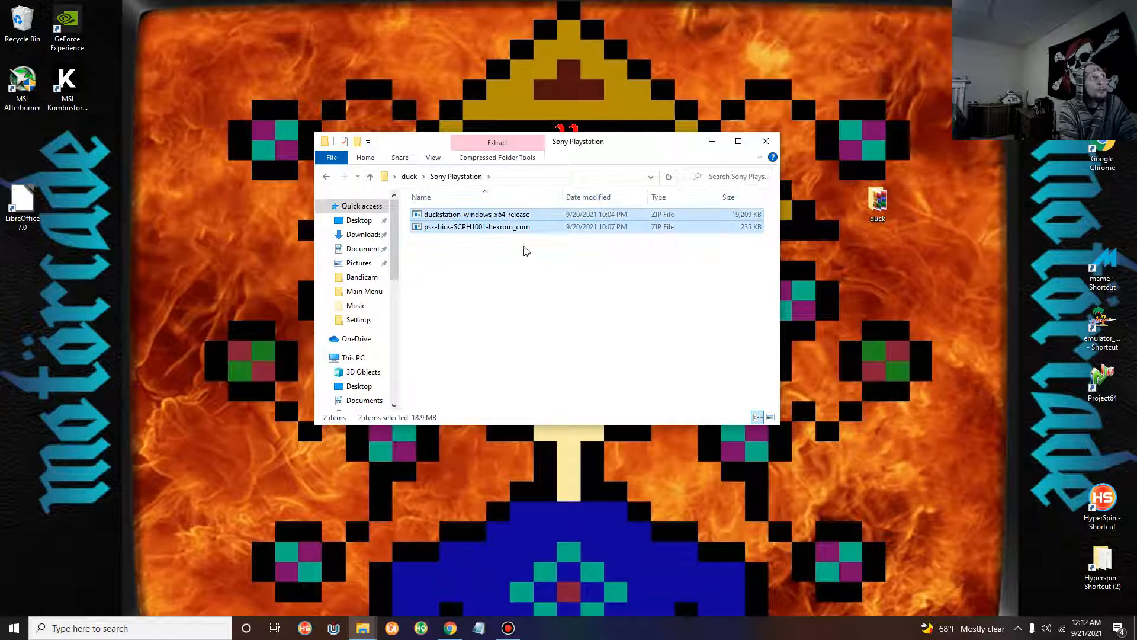
pyautogui.click(483, 244)
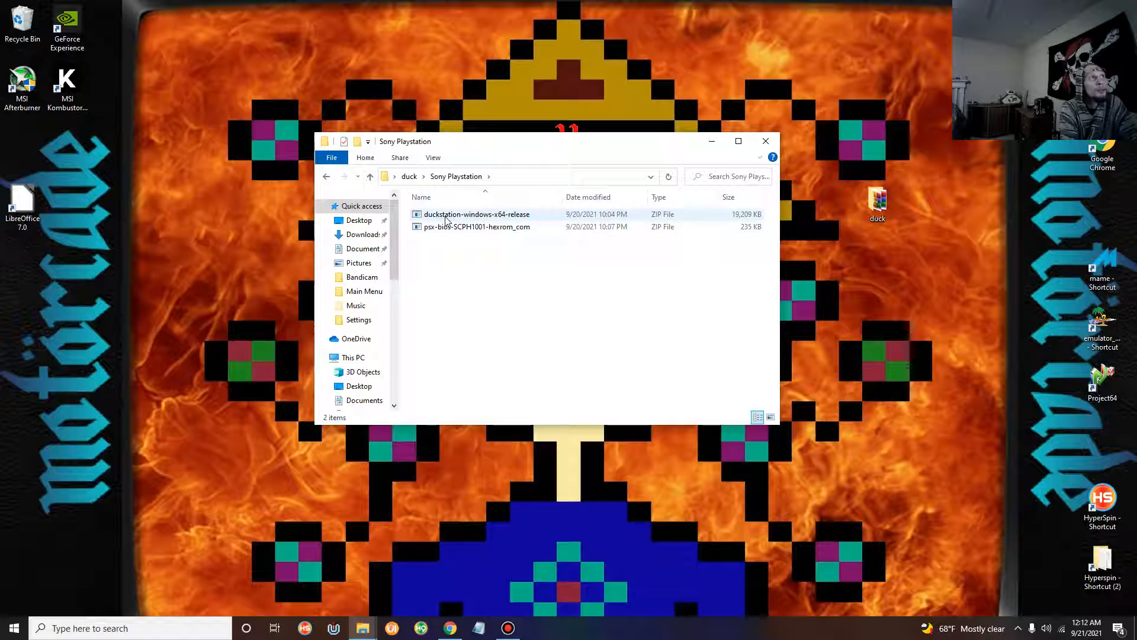
pyautogui.click(451, 216)
pyautogui.click(482, 230)
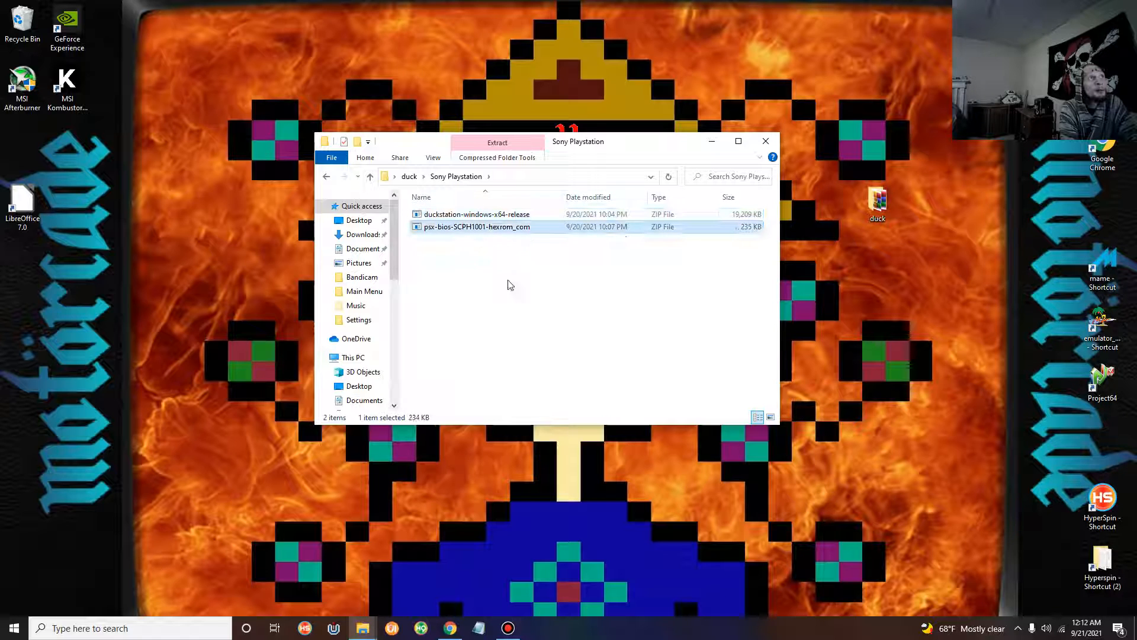
pyautogui.click(502, 216)
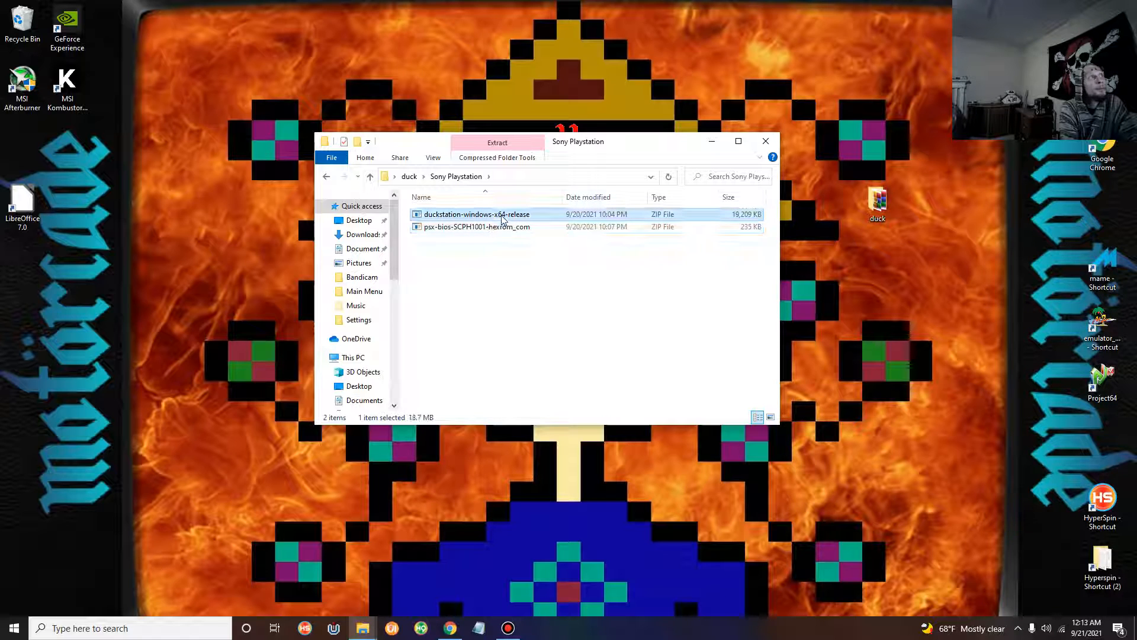
pyautogui.hotkey('ctrl', 'a')
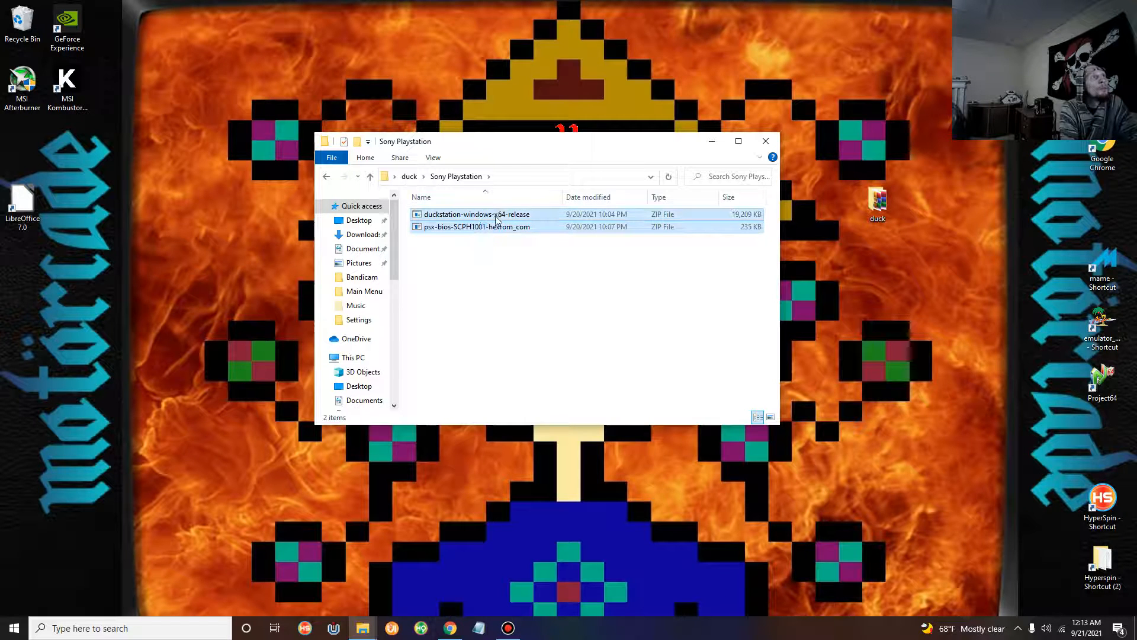
pyautogui.rightClick(495, 218)
pyautogui.click(524, 447)
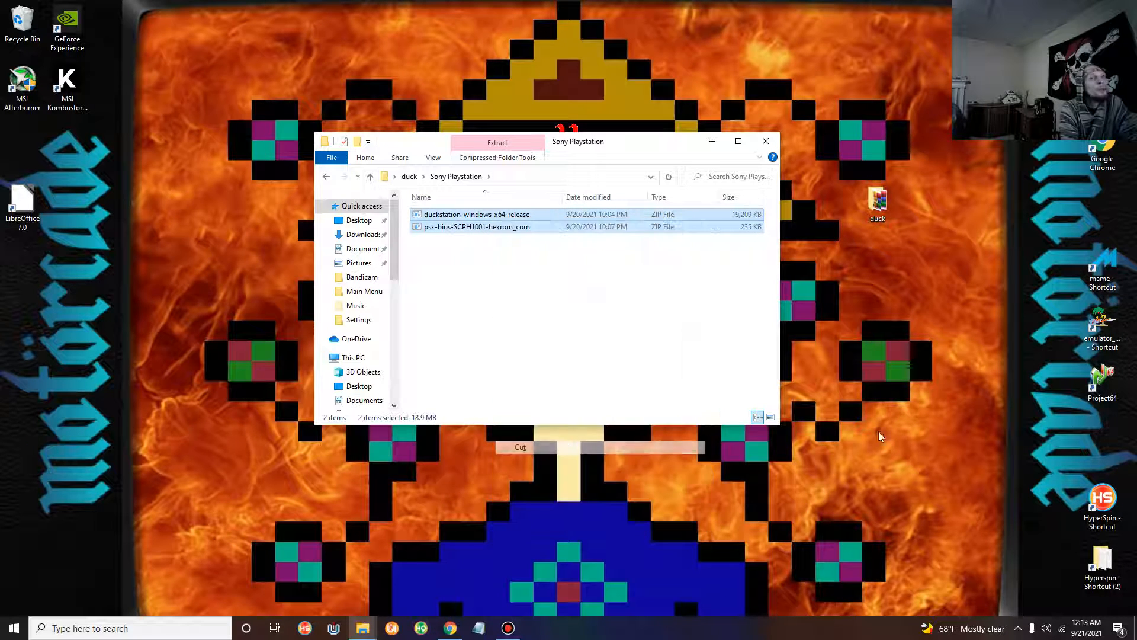
# Create a folder named "Sony Playstation" in the Emulators folder of the Hyperspin directory
pyautogui.doubleClick(1102, 559)
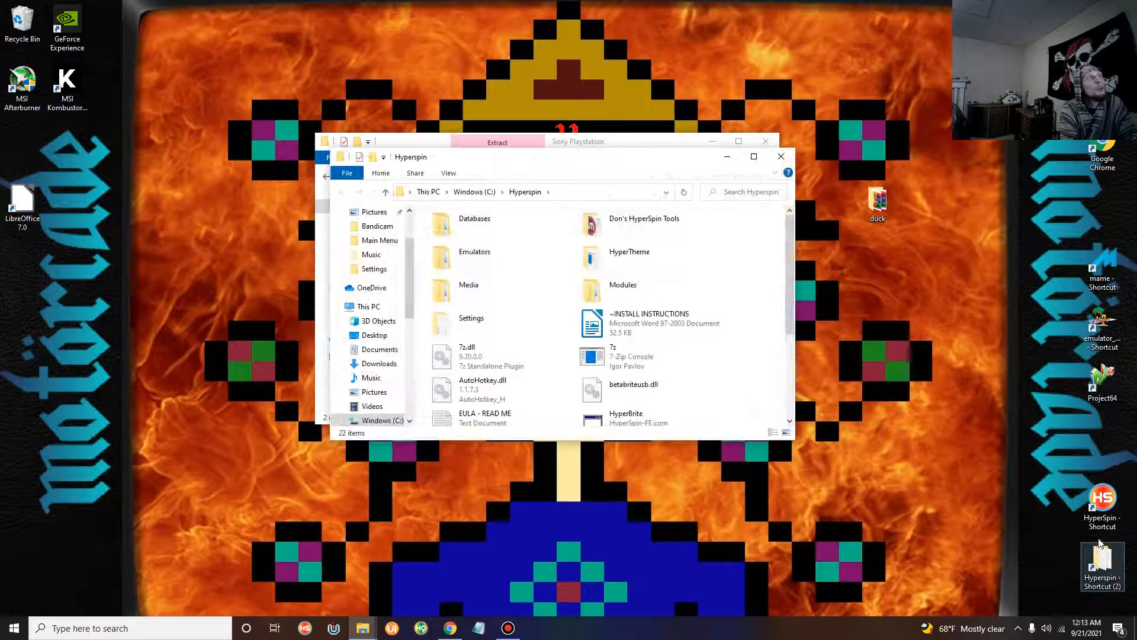
pyautogui.doubleClick(498, 254)
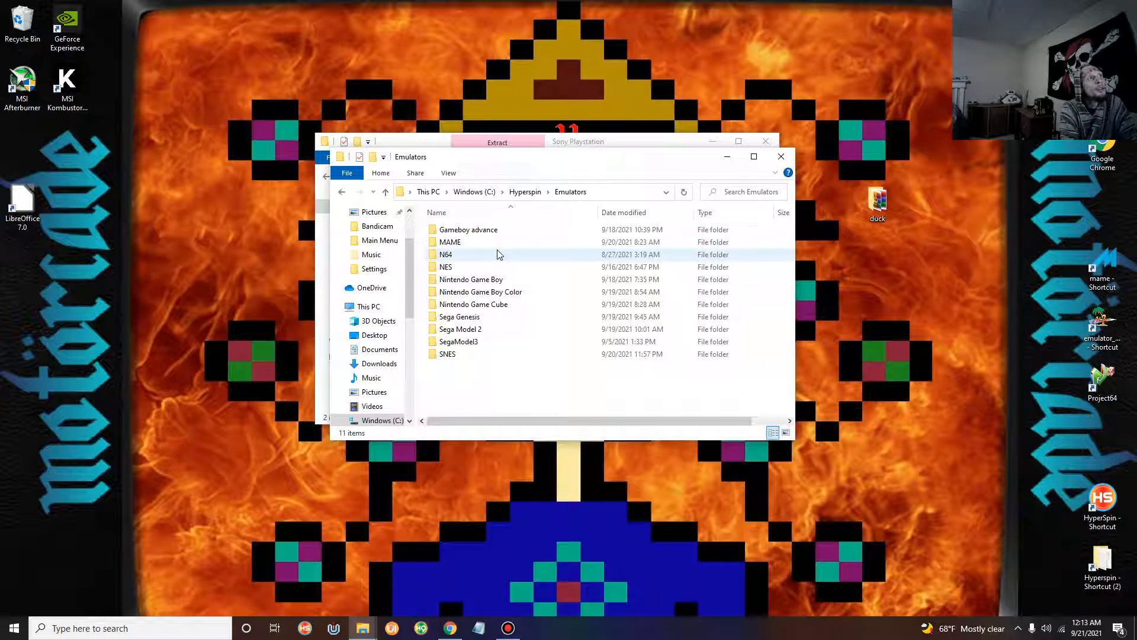
pyautogui.rightClick(465, 375)
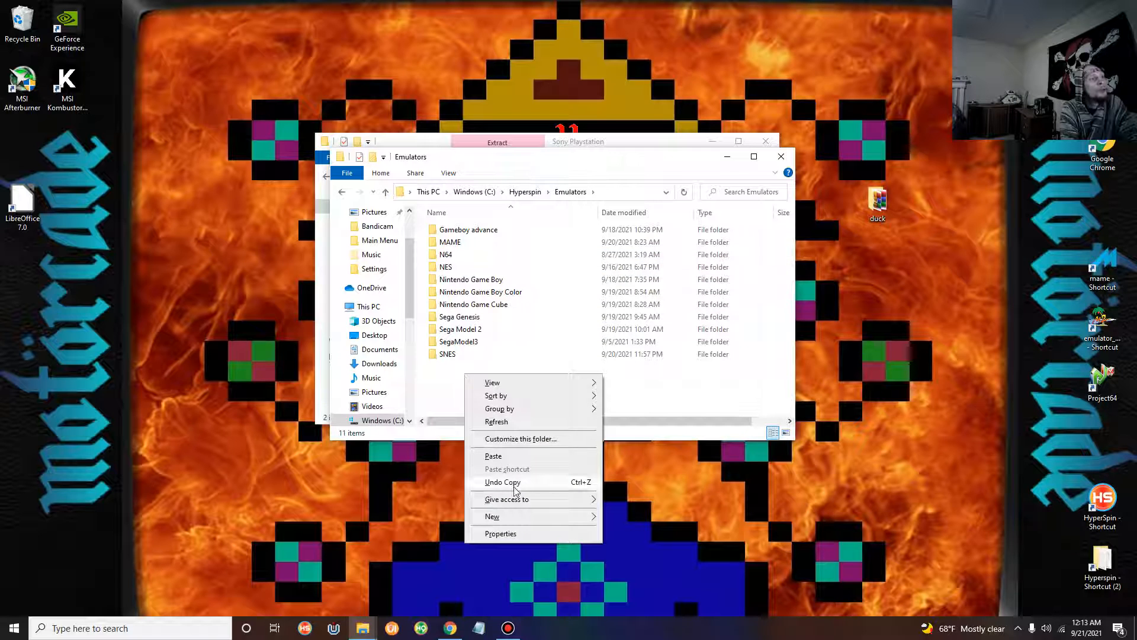
pyautogui.moveTo(516, 517)
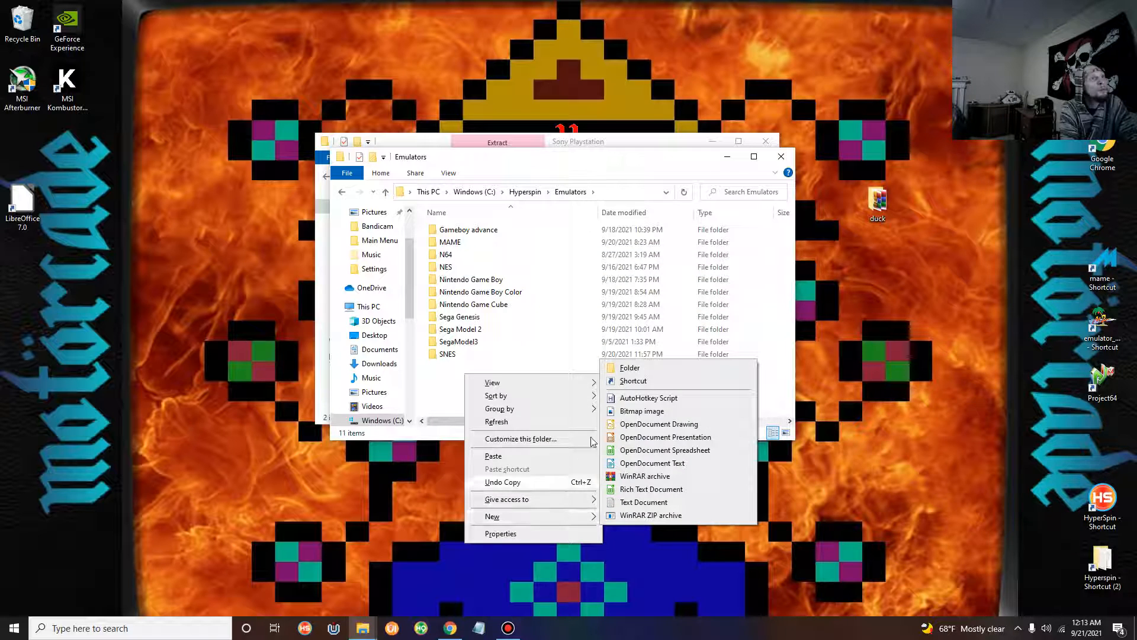
pyautogui.click(626, 367)
pyautogui.write('S')
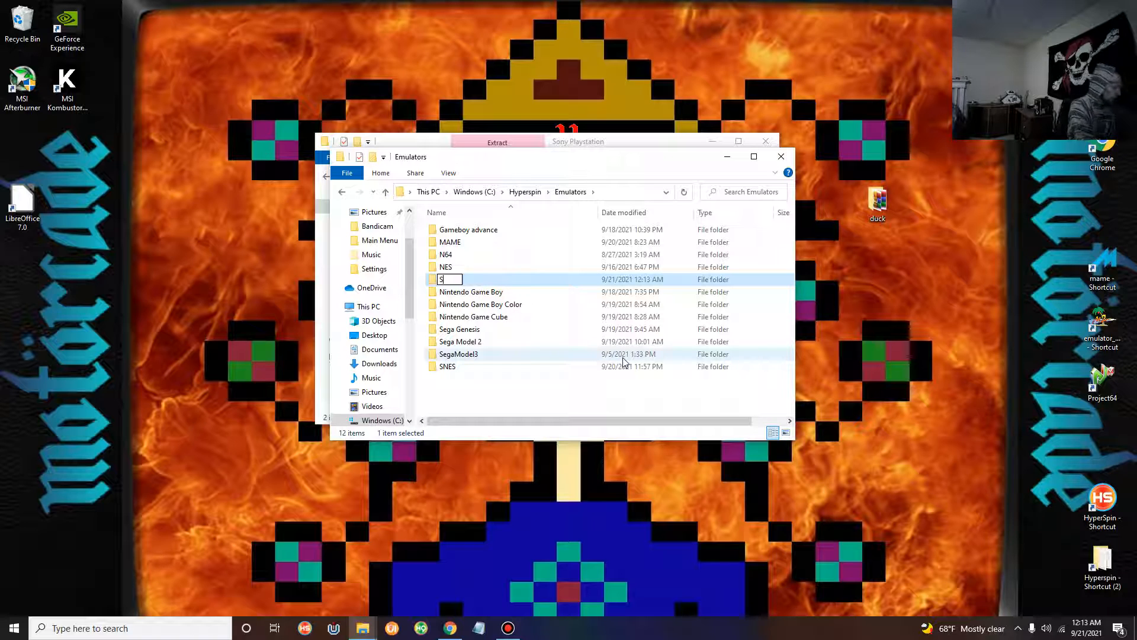
pyautogui.write('ony Play')
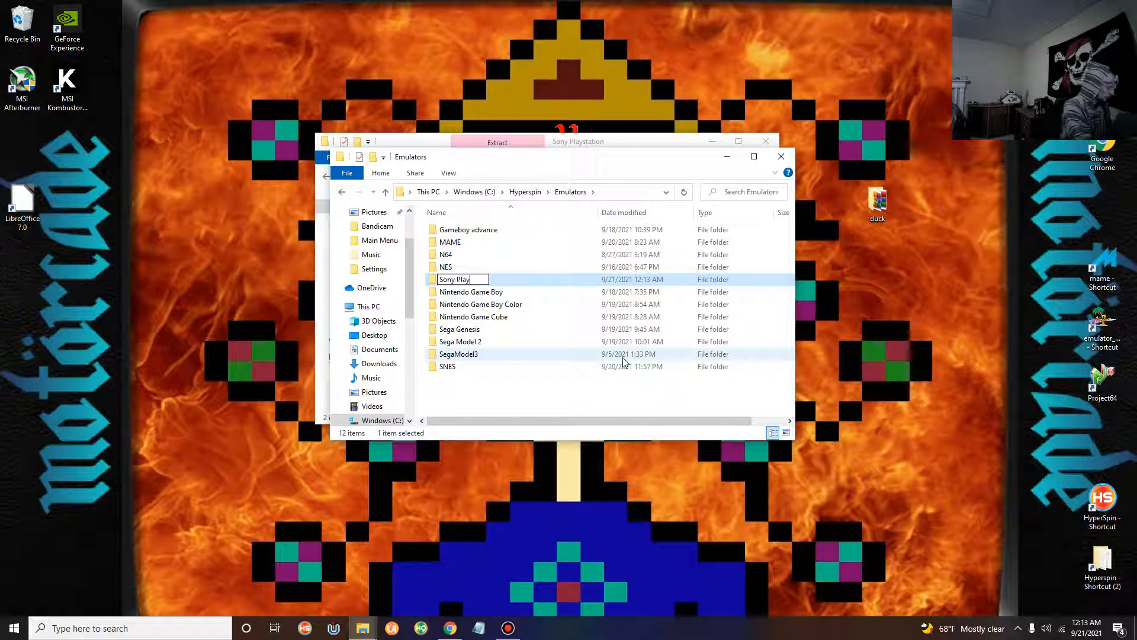
pyautogui.write('station')
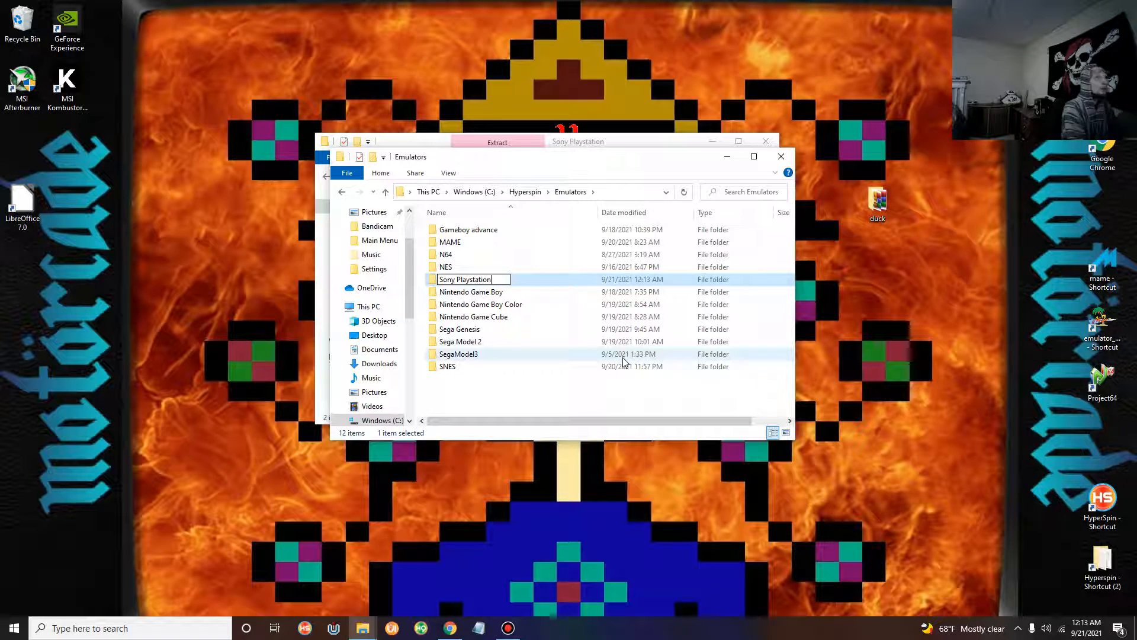
pyautogui.click(545, 279)
# Paste the two cut archives into the new Sony Playstation emulator folder
pyautogui.doubleClick(500, 367)
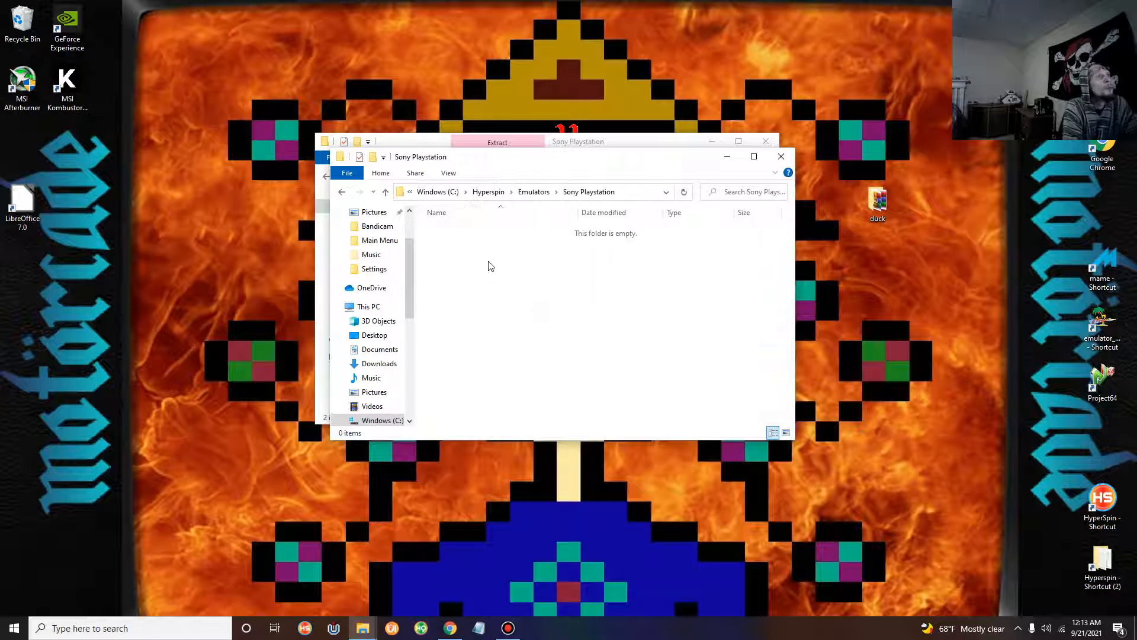
pyautogui.rightClick(491, 266)
pyautogui.click(516, 346)
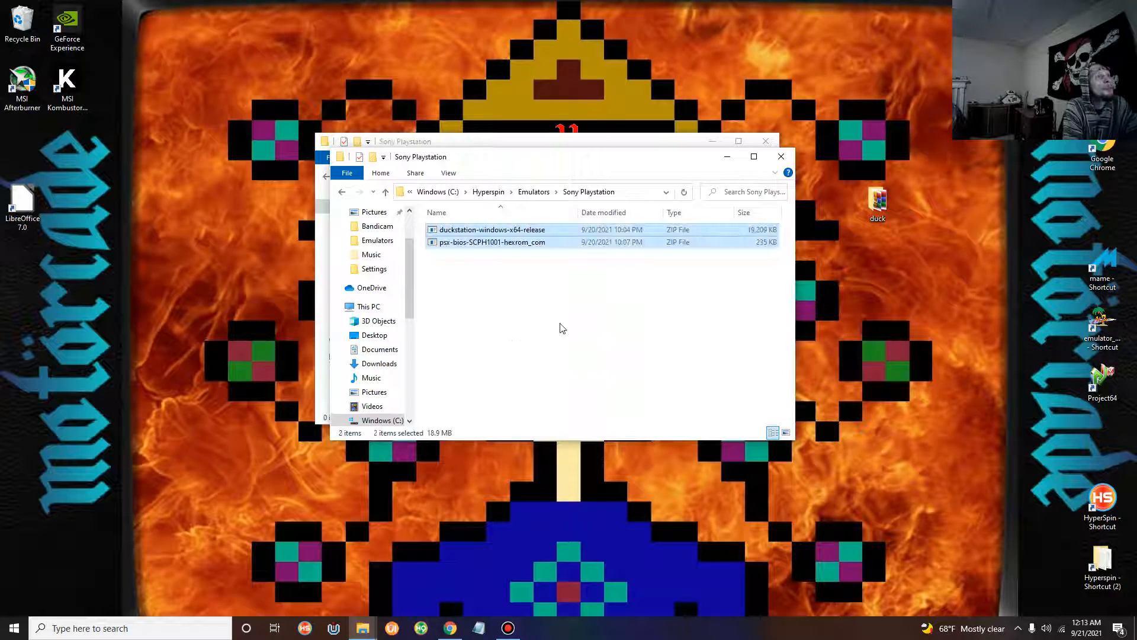
# Extract the duckstation-windows-x64-release archive directly into the current folder and delete the archive
pyautogui.click(504, 231)
pyautogui.rightClick(503, 231)
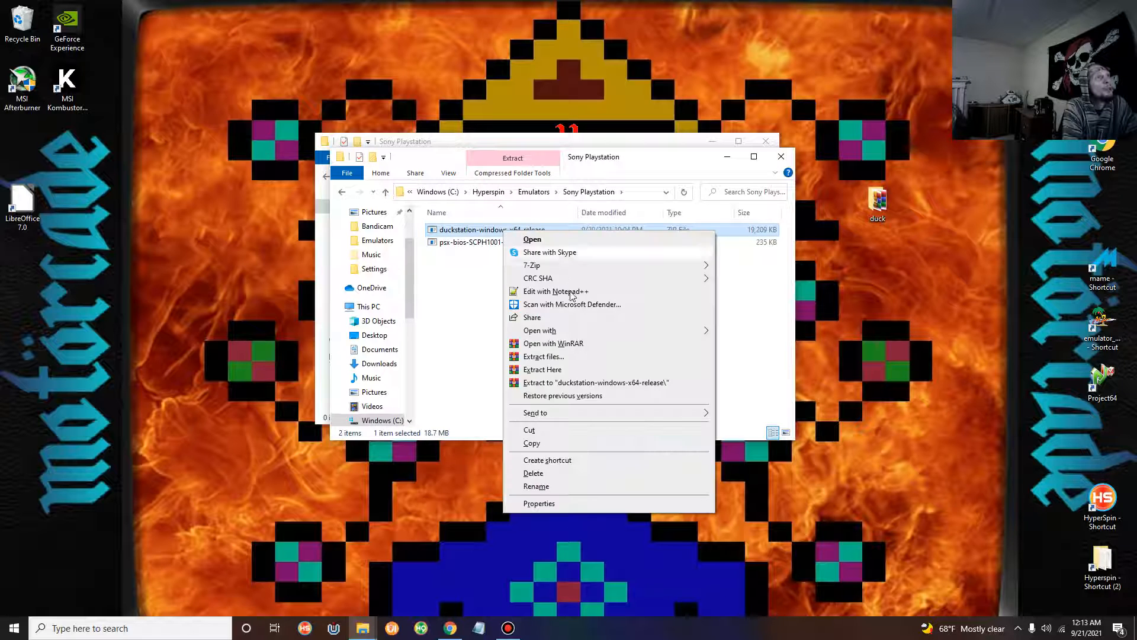
pyautogui.click(563, 369)
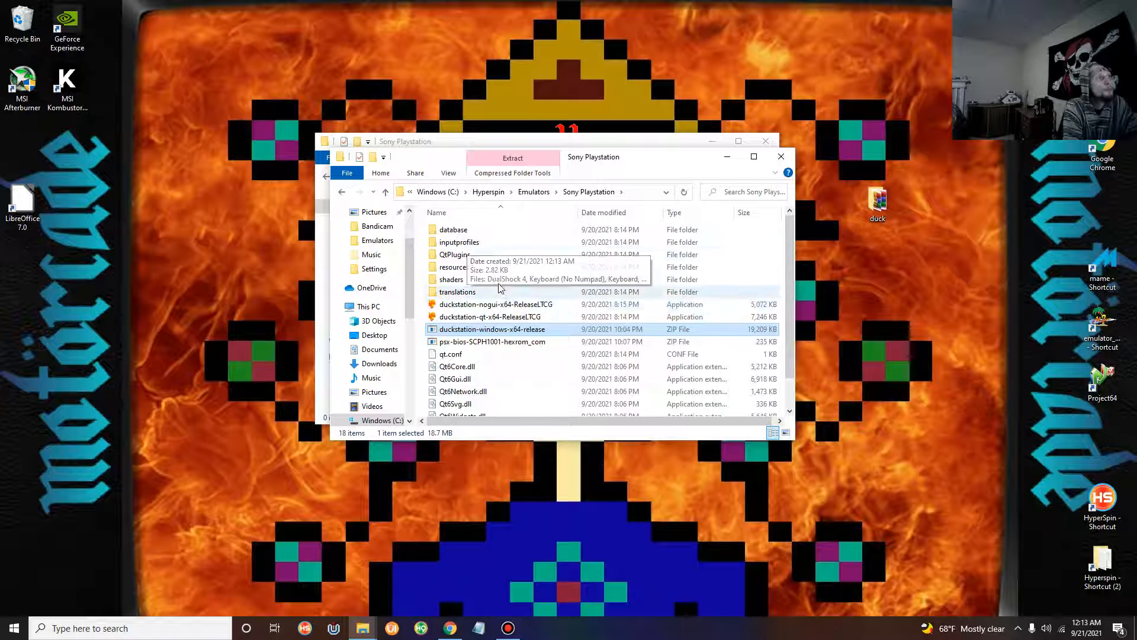
pyautogui.rightClick(461, 332)
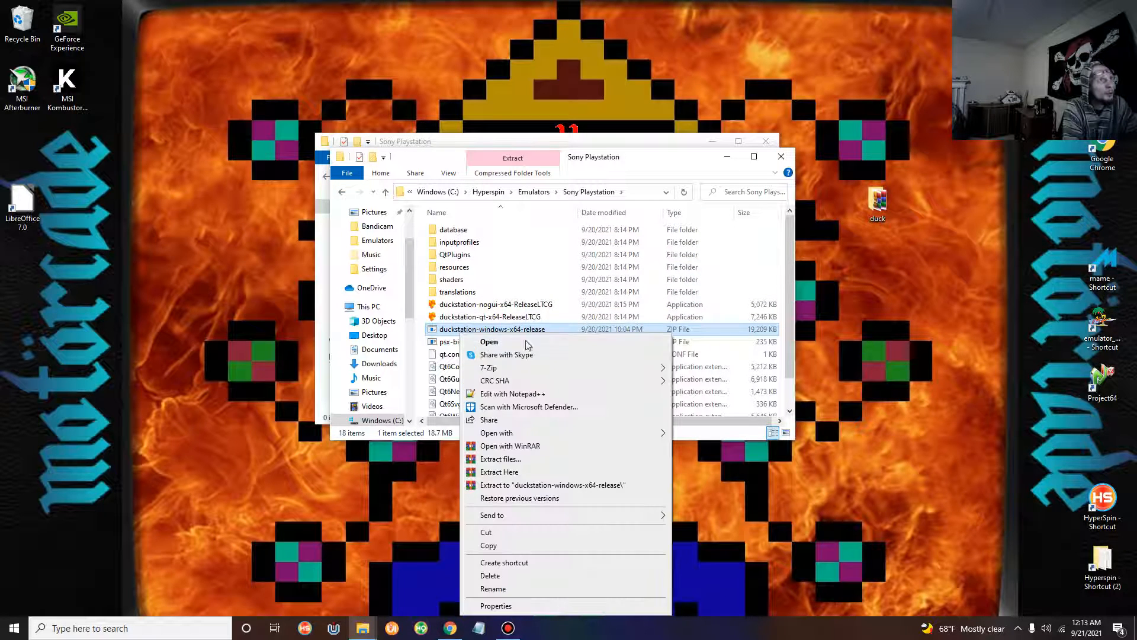
pyautogui.click(499, 575)
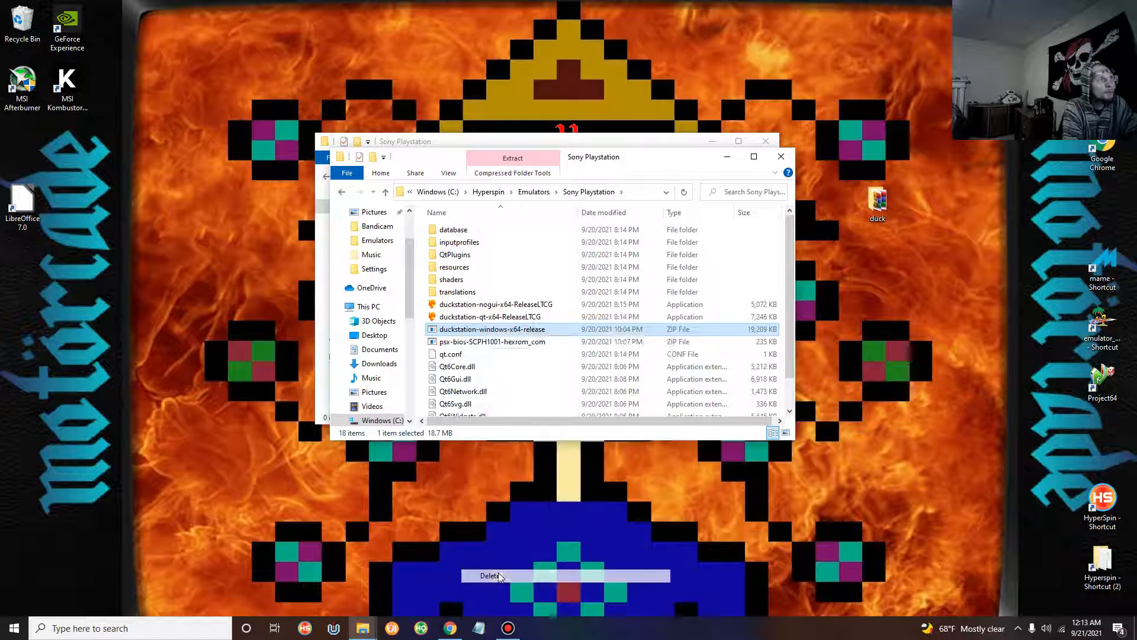
# Create a folder named "bios" inside the Sony Playstation emulator folder
pyautogui.rightClick(425, 302)
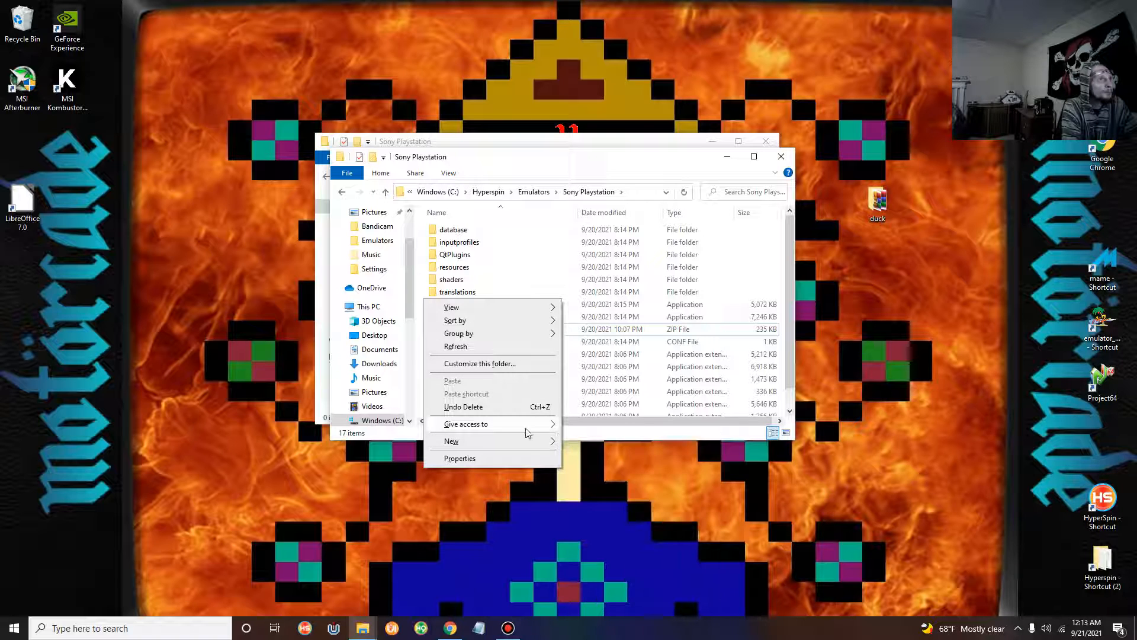
pyautogui.moveTo(518, 442)
pyautogui.click(586, 442)
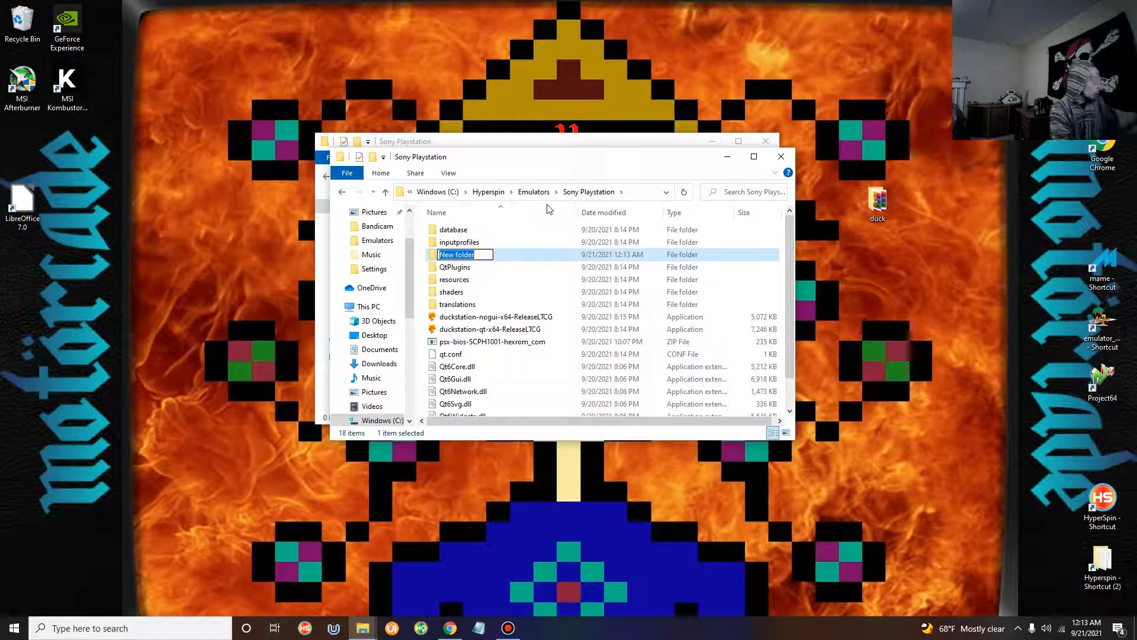
pyautogui.write('bios')
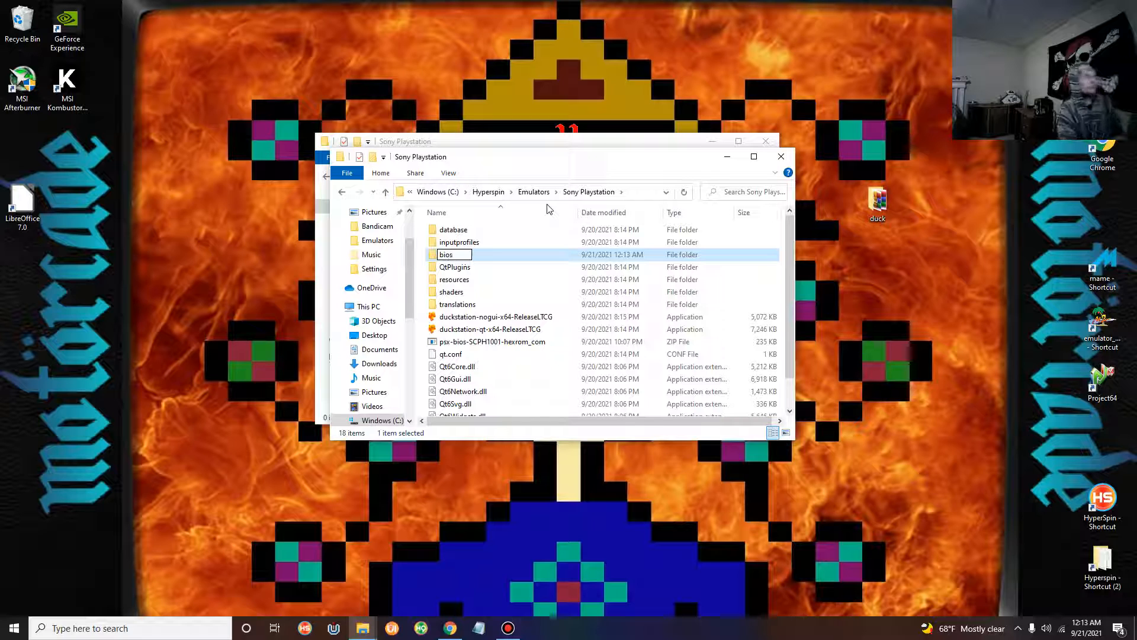
pyautogui.press('Return')
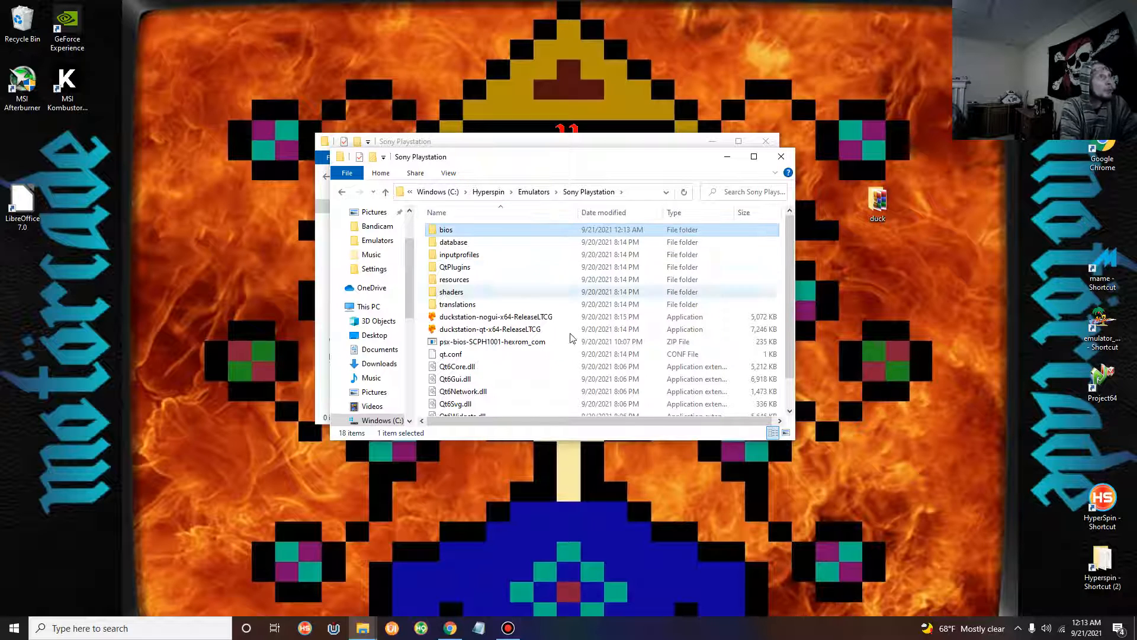
# Move the psx-bios-SCPH1001-hexrom_com archive into the bios folder and extract it there
pyautogui.click(528, 342)
pyautogui.moveTo(529, 343); pyautogui.dragTo(497, 230)
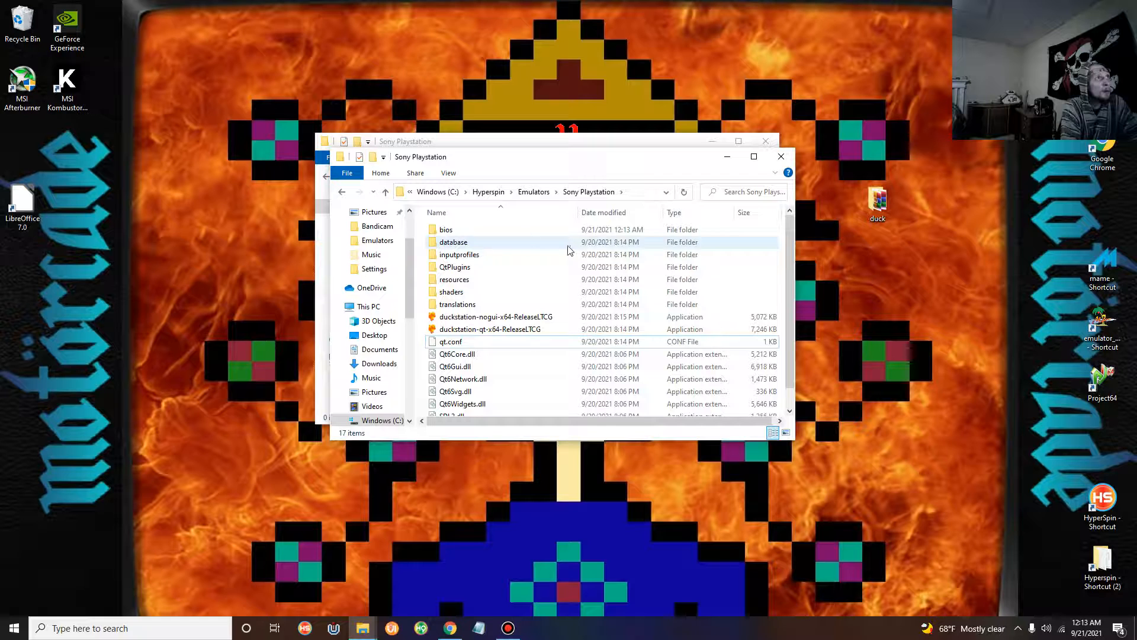
pyautogui.doubleClick(496, 231)
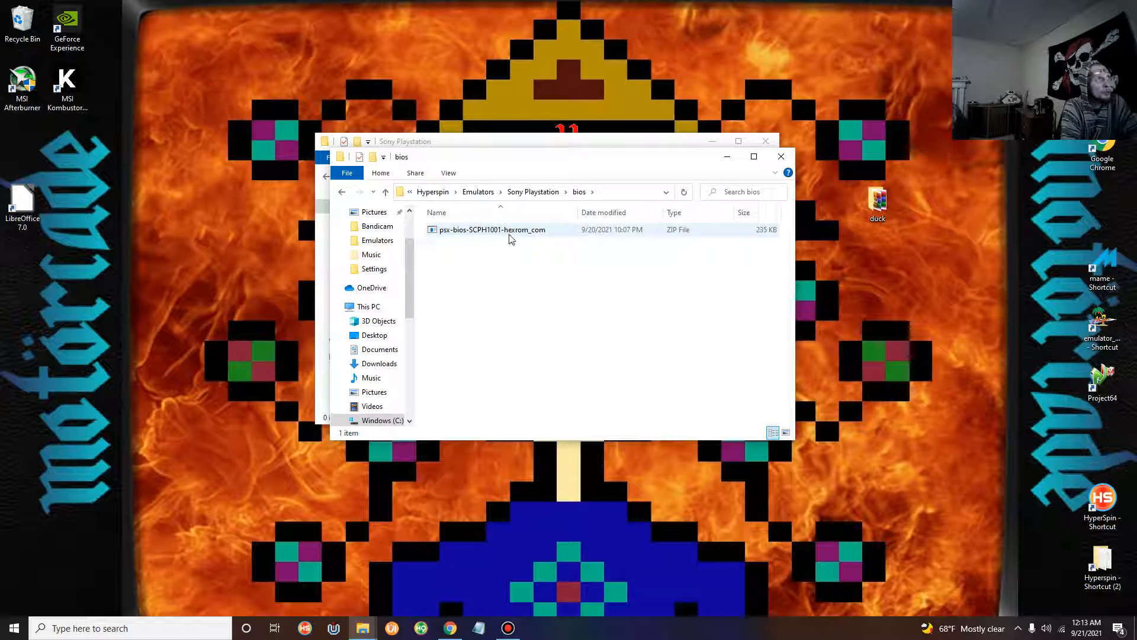
pyautogui.click(510, 235)
pyautogui.rightClick(510, 235)
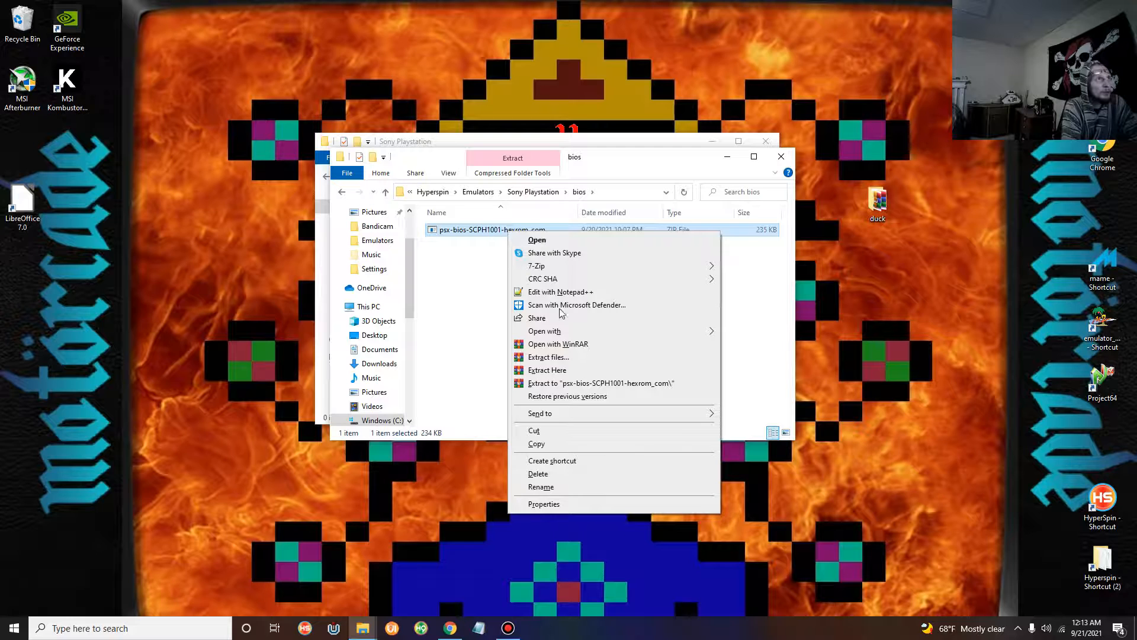
pyautogui.click(568, 370)
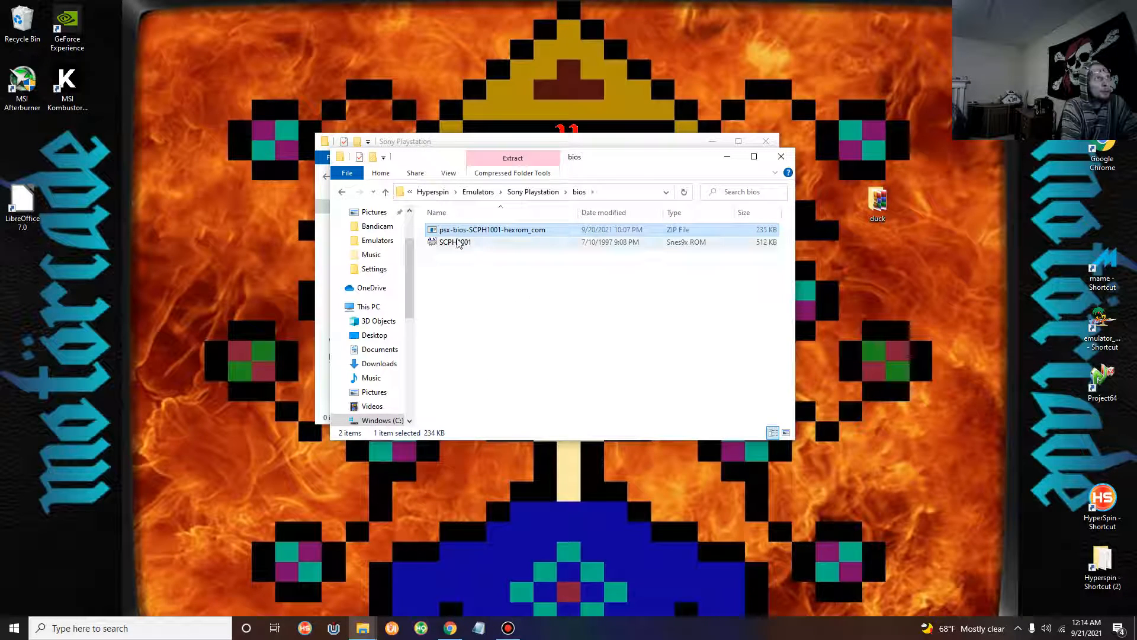
# Rename the extracted SCPH1001 BIOS file to lowercase "scph1001"
pyautogui.click(457, 244)
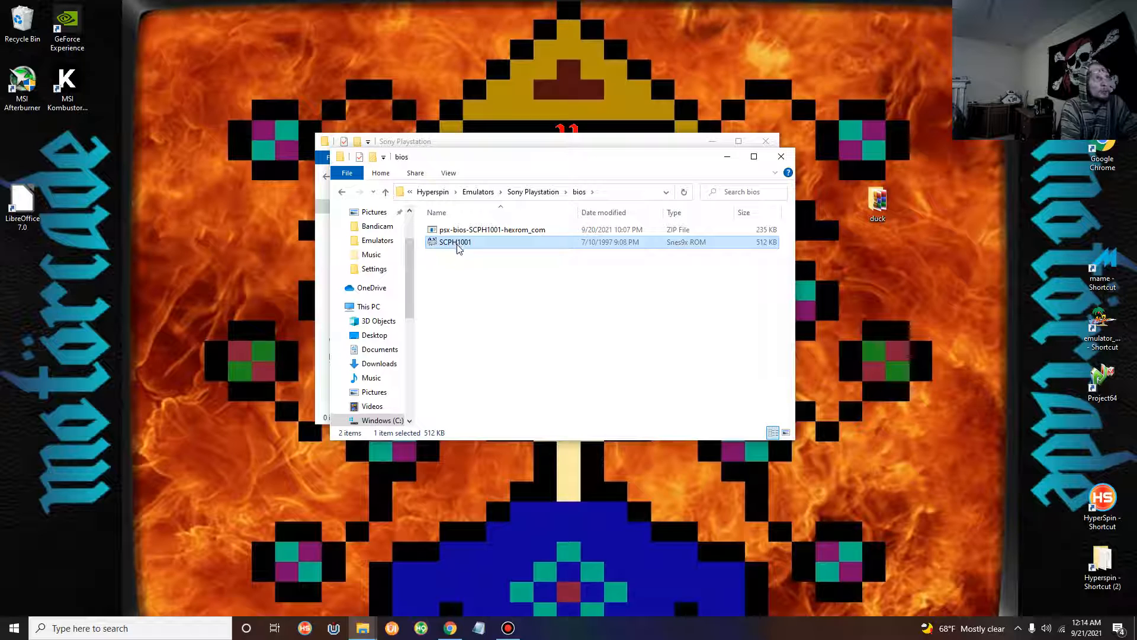
pyautogui.click(457, 243)
pyautogui.click(456, 243)
pyautogui.press('BackSpace')
pyautogui.press('BackSpace')
pyautogui.press('BackSpace')
pyautogui.write('cph')
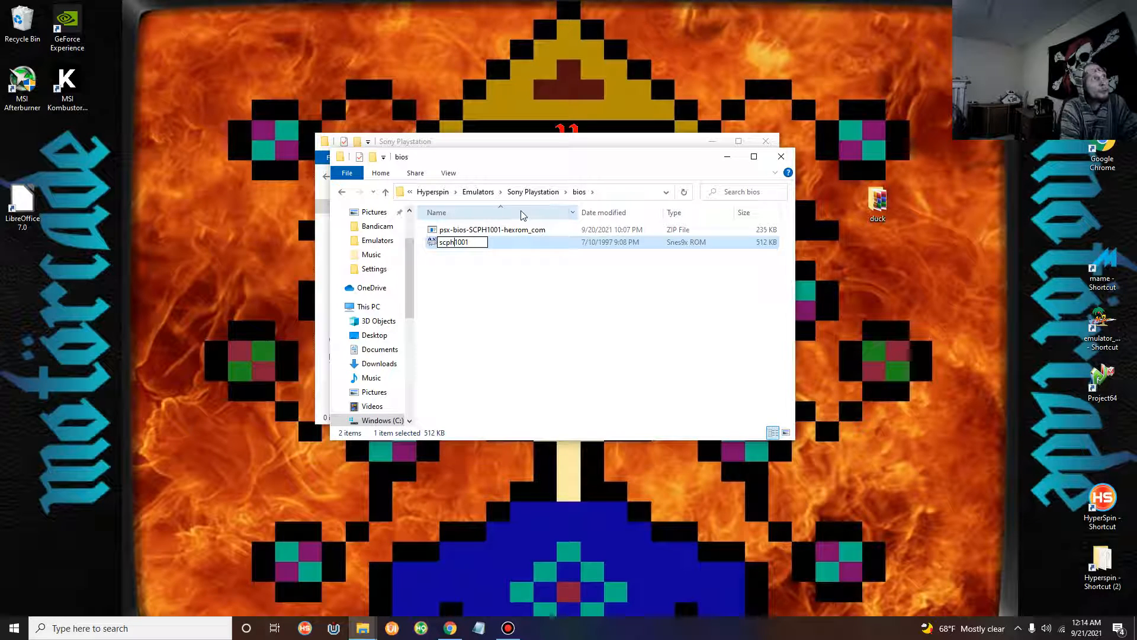
# Delete the psx-bios-SCPH1001-hexrom_com archive from the bios folder
pyautogui.click(526, 230)
pyautogui.rightClick(528, 230)
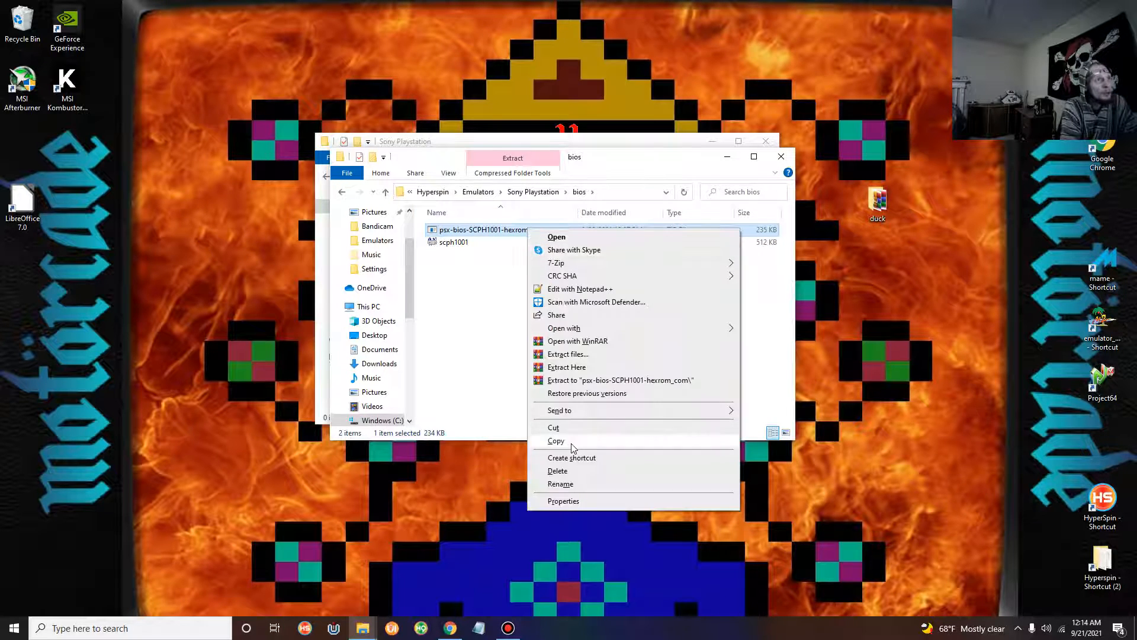
pyautogui.click(560, 471)
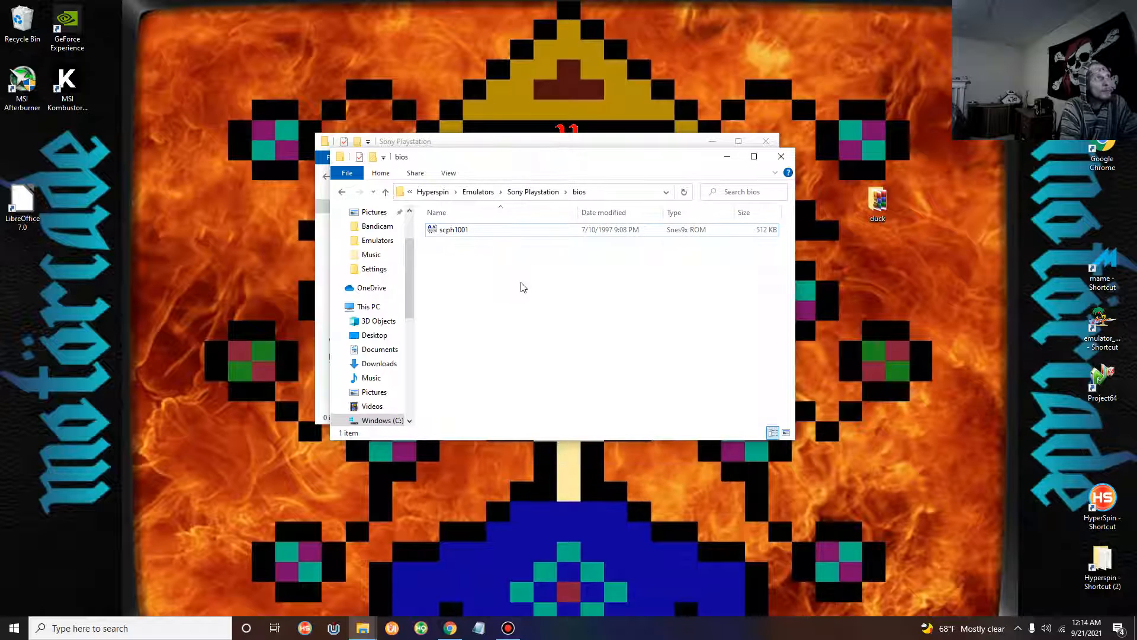
# Launch duckstation-qt-x64-ReleaseLTCG from the Sony Playstation emulator folder and start the PlayStation BIOS
pyautogui.press('BackSpace')
pyautogui.scroll(-1, 567, 297)
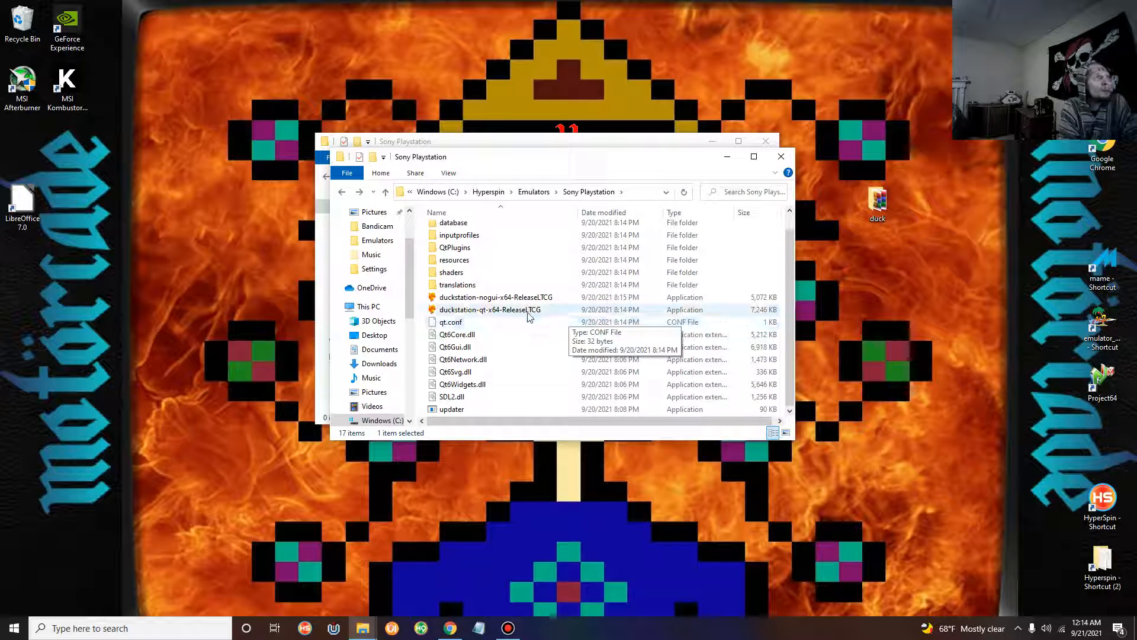
pyautogui.click(506, 310)
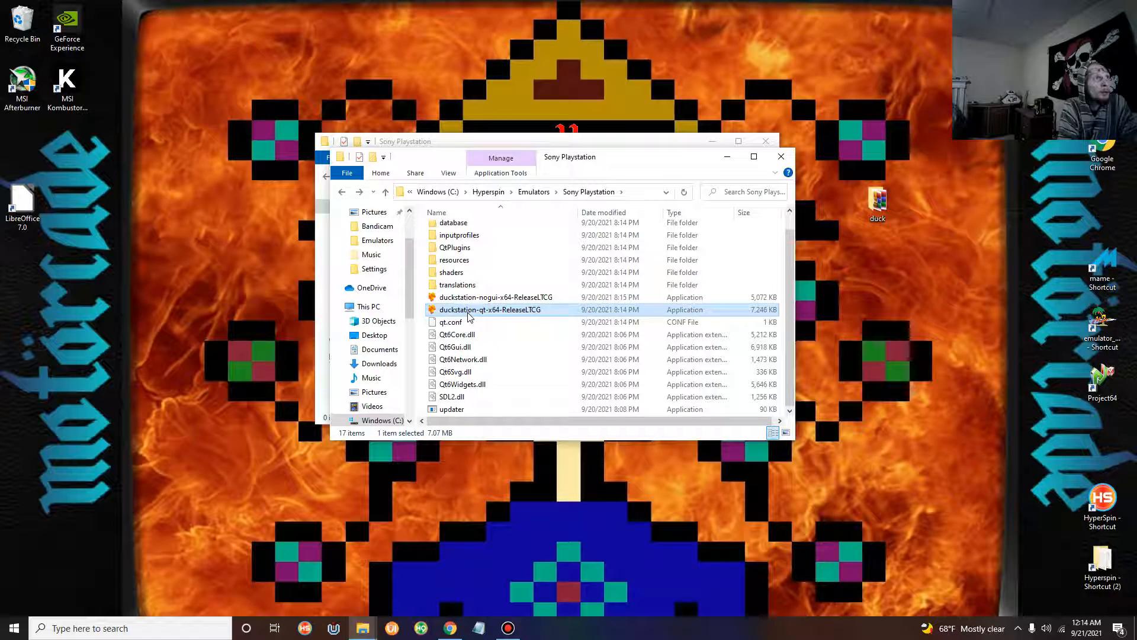
pyautogui.doubleClick(508, 314)
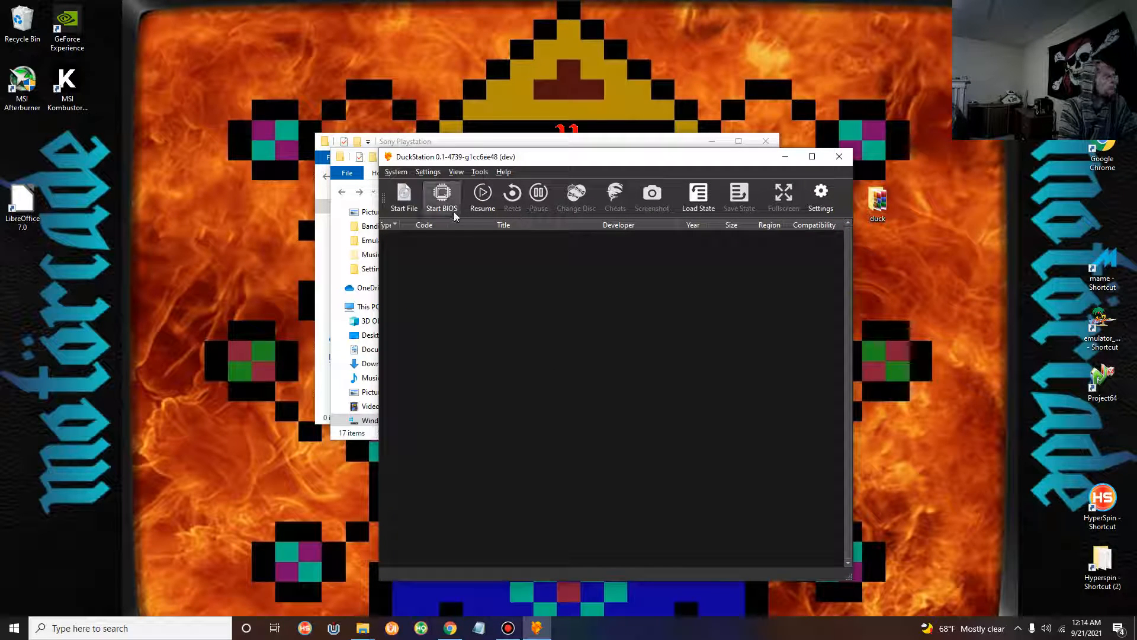
pyautogui.click(440, 206)
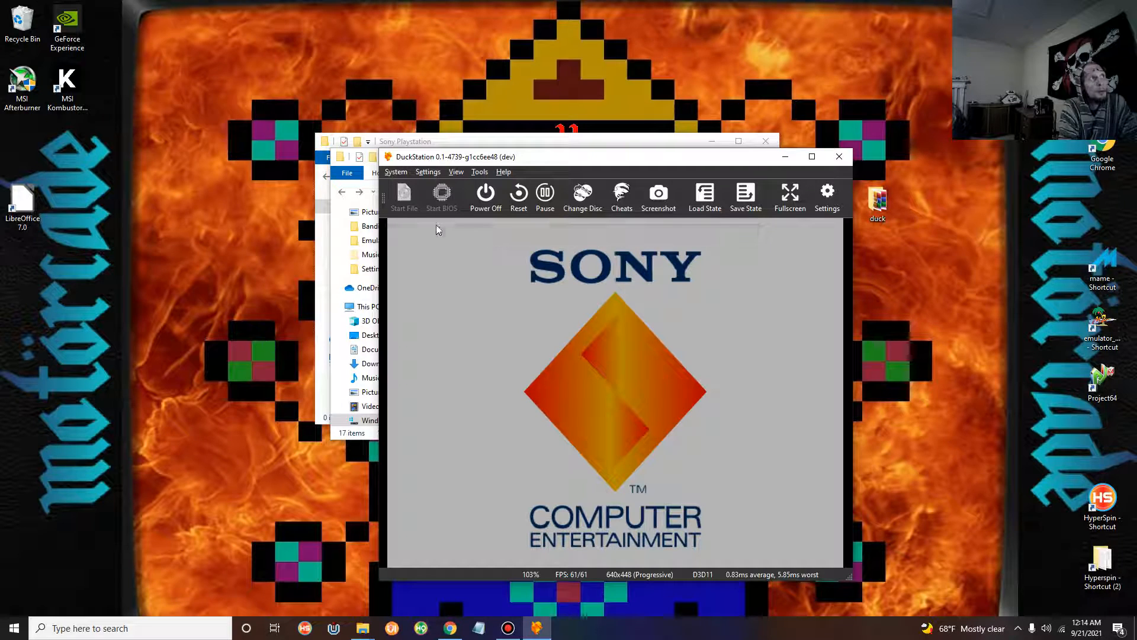
# Check the BIOS search directory in DuckStation's BIOS settings, leave it as it is, and close the emulator
pyautogui.click(428, 173)
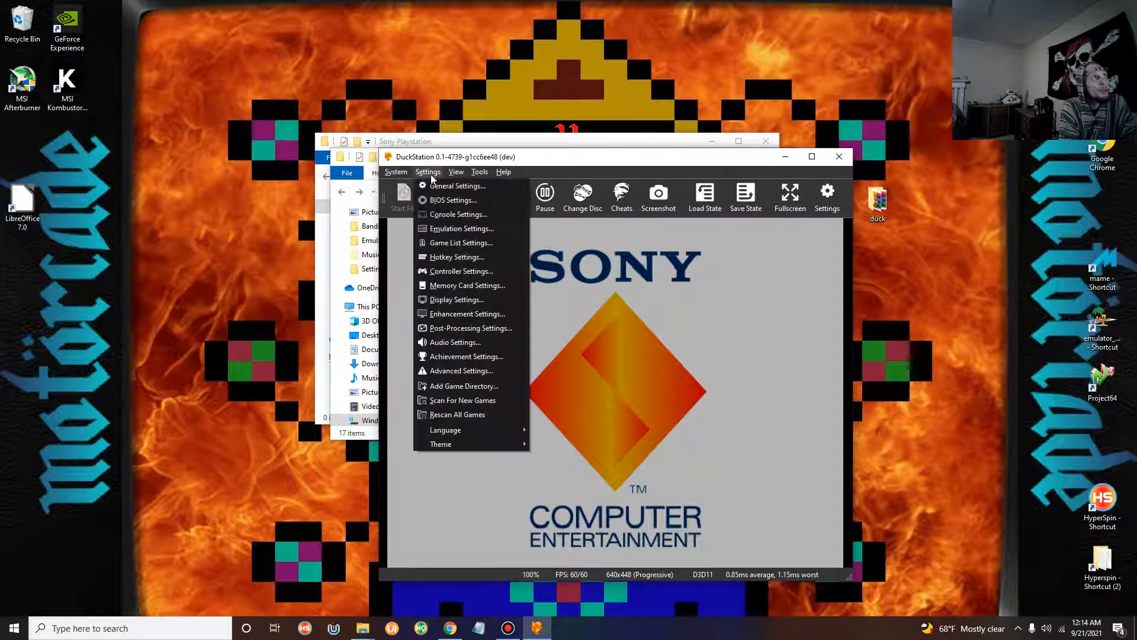
pyautogui.click(450, 200)
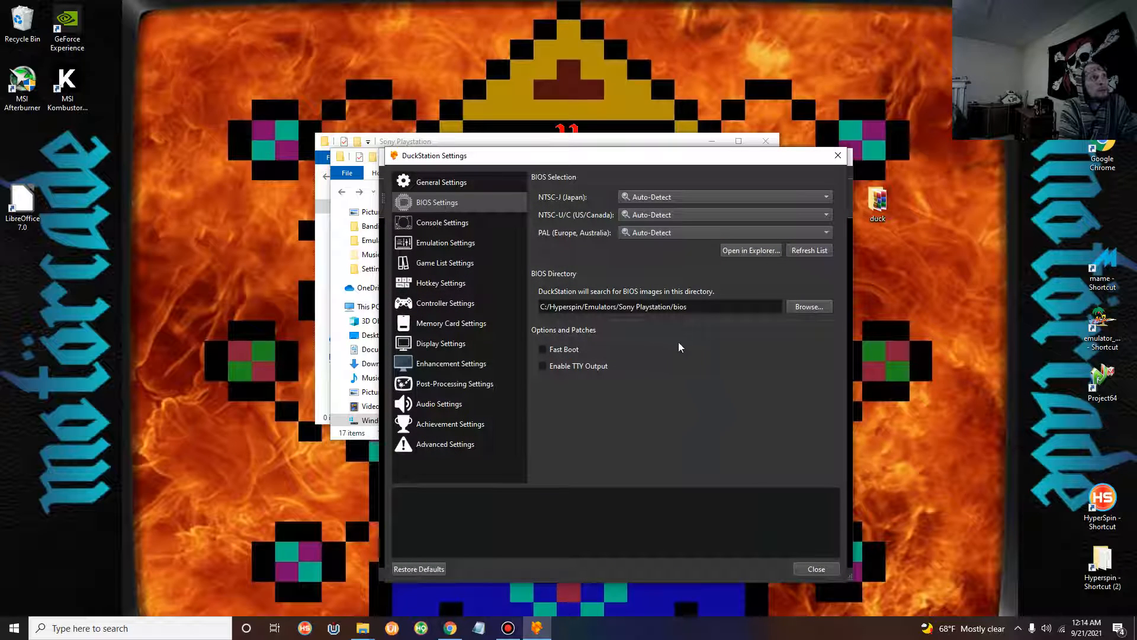
pyautogui.click(701, 303)
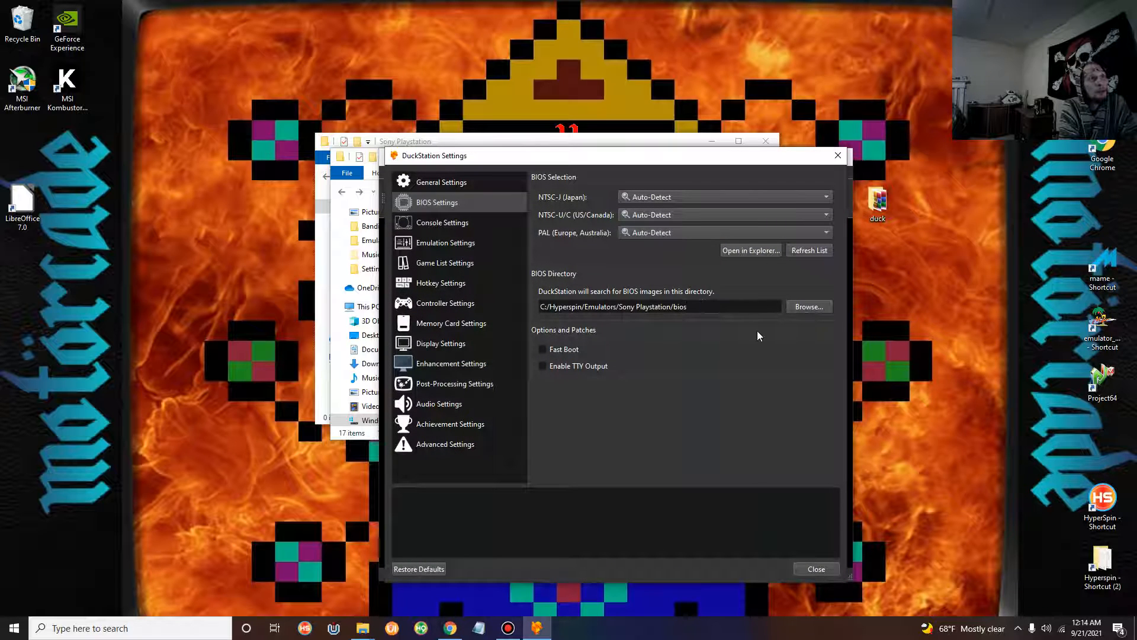
pyautogui.moveTo(687, 307); pyautogui.dragTo(541, 309)
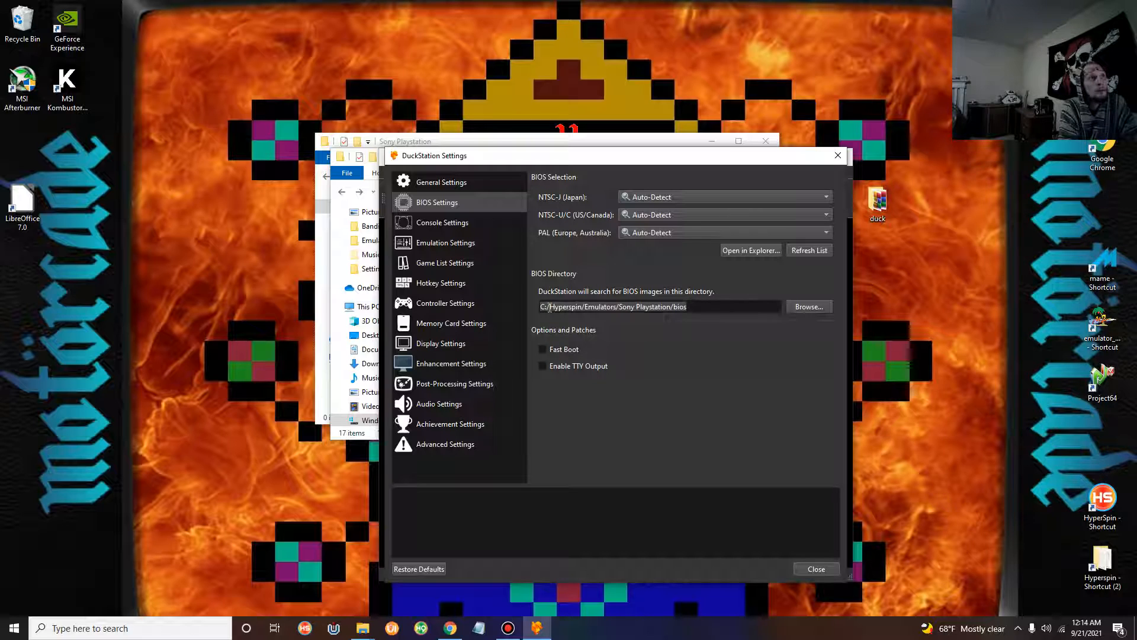
pyautogui.click(549, 307)
pyautogui.moveTo(549, 307); pyautogui.dragTo(683, 315)
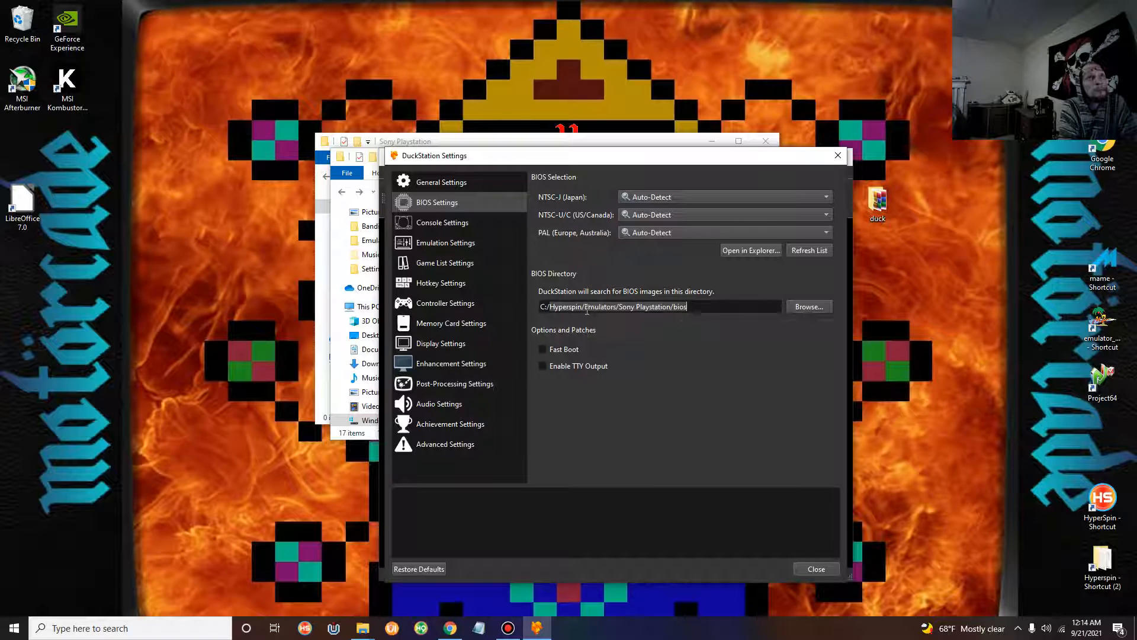
pyautogui.click(814, 308)
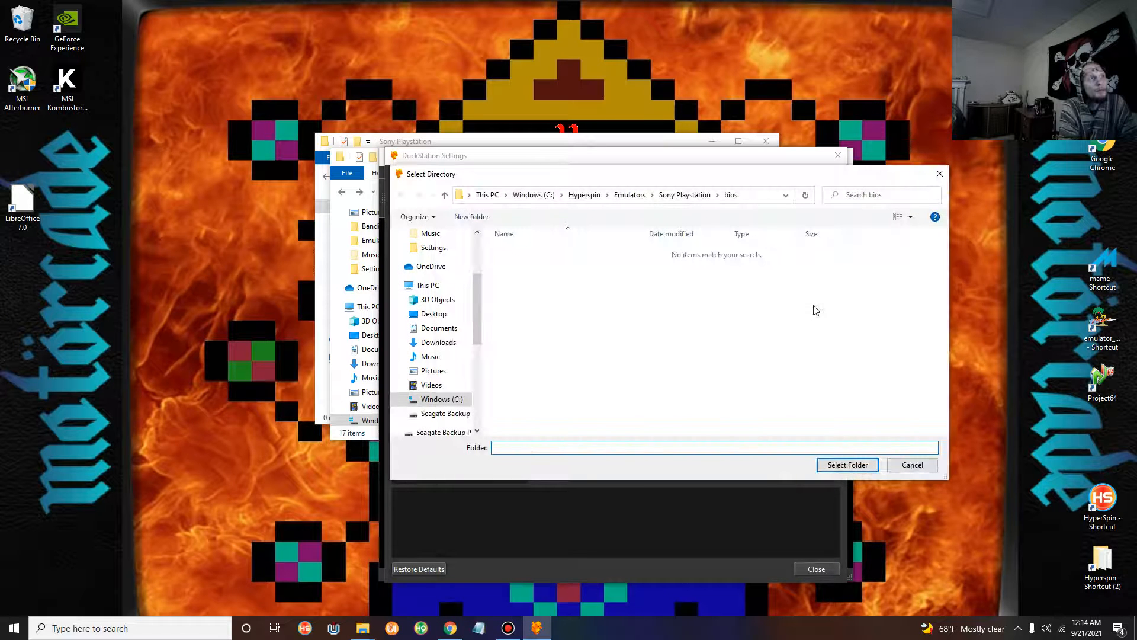
pyautogui.click(940, 174)
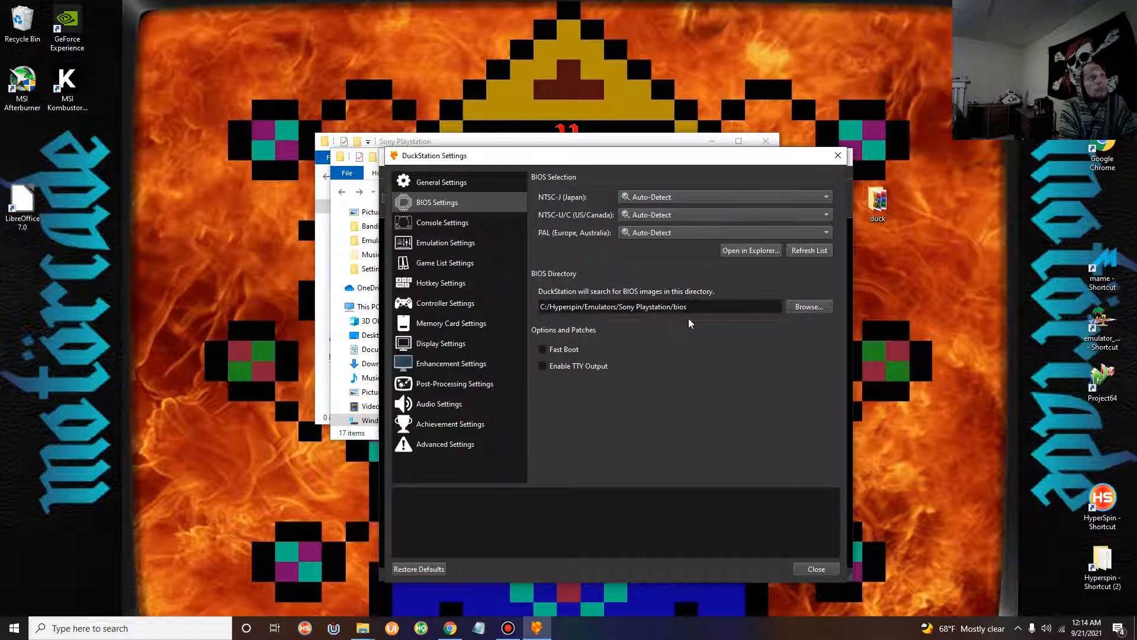
pyautogui.click(838, 155)
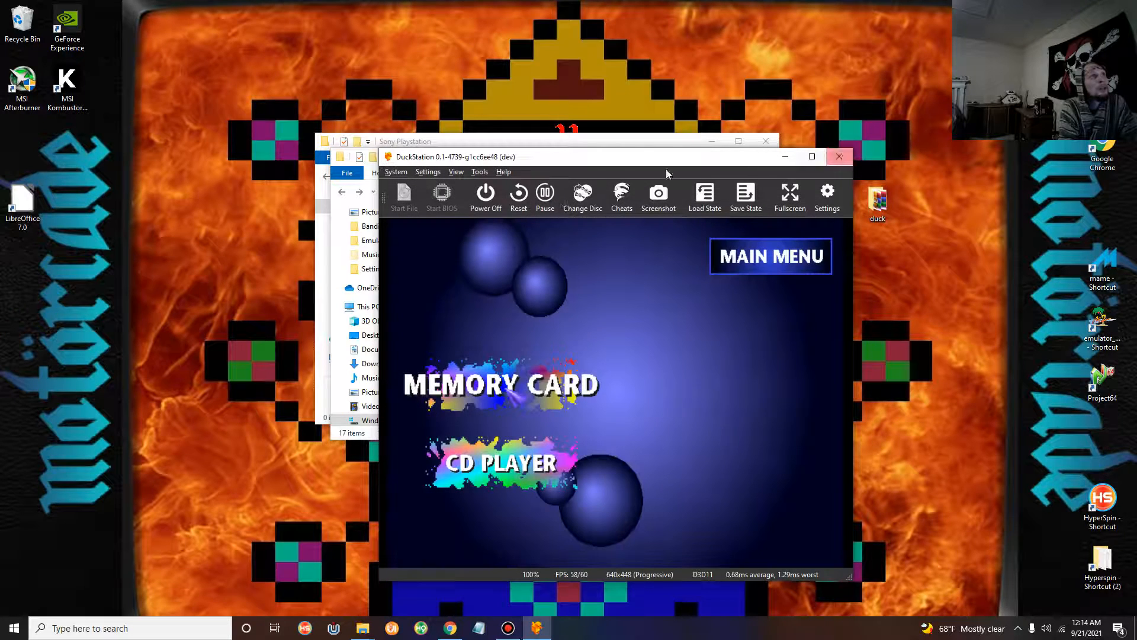
pyautogui.click(840, 157)
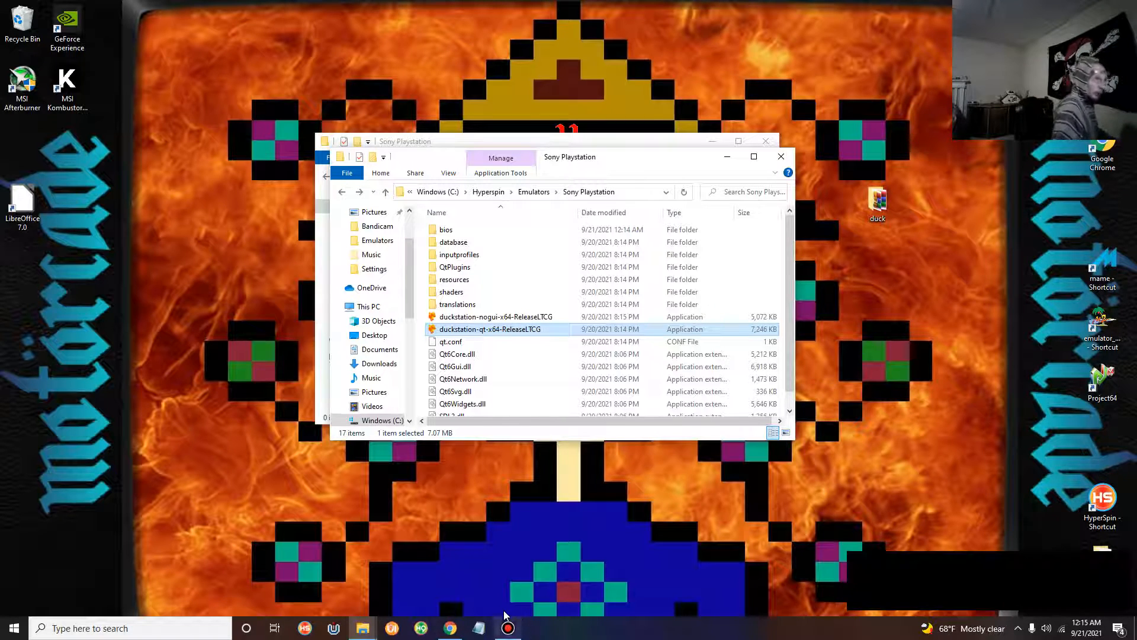
# Switch to the RocketLauncher forum thread in Chrome and copy the entire DuckStation.ahk module code
pyautogui.click(450, 628)
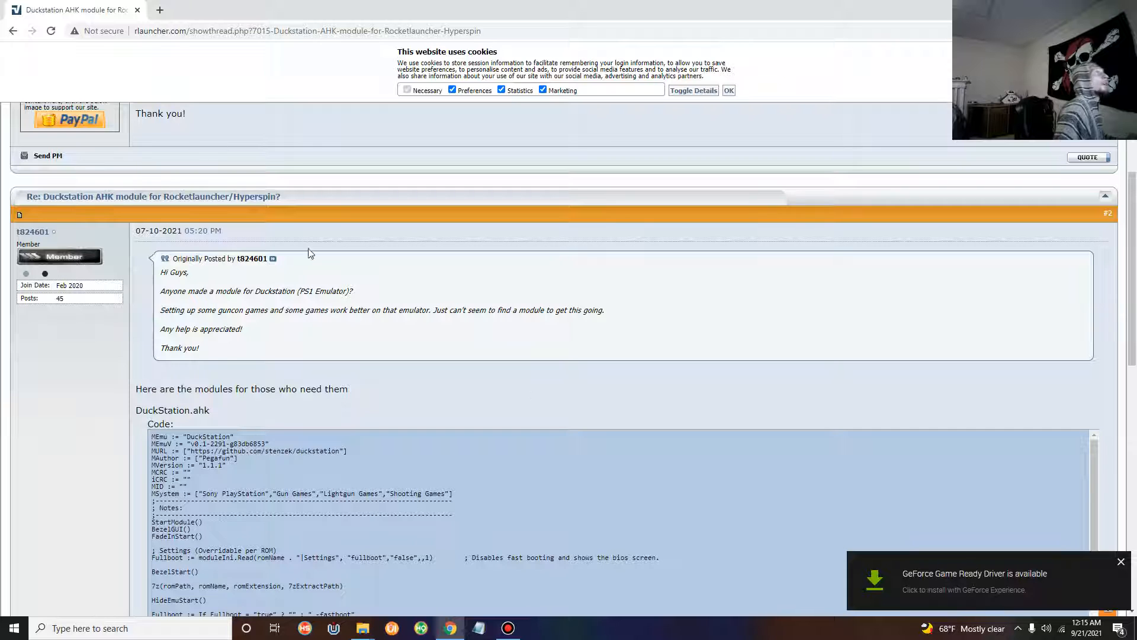
pyautogui.scroll(6, 310, 253)
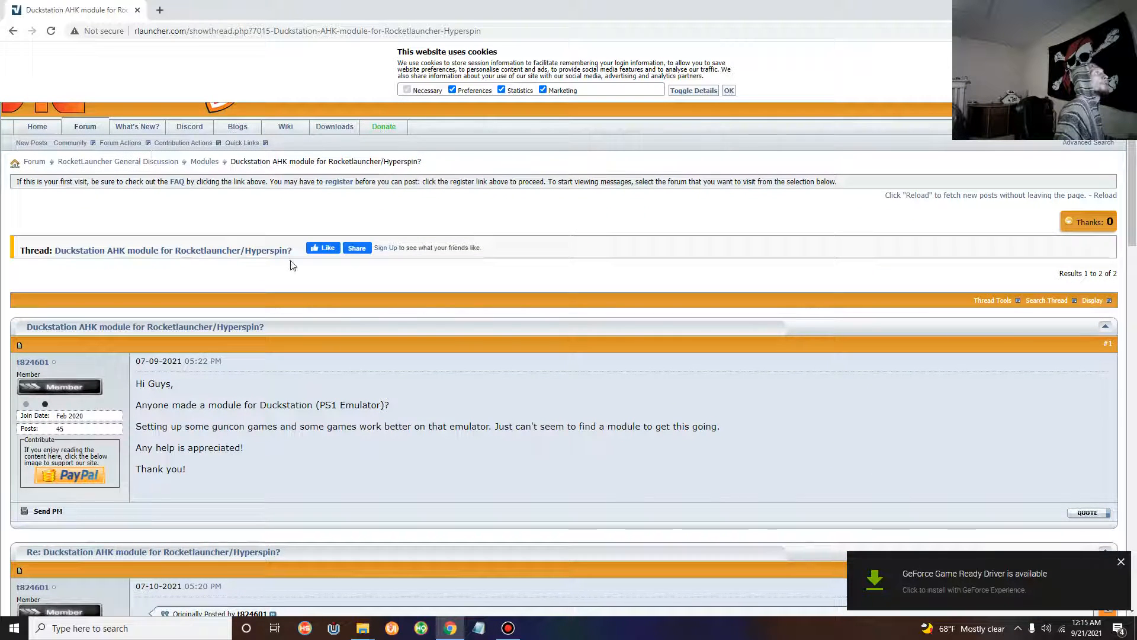
pyautogui.scroll(-8, 300, 237)
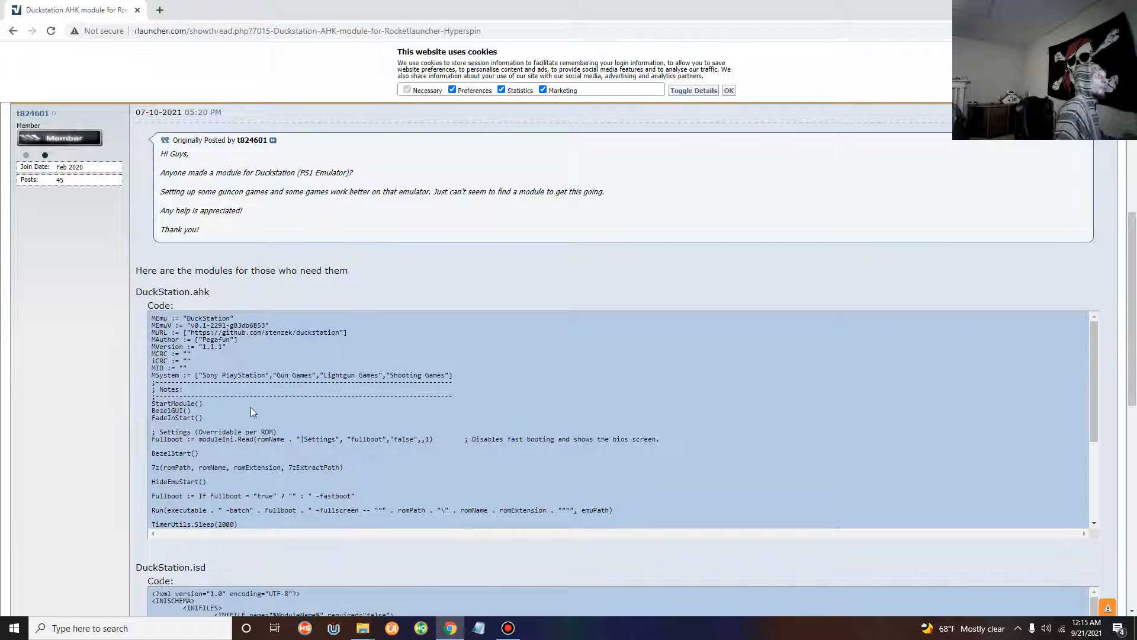
pyautogui.scroll(-2, 251, 411)
pyautogui.scroll(6, 335, 368)
pyautogui.scroll(-2, 141, 404)
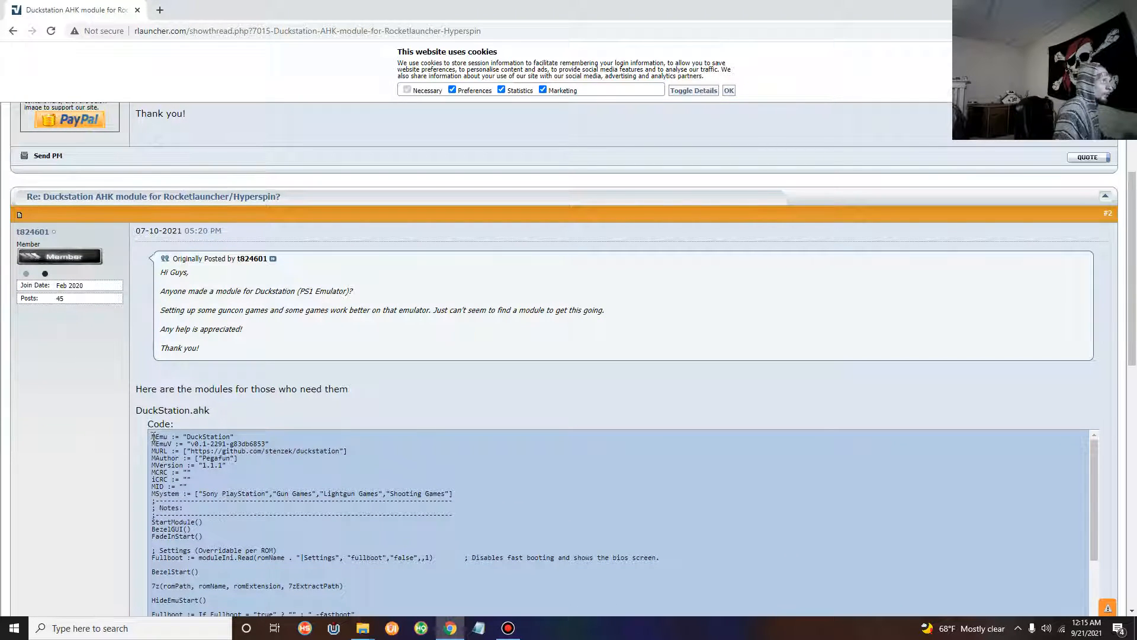
pyautogui.moveTo(152, 442); pyautogui.dragTo(258, 323)
pyautogui.moveTo(256, 303); pyautogui.dragTo(252, 308)
pyautogui.rightClick(182, 186)
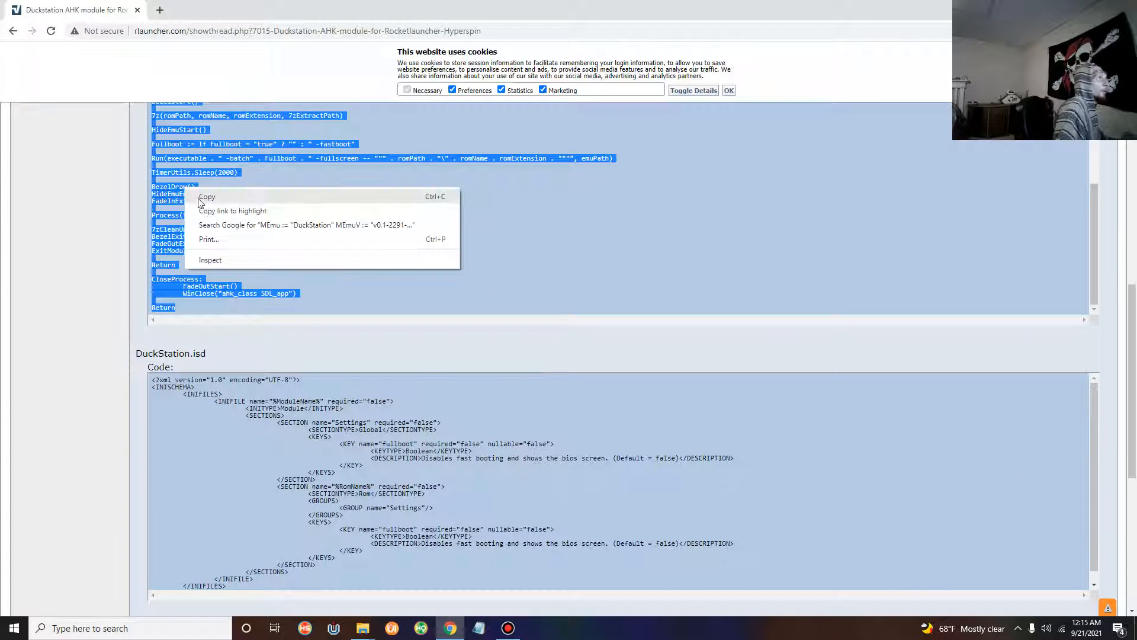
pyautogui.click(209, 192)
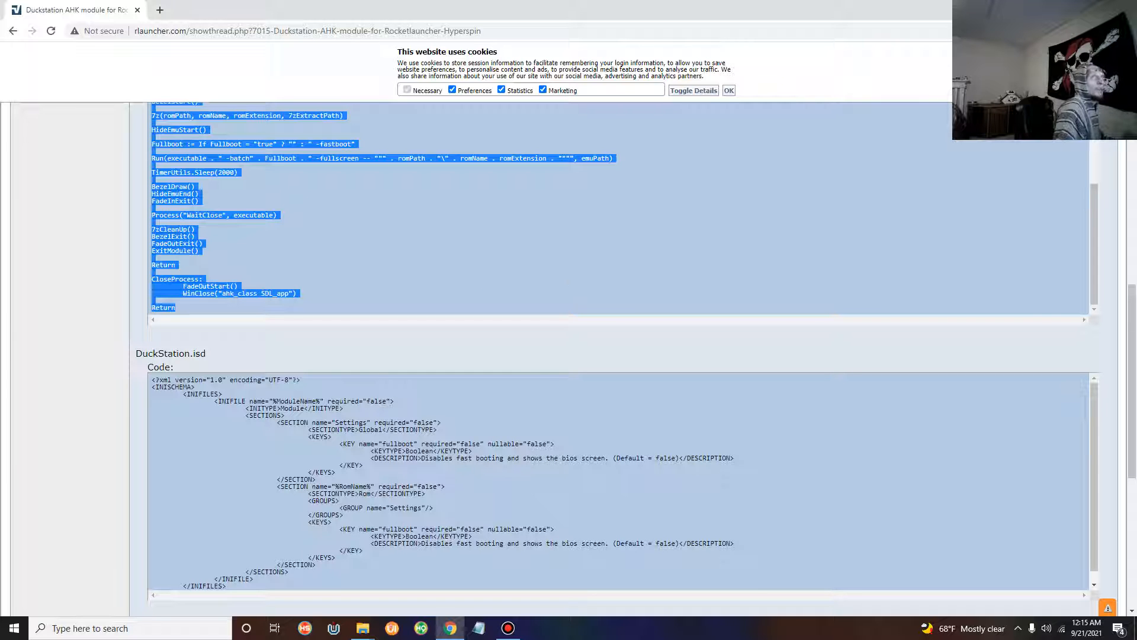
# Create a new AutoHotkey script on the desktop and name it "Sony Playstation"
pyautogui.click(451, 629)
pyautogui.rightClick(864, 300)
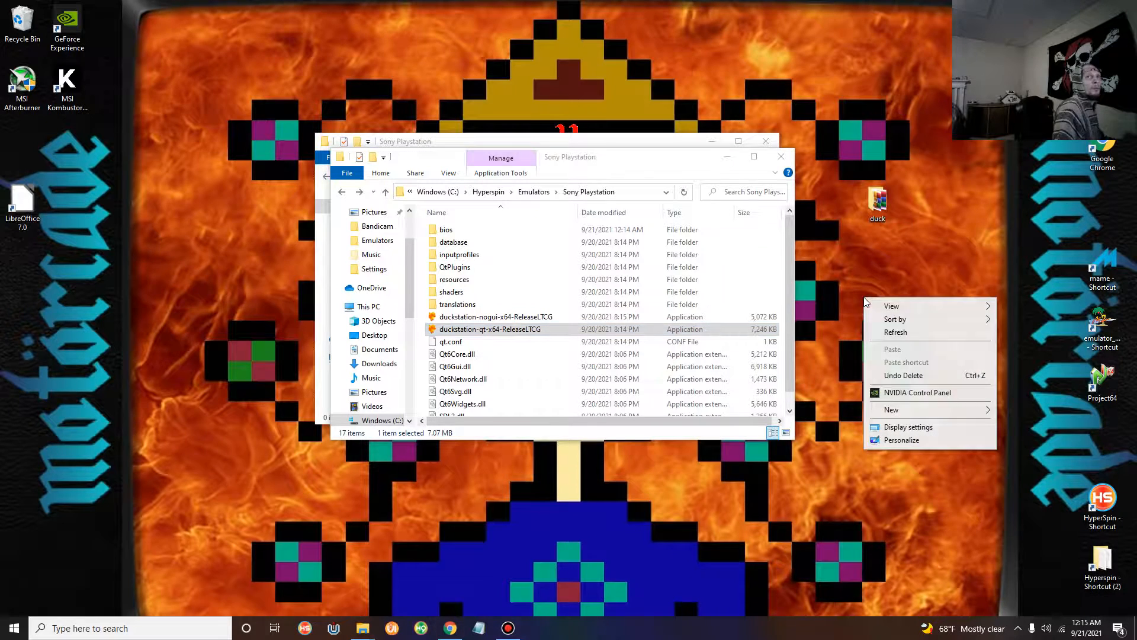
pyautogui.rightClick(877, 250)
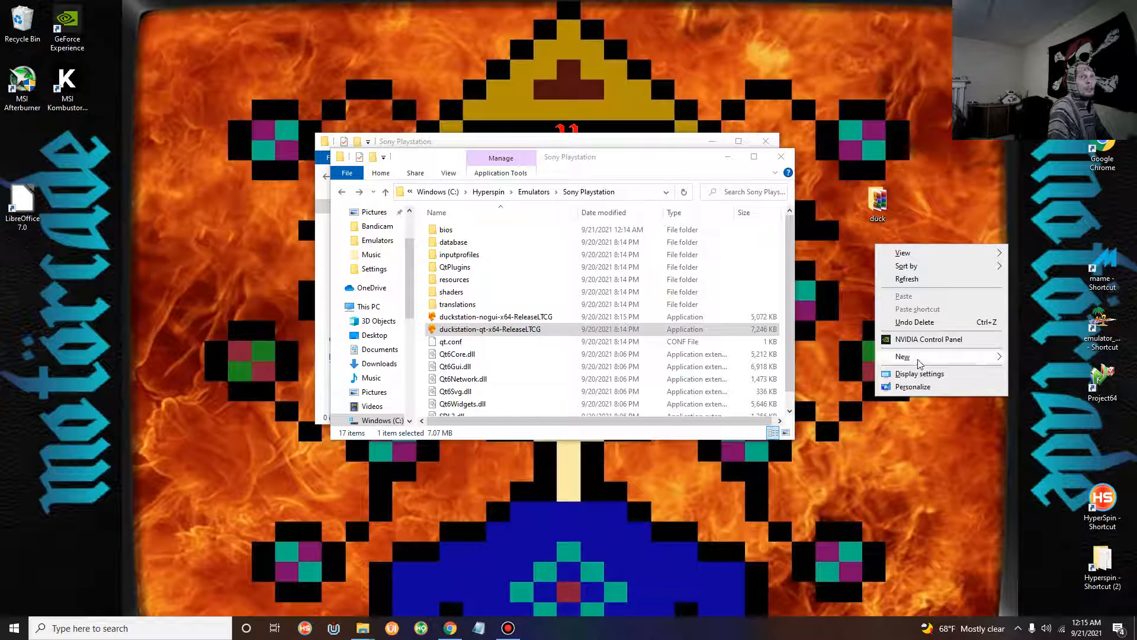
pyautogui.moveTo(921, 362)
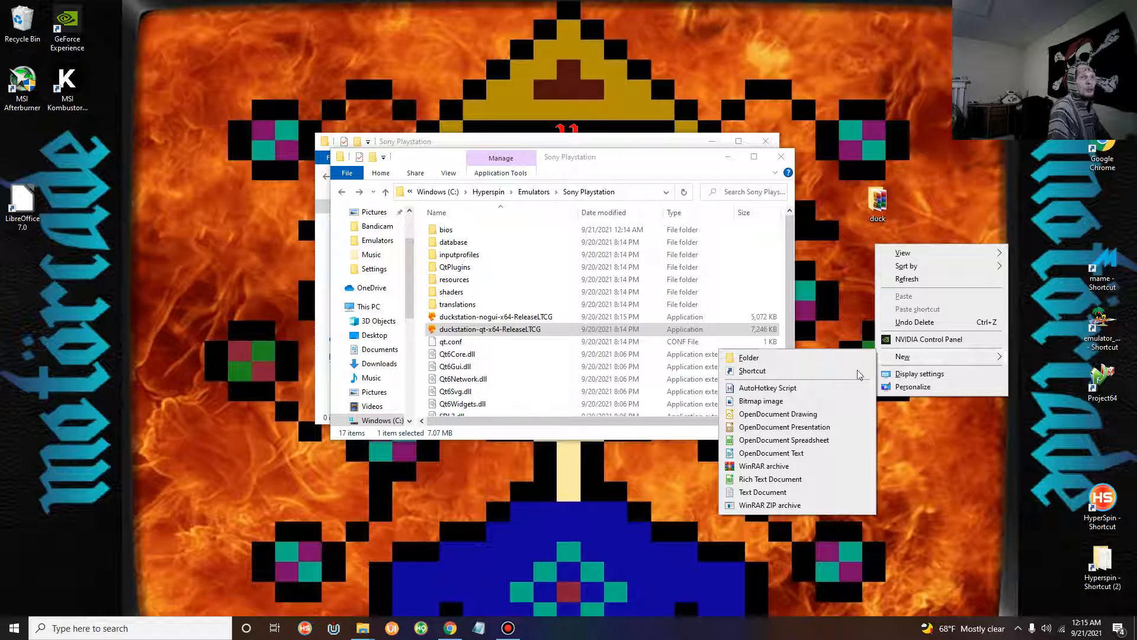
pyautogui.click(813, 391)
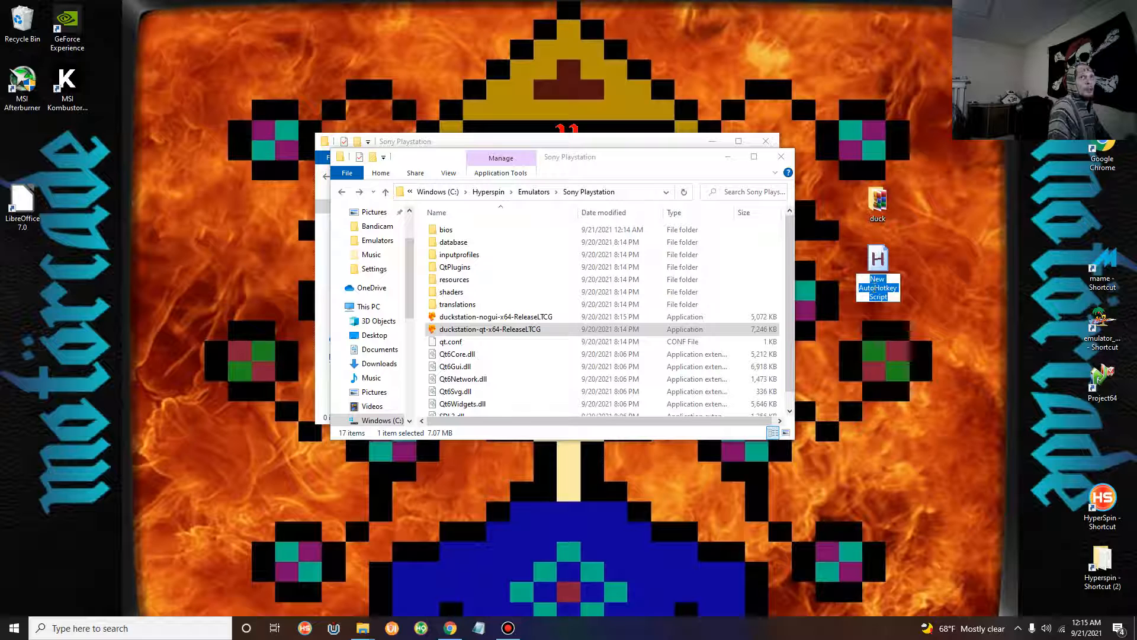
pyautogui.write('S')
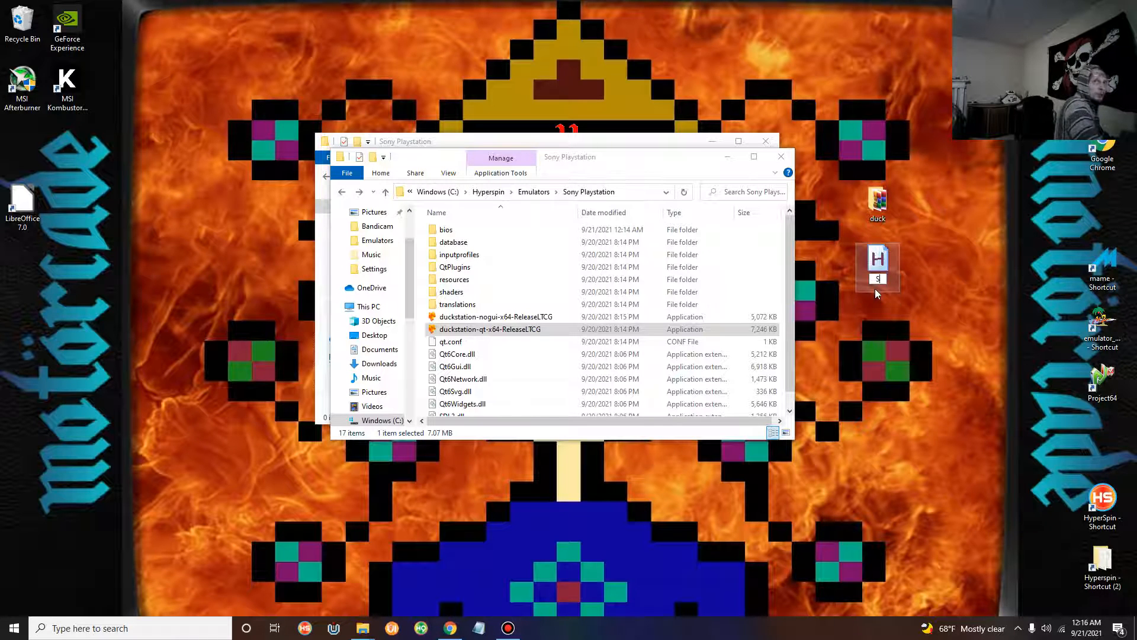
pyautogui.write('ony Pl')
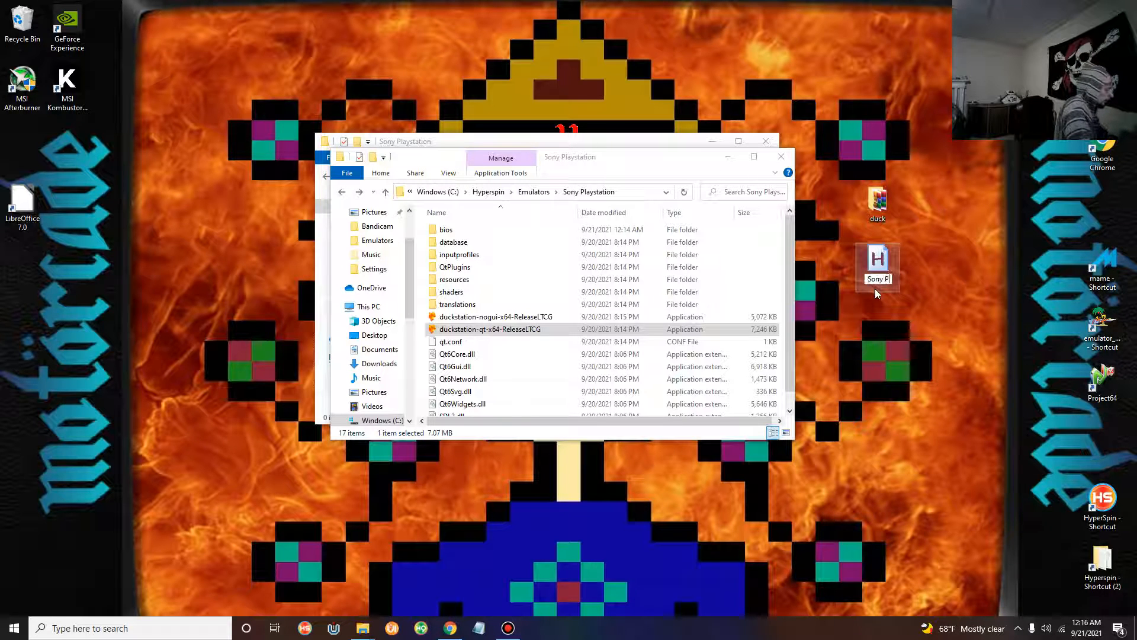
pyautogui.write('aystation')
pyautogui.press('Return')
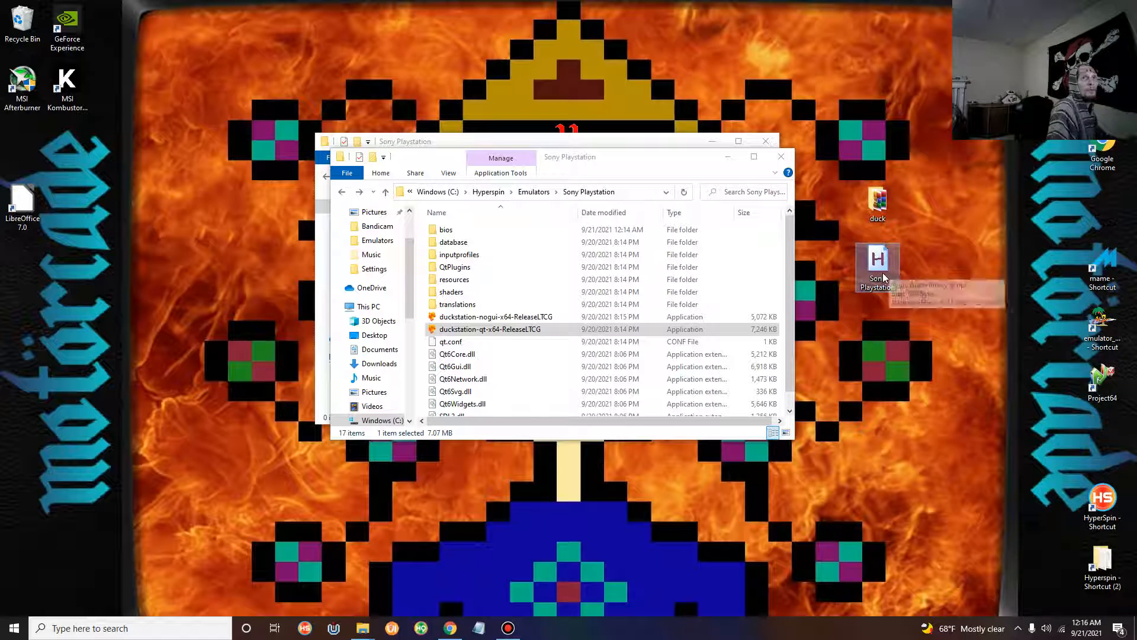
# Replace all template text in the Sony Playstation script with the copied DuckStation.ahk code, and save and close the file
pyautogui.rightClick(881, 288)
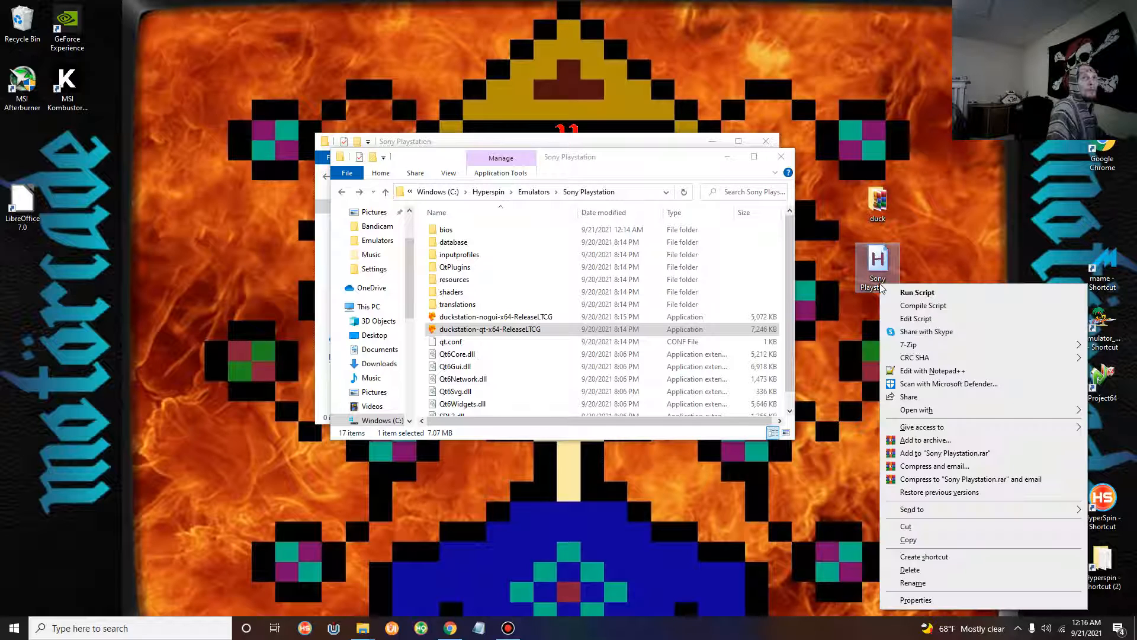
pyautogui.click(911, 322)
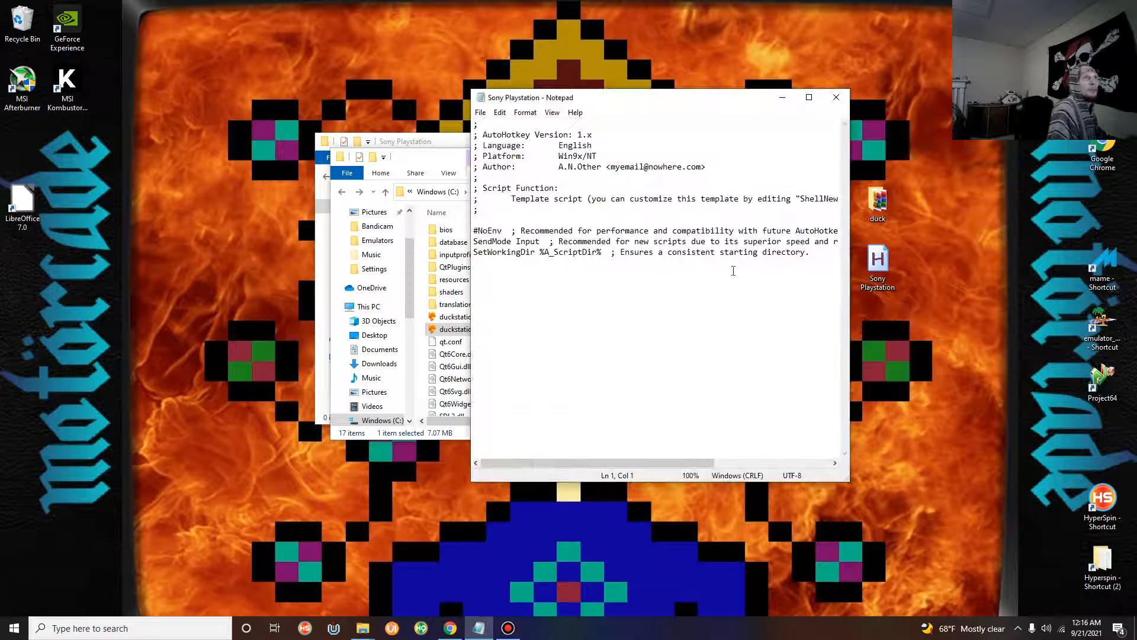
pyautogui.moveTo(801, 278); pyautogui.dragTo(468, 113)
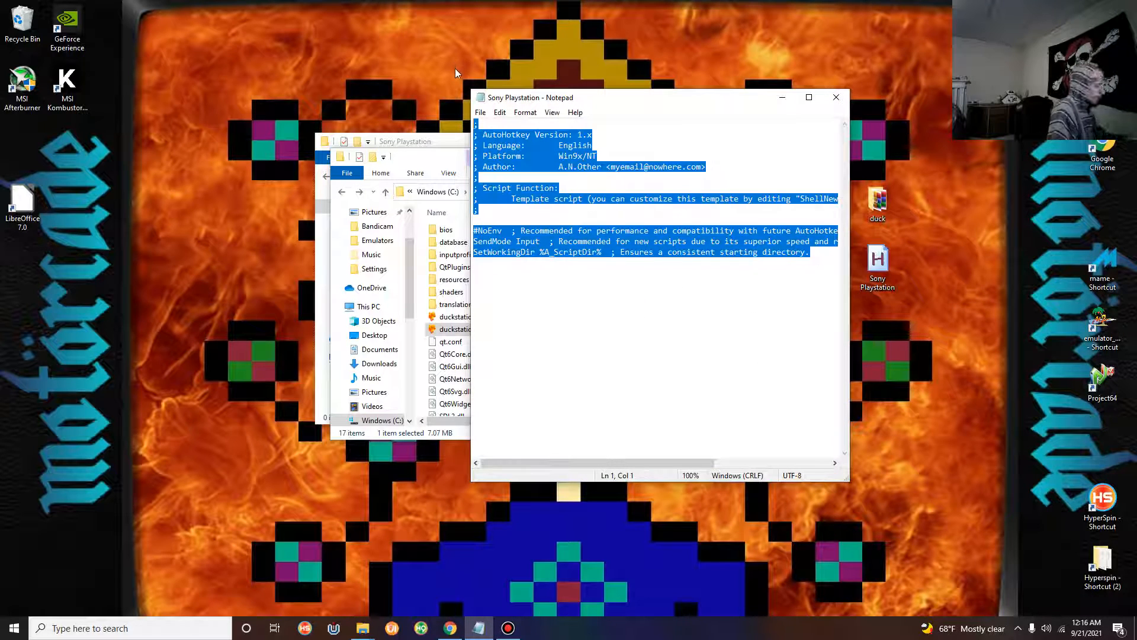
pyautogui.press('BackSpace')
pyautogui.rightClick(545, 143)
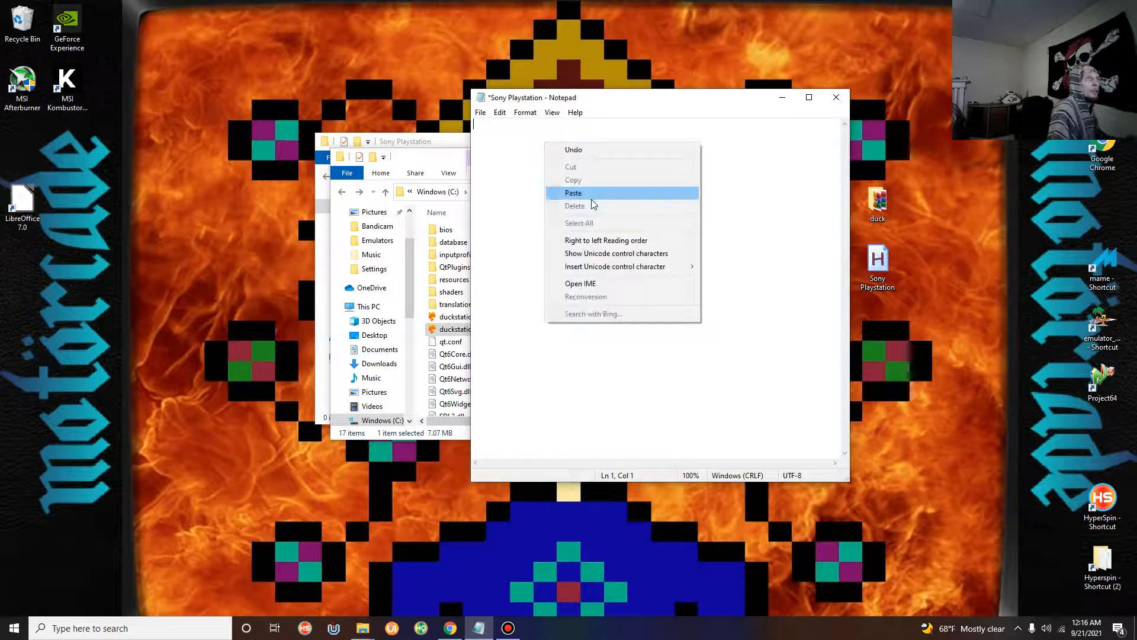
pyautogui.click(591, 194)
pyautogui.scroll(6, 585, 300)
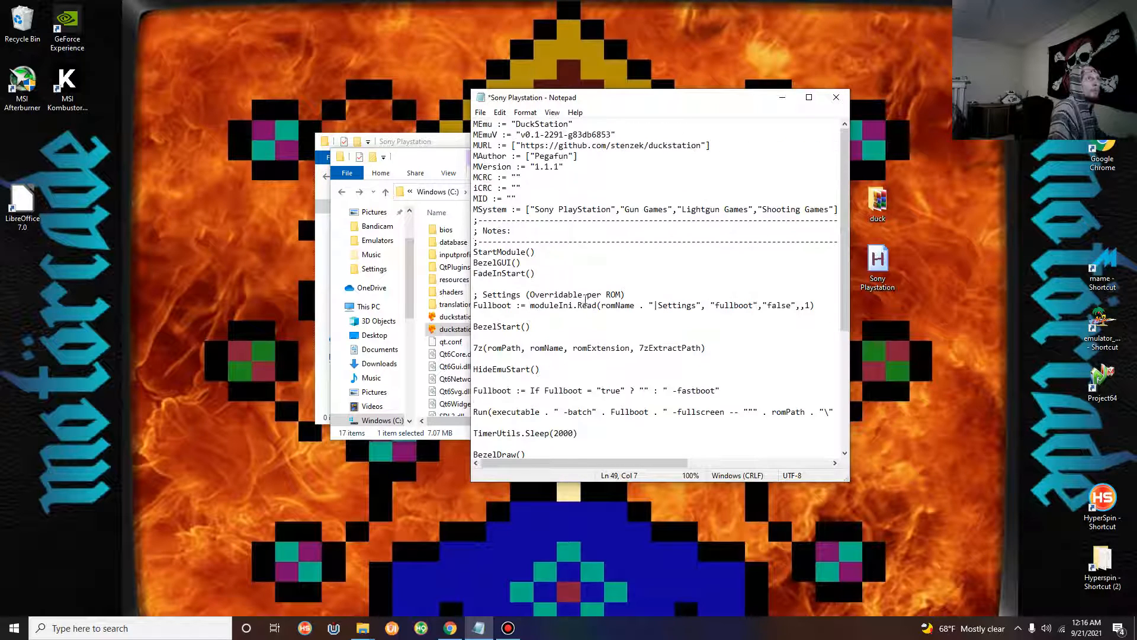
pyautogui.click(480, 113)
pyautogui.click(592, 167)
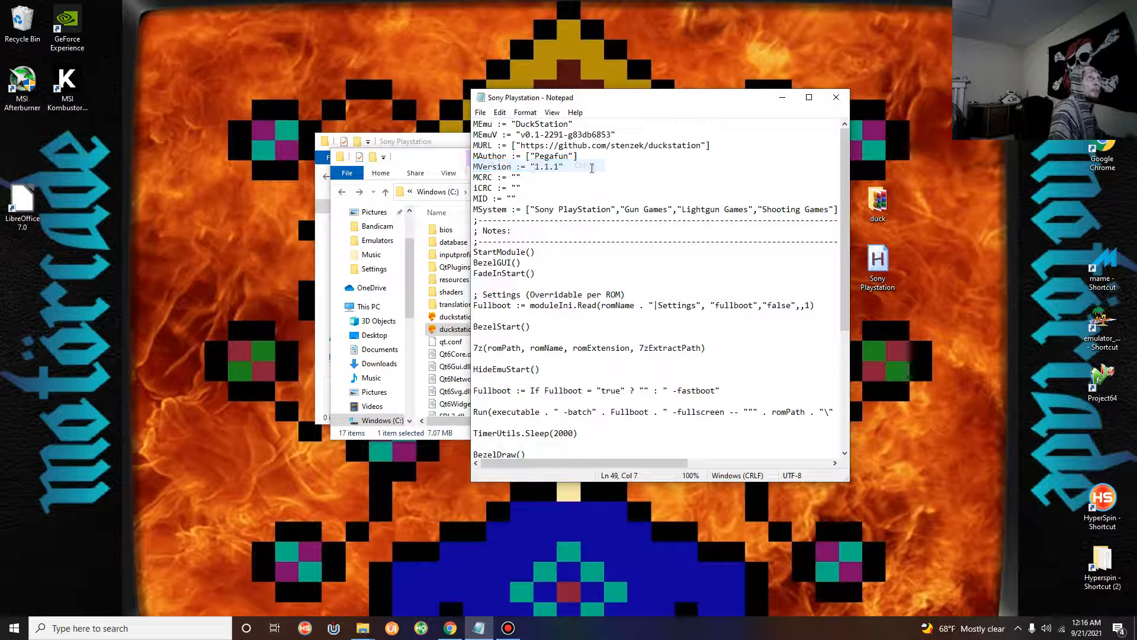
pyautogui.click(836, 97)
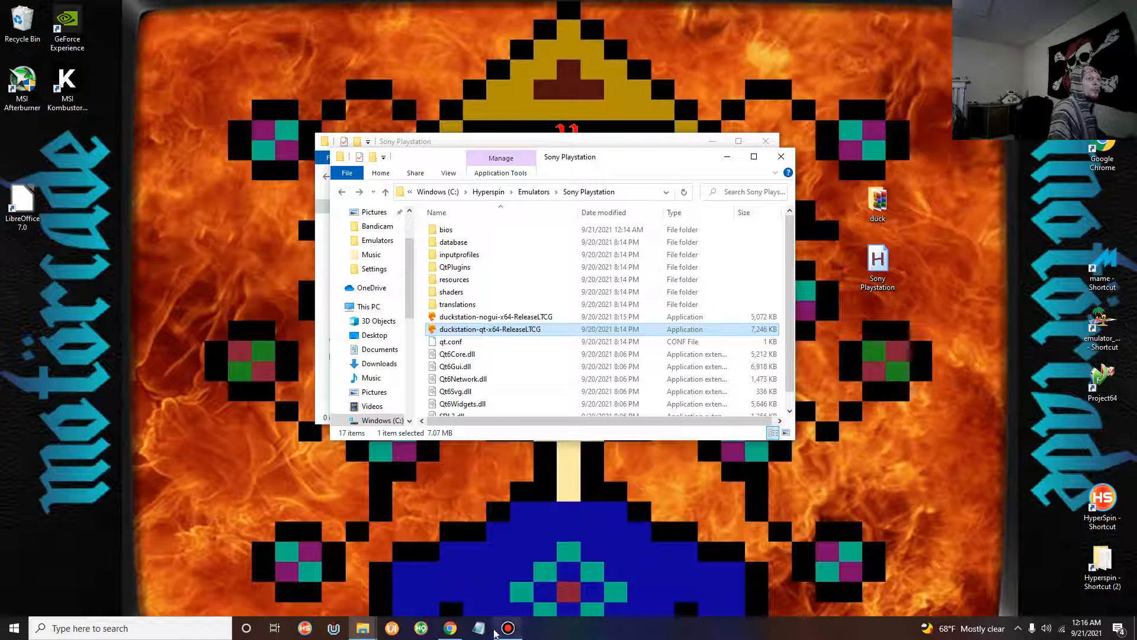
# Return to the forum thread in Chrome and copy the entire DuckStation.isd code block
pyautogui.click(484, 632)
pyautogui.click(452, 629)
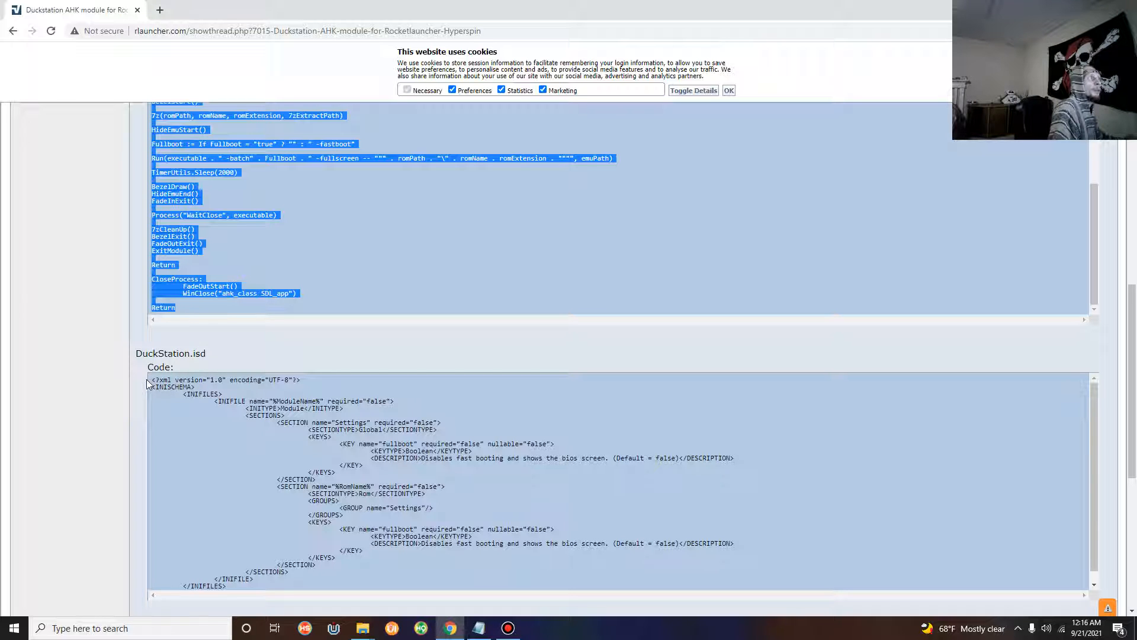
pyautogui.moveTo(153, 380); pyautogui.dragTo(408, 403)
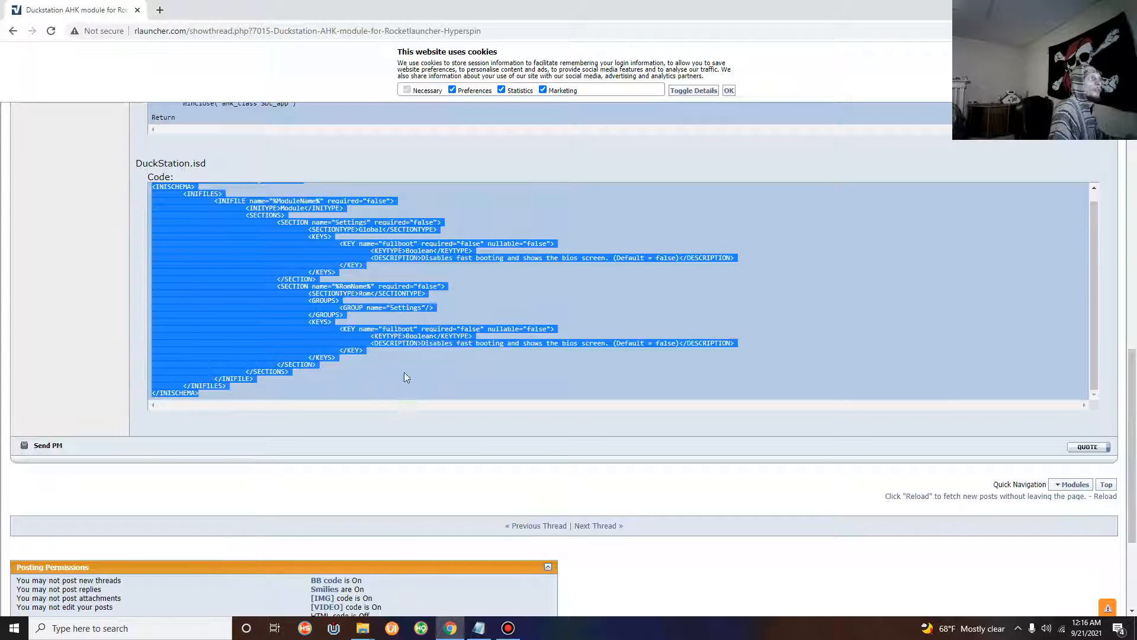
pyautogui.rightClick(416, 327)
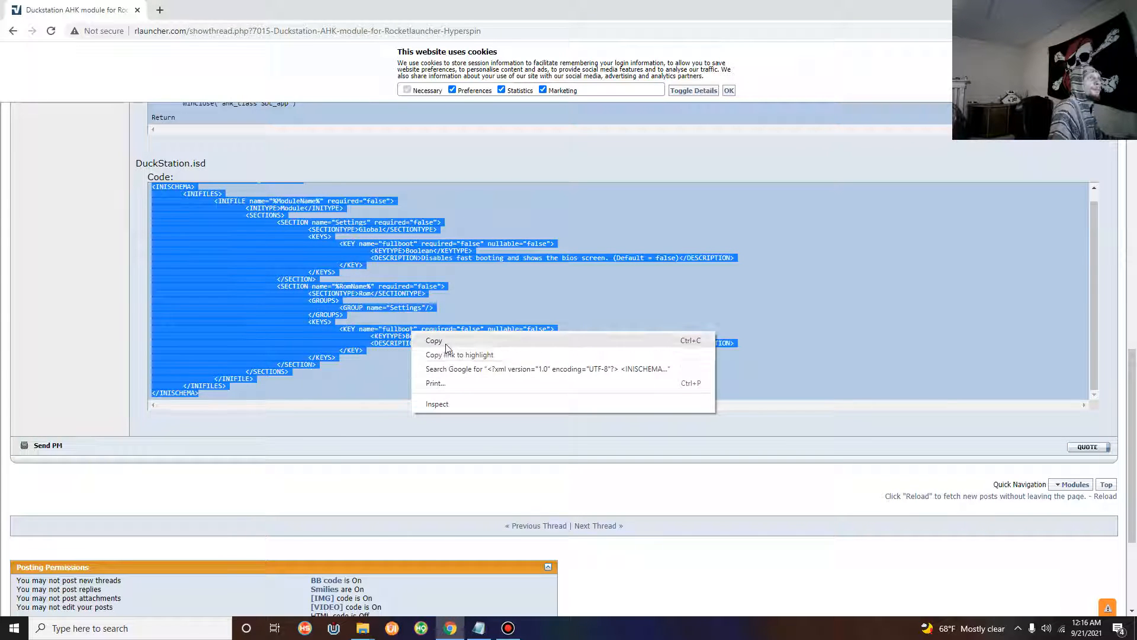
pyautogui.click(436, 338)
# Paste the copied code into a blank Notepad document and save it to the desktop as a text document named "Sony Playstation"
pyautogui.click(478, 628)
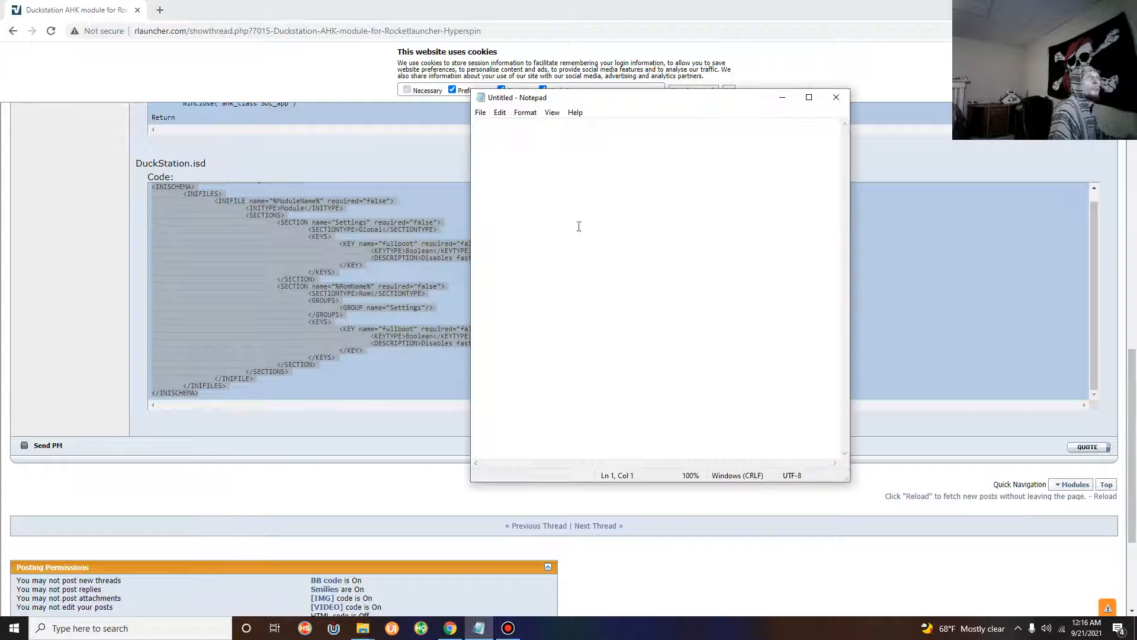
pyautogui.rightClick(601, 158)
pyautogui.click(706, 210)
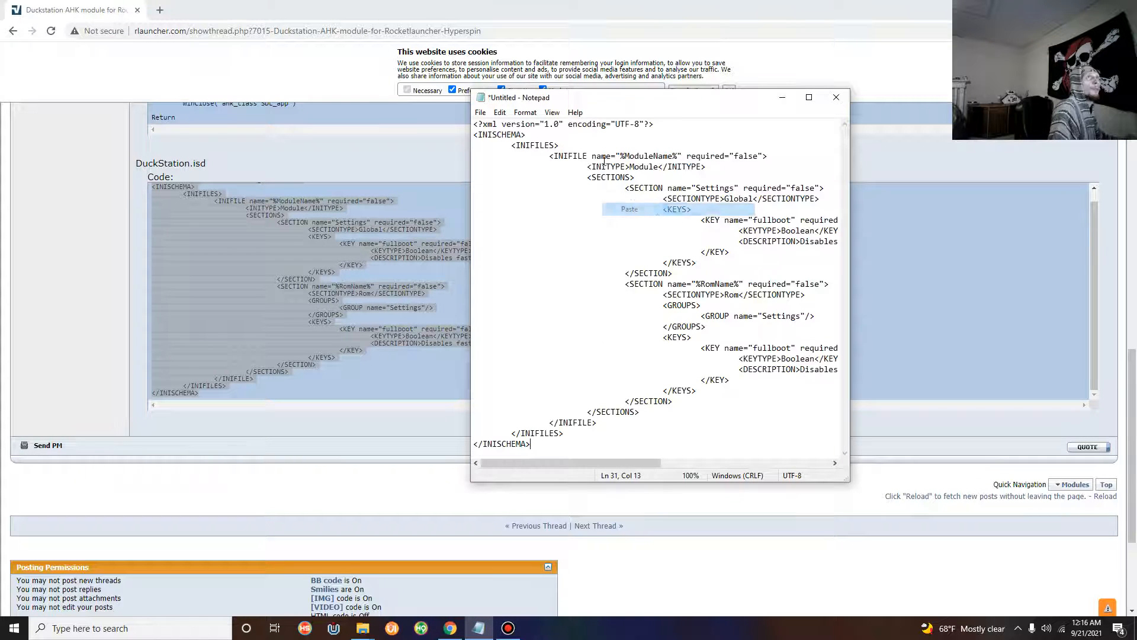
pyautogui.click(484, 112)
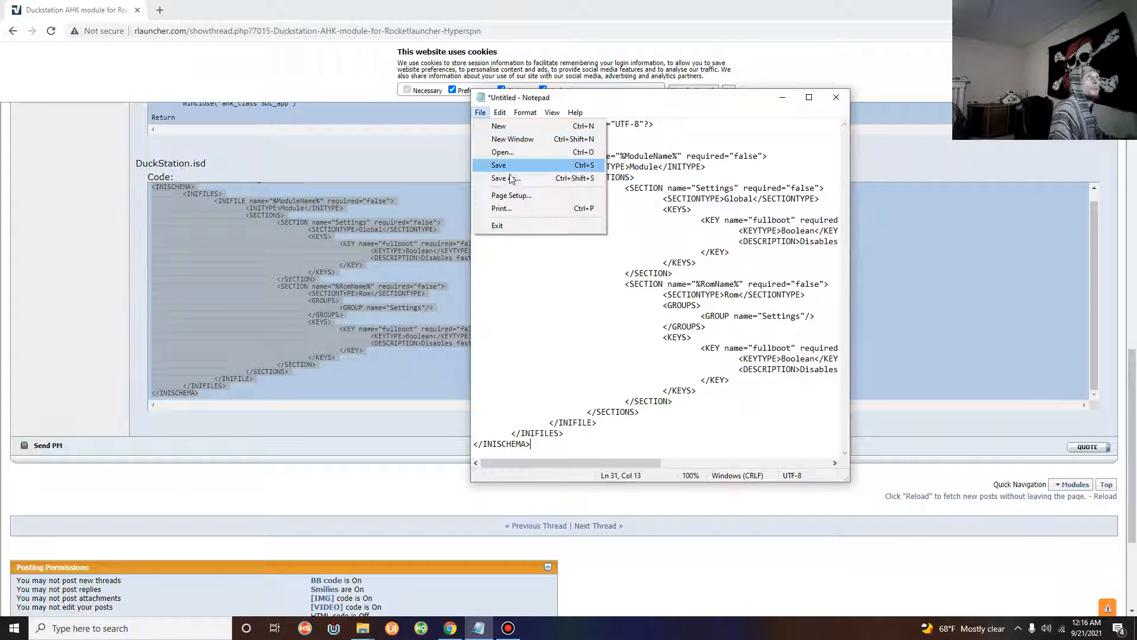
pyautogui.click(542, 177)
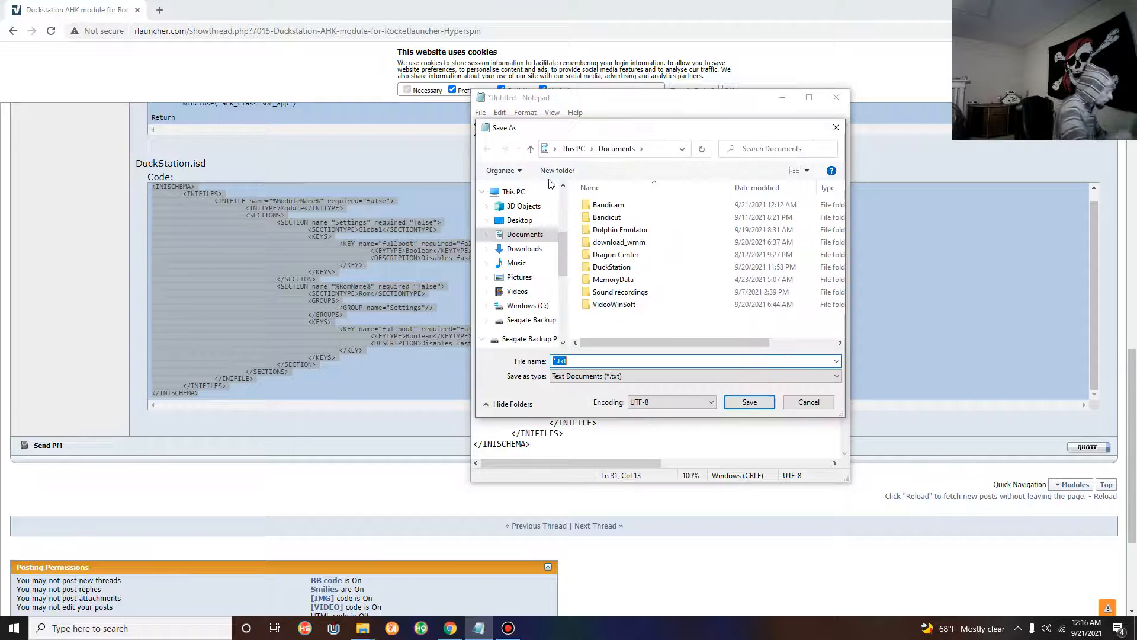
pyautogui.write('Sony')
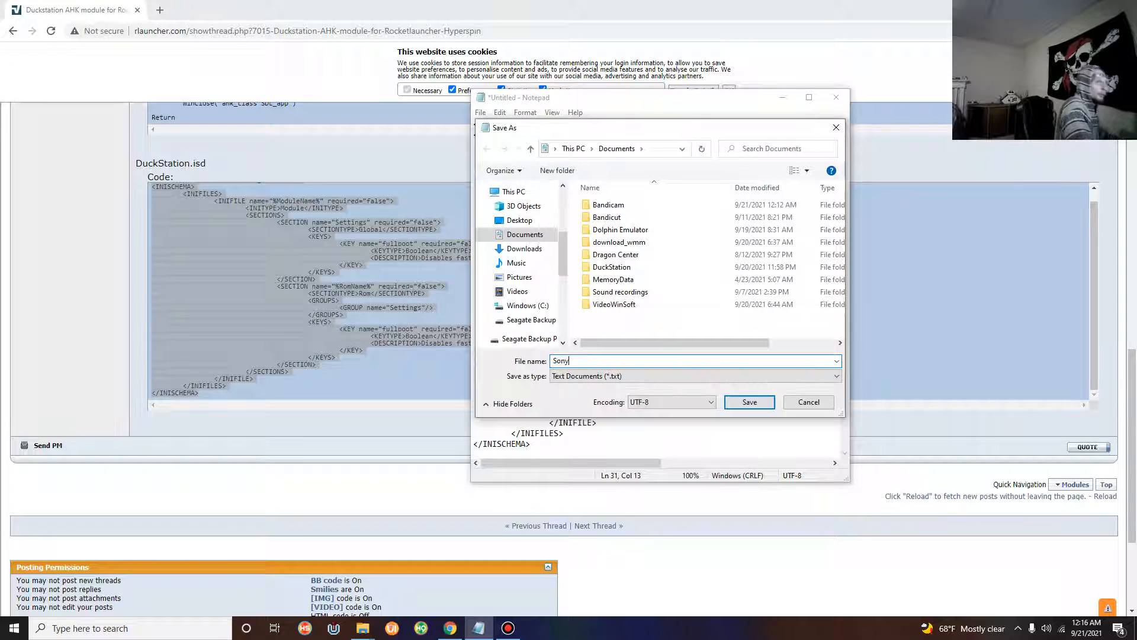
pyautogui.write(' Playstation')
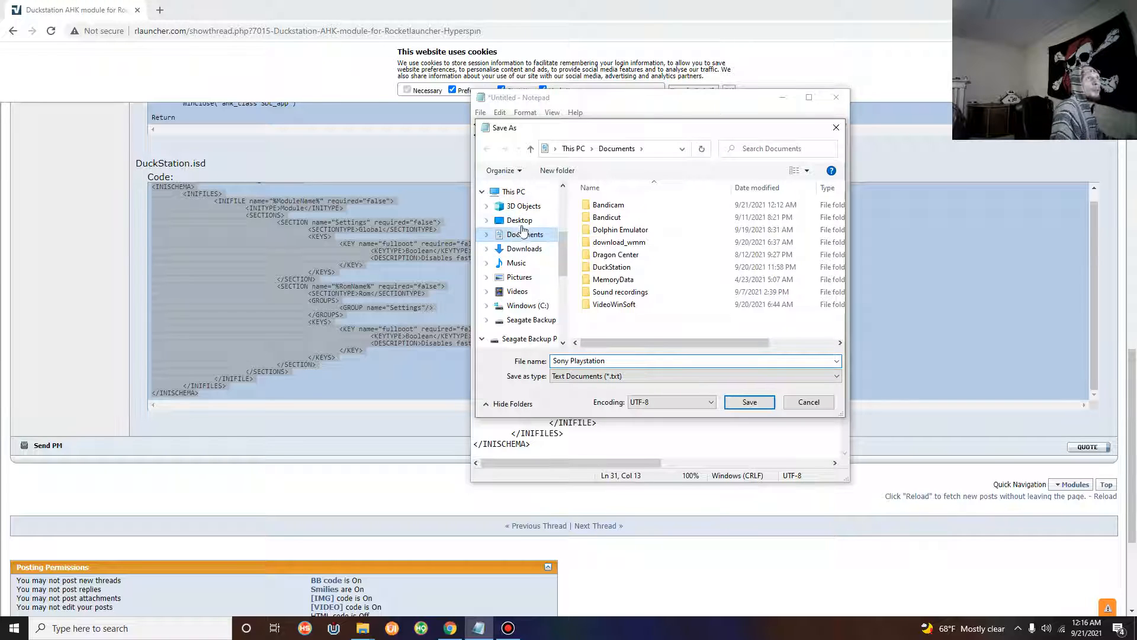
pyautogui.click(520, 221)
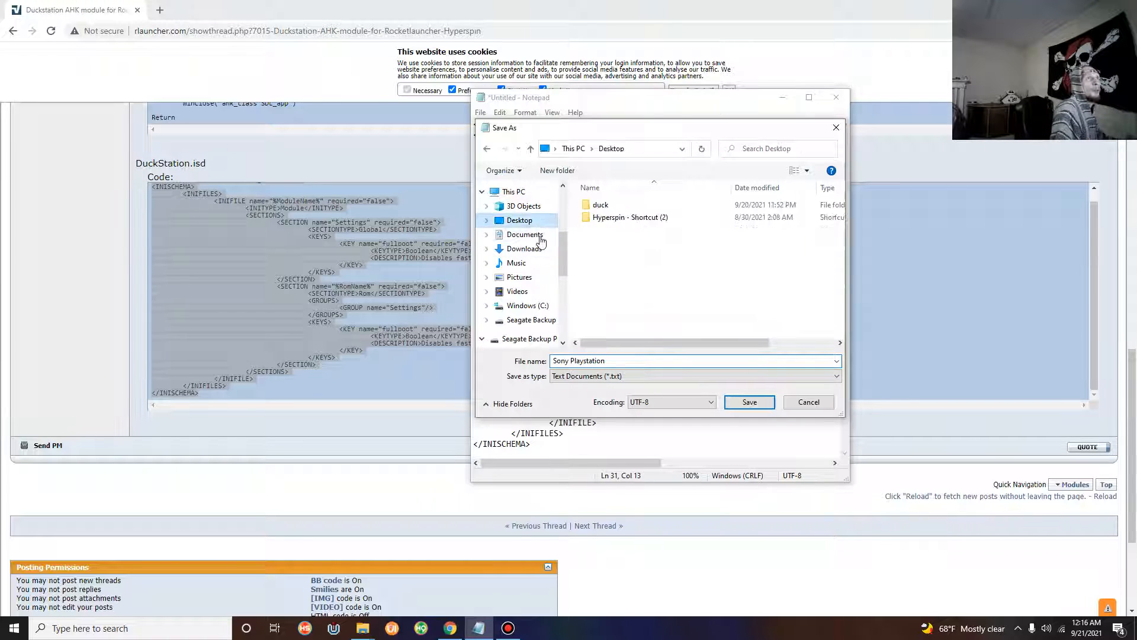
pyautogui.click(749, 402)
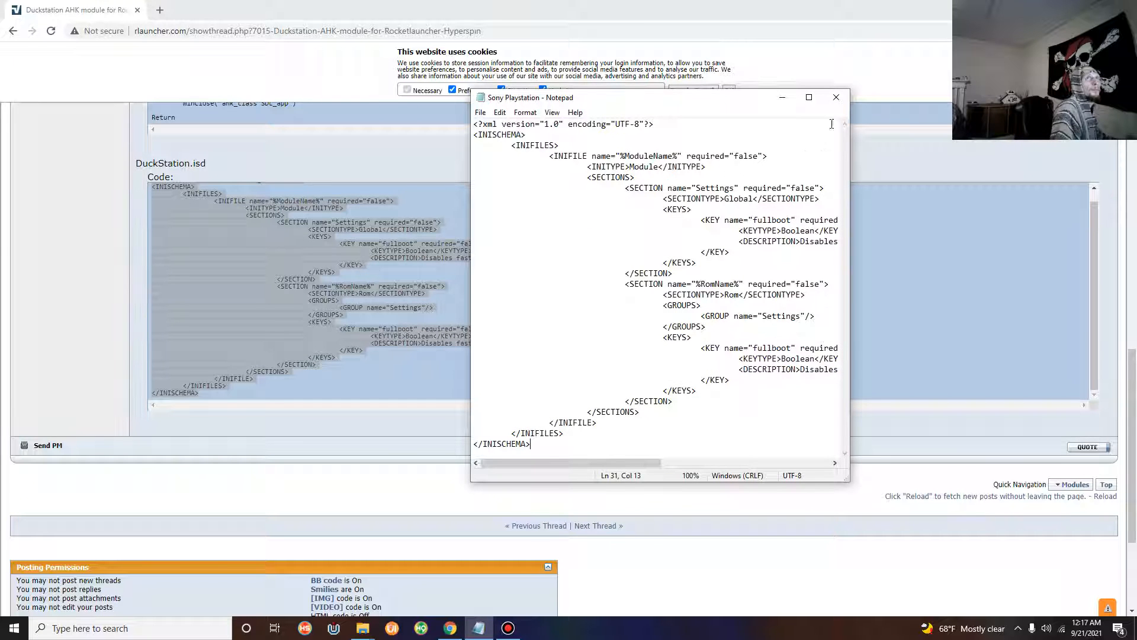
# Close the forum thread's browser window and minimize both Sony Playstation folder windows to clear the desktop
pyautogui.click(557, 10)
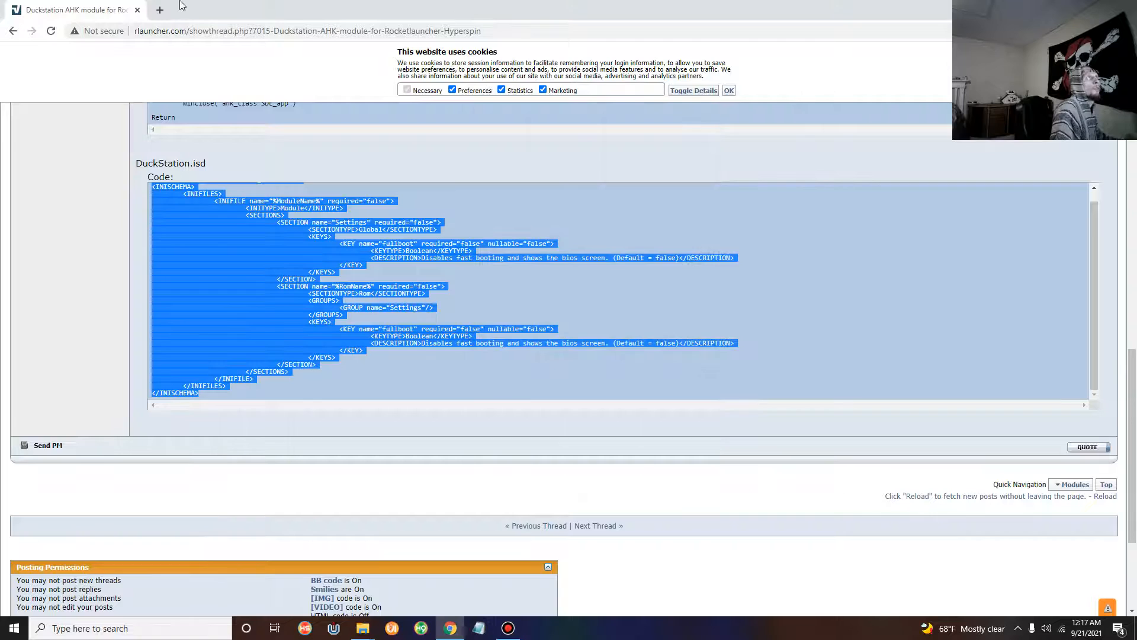
pyautogui.click(138, 10)
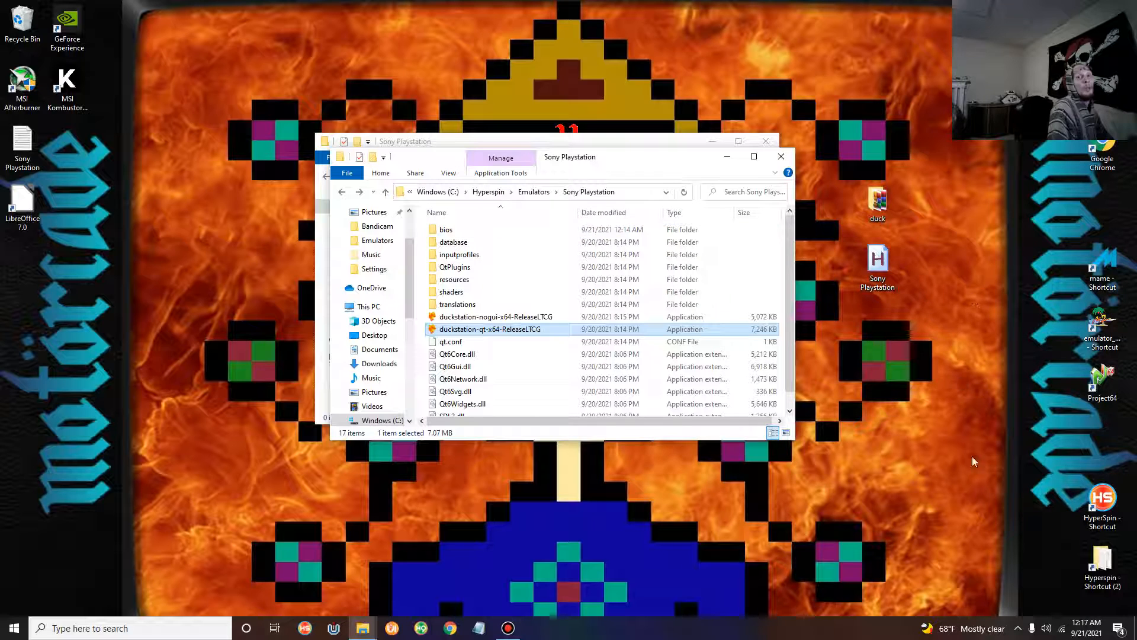
pyautogui.click(727, 156)
pyautogui.click(713, 143)
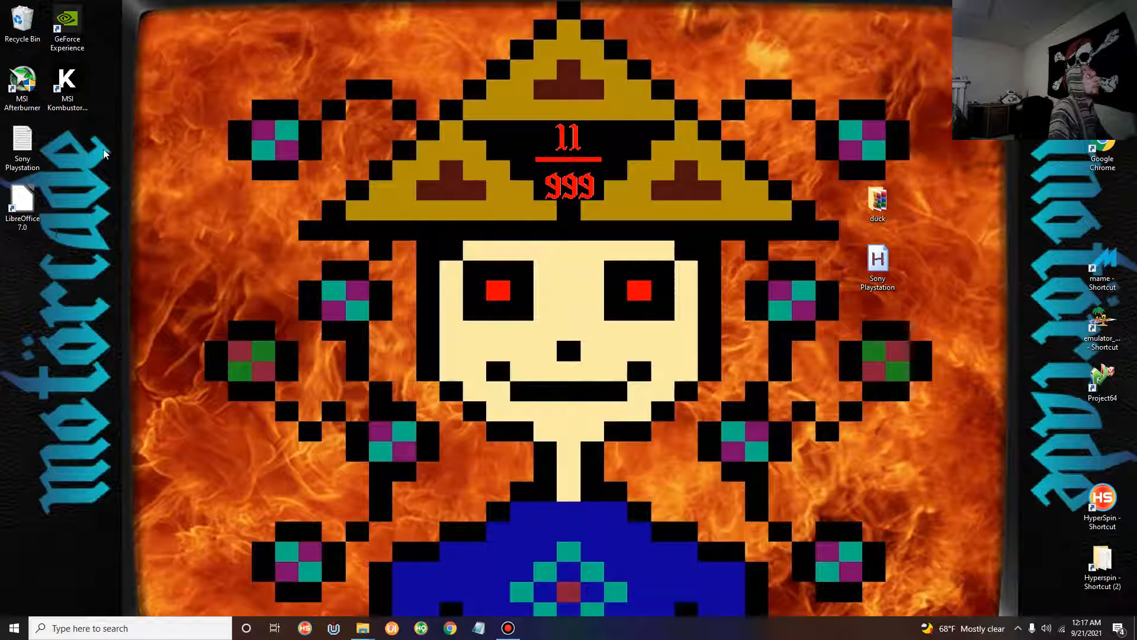
# Move the Sony Playstation text document towards the middle of the desktop and delete it
pyautogui.click(24, 146)
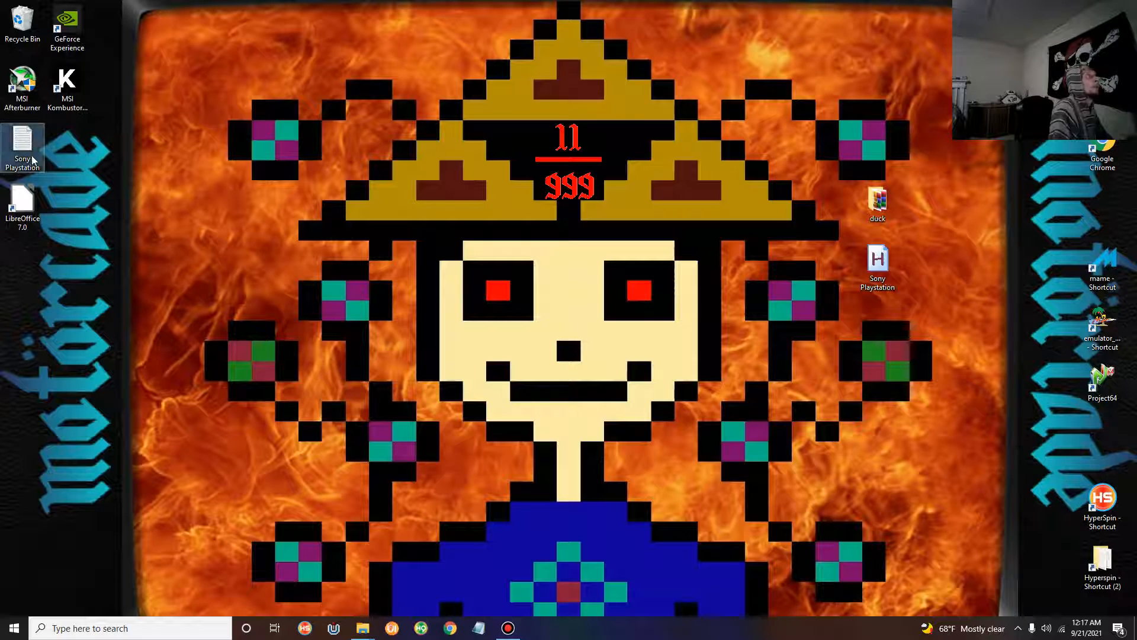
pyautogui.moveTo(28, 155); pyautogui.dragTo(477, 216)
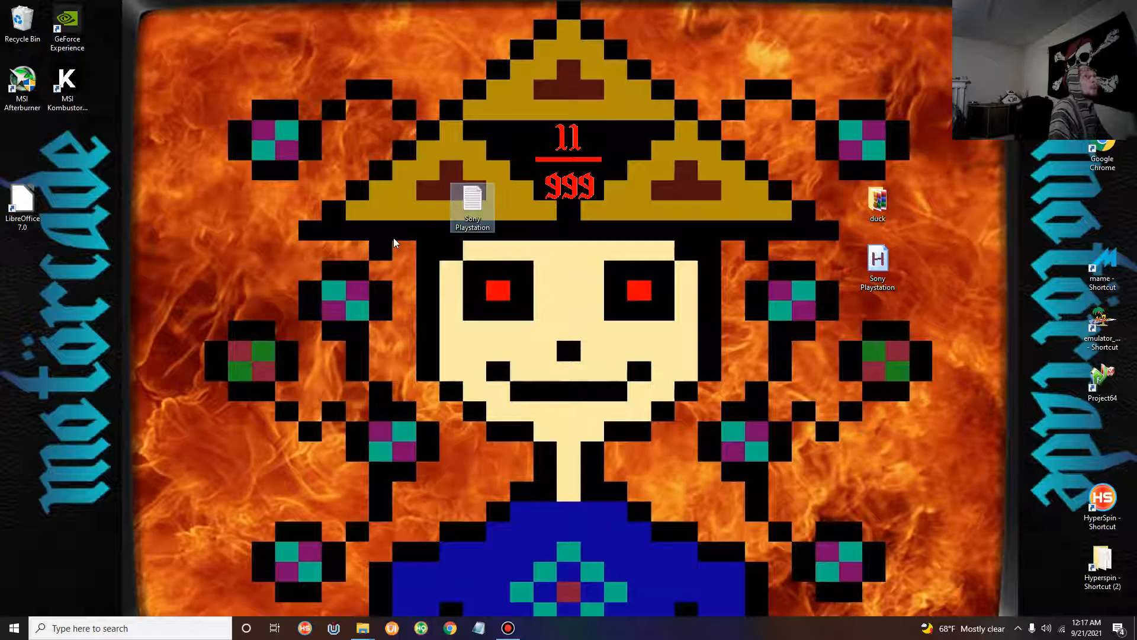
pyautogui.click(480, 229)
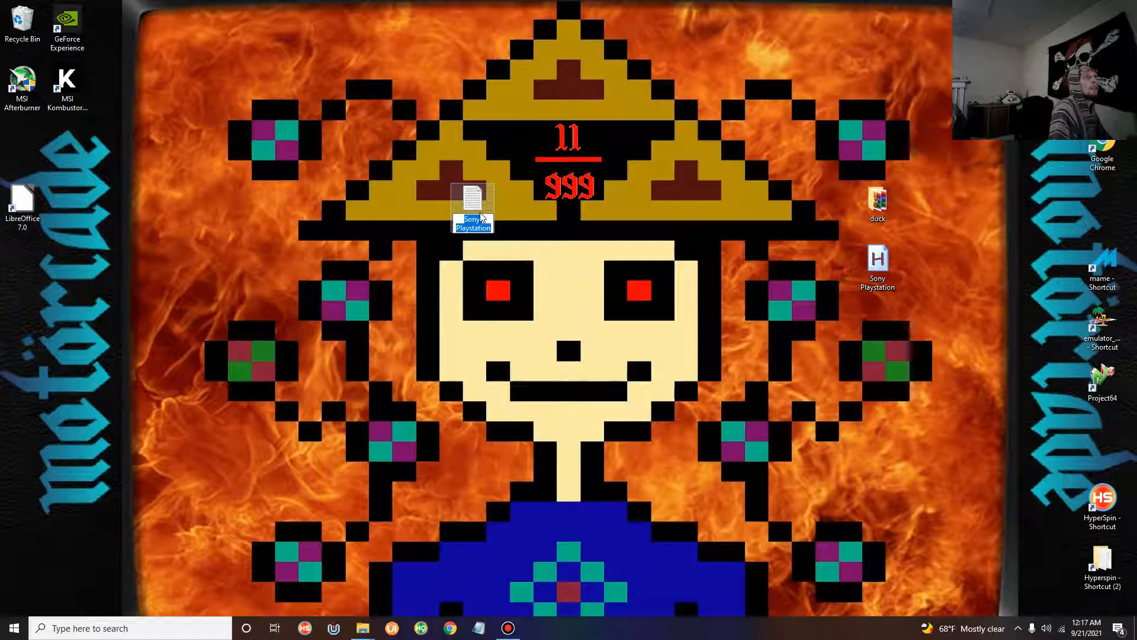
pyautogui.rightClick(479, 211)
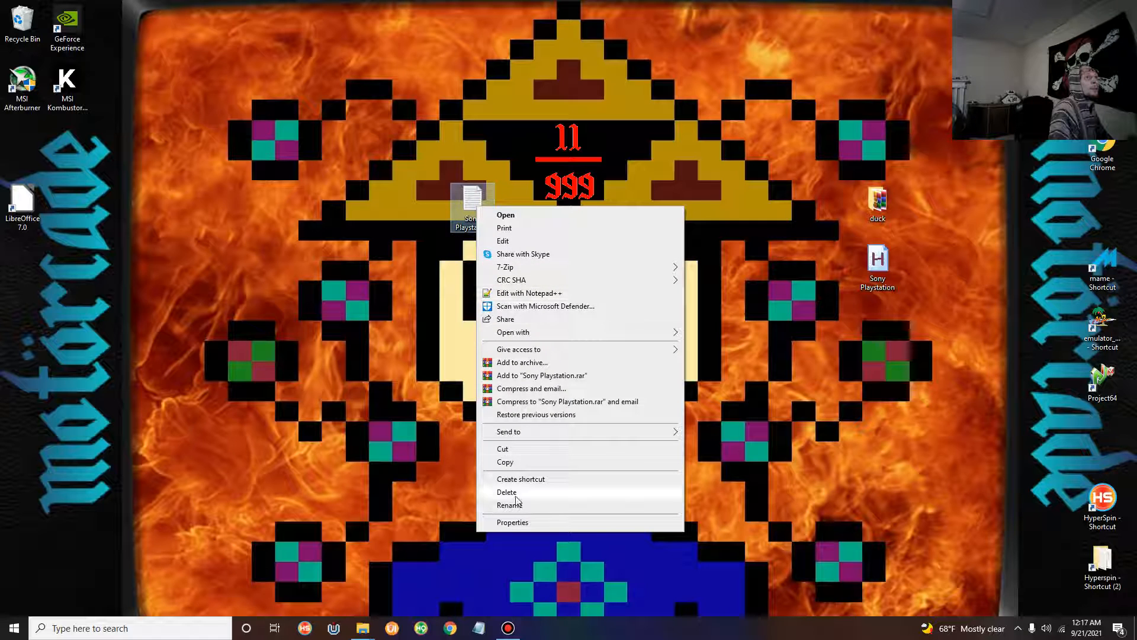
pyautogui.click(524, 496)
# Open a new Notepad document and paste the copied DuckStation.isd code into it
pyautogui.click(478, 628)
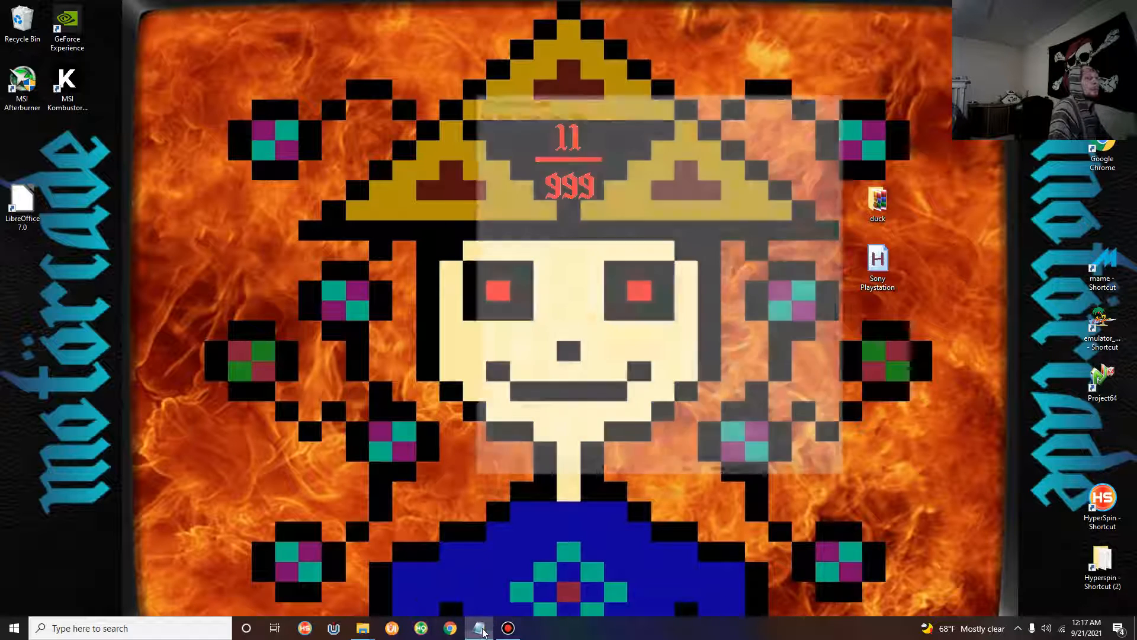
pyautogui.rightClick(506, 134)
pyautogui.click(542, 182)
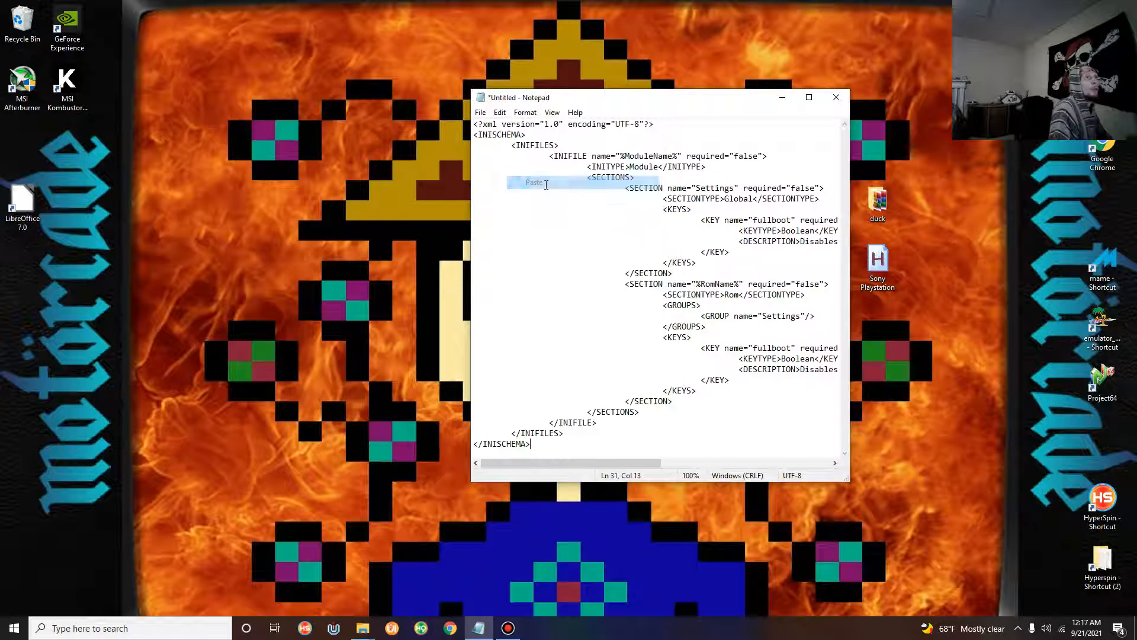
# Save the document to the desktop as "SonyPlaystation.isd" with the file type All Files, and close Notepad
pyautogui.click(480, 112)
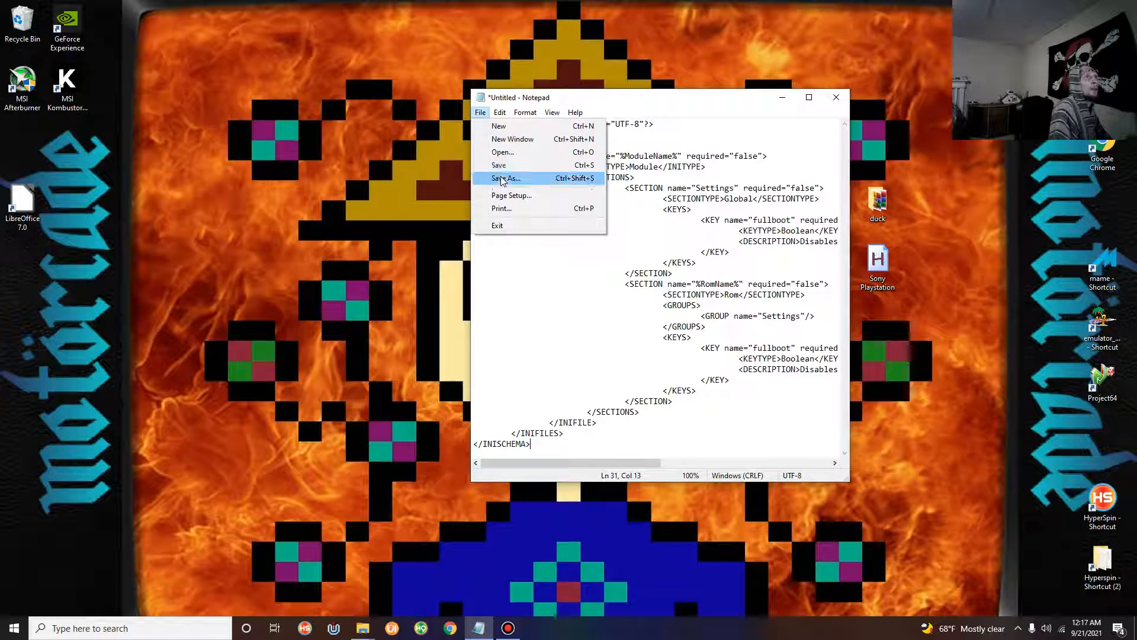
pyautogui.click(548, 170)
pyautogui.write('S')
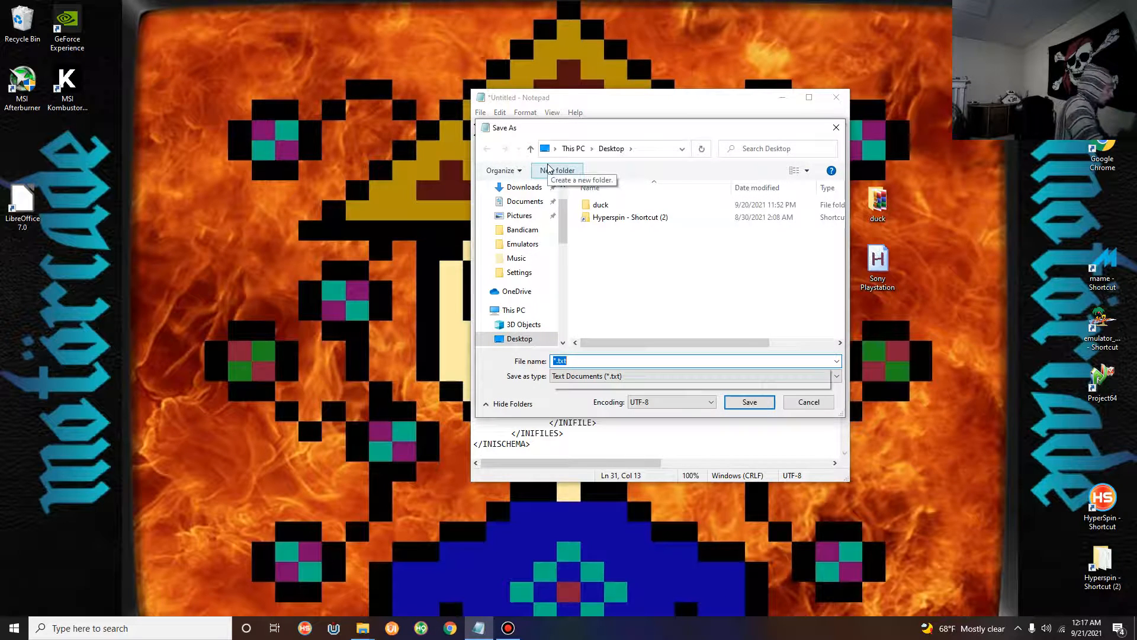
pyautogui.write('ony P')
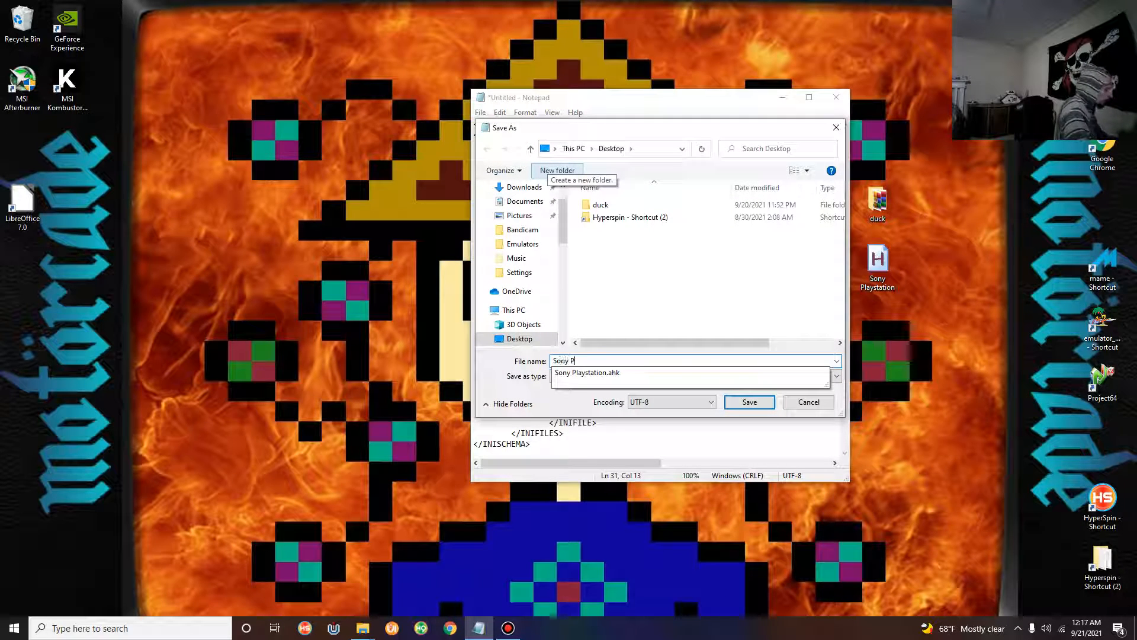
pyautogui.write('laystatio')
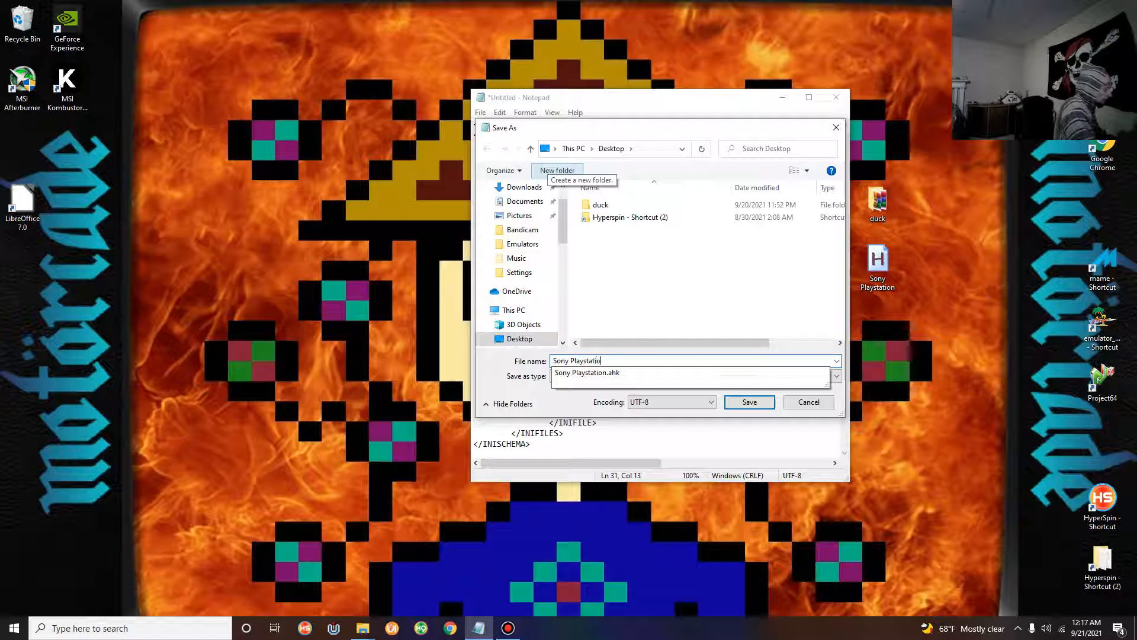
pyautogui.click(524, 381)
pyautogui.click(555, 379)
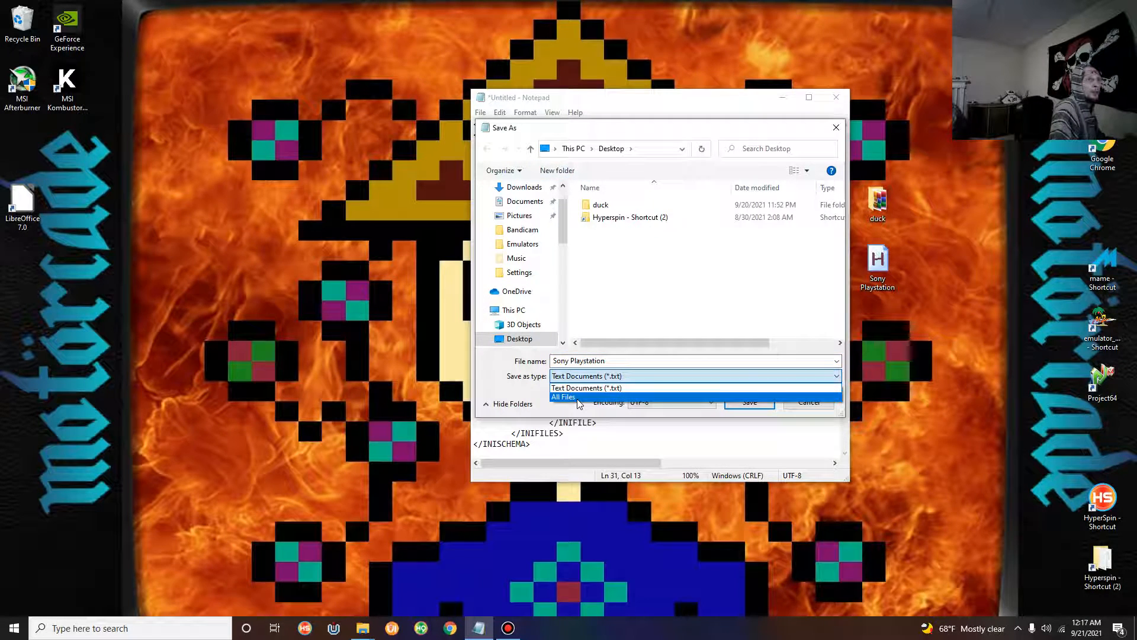
pyautogui.click(578, 397)
pyautogui.click(620, 364)
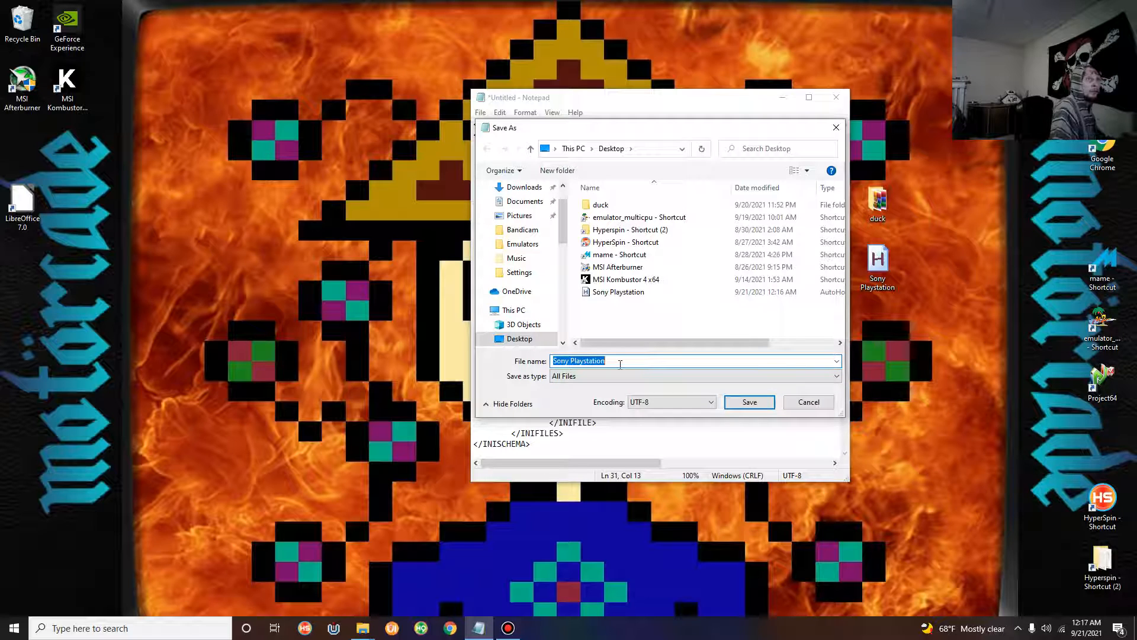
pyautogui.click(620, 364)
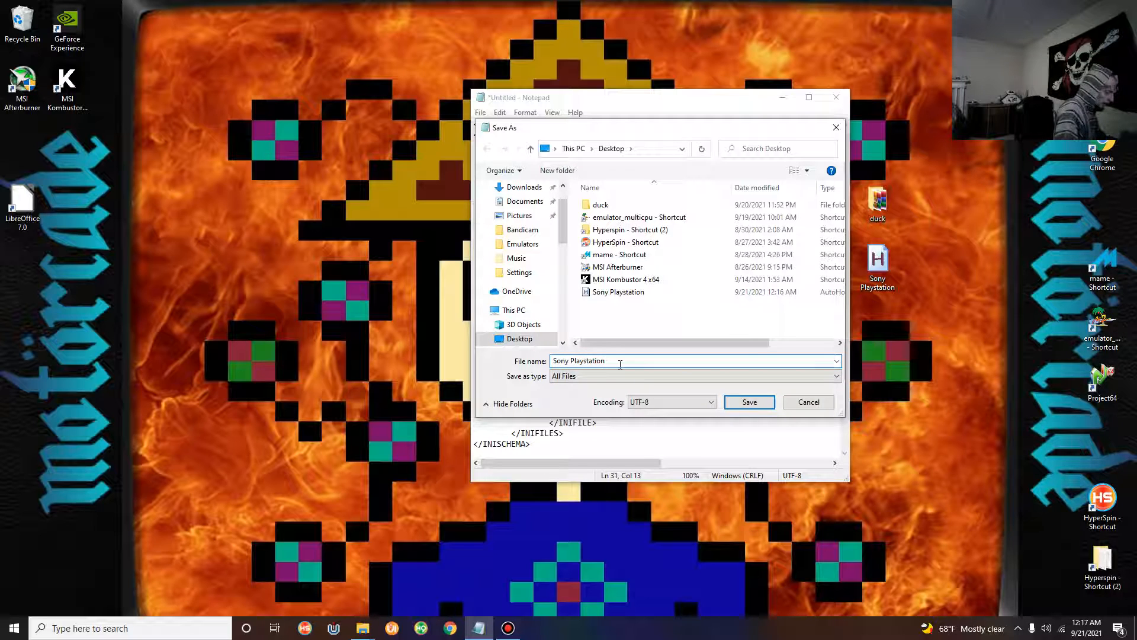
pyautogui.write('.isd')
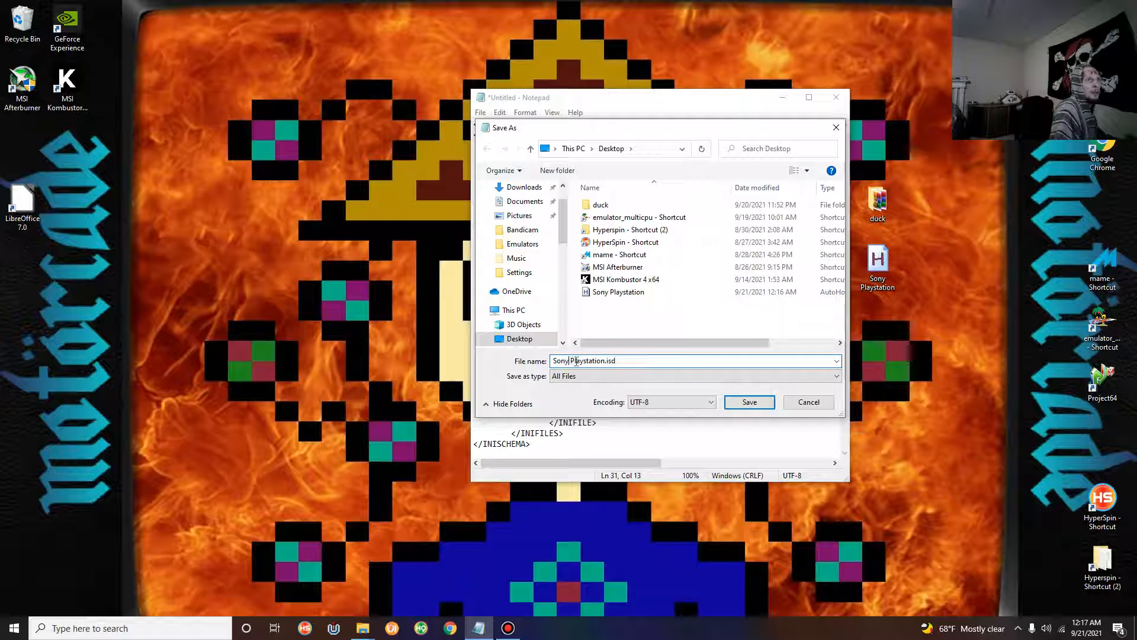
pyautogui.press('Tab')
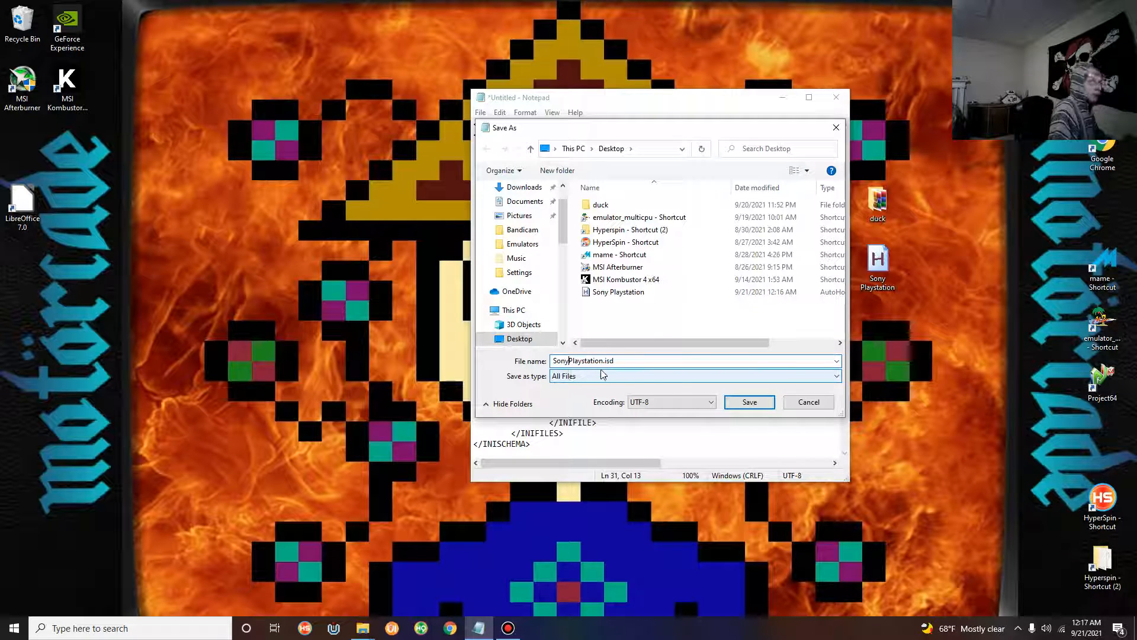
pyautogui.click(745, 402)
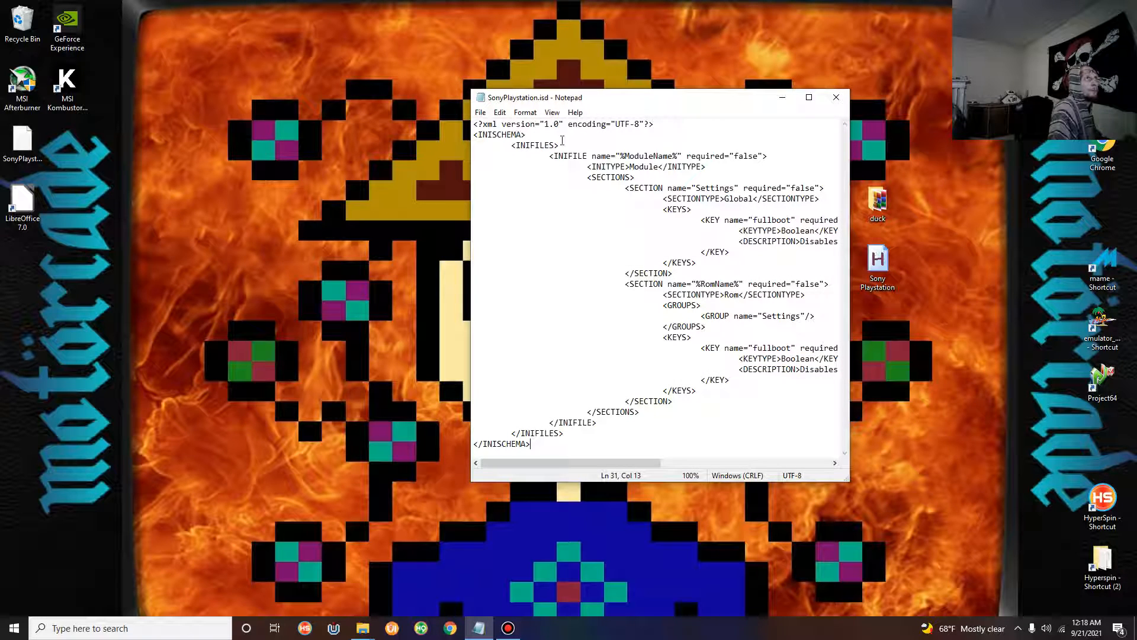
pyautogui.click(836, 97)
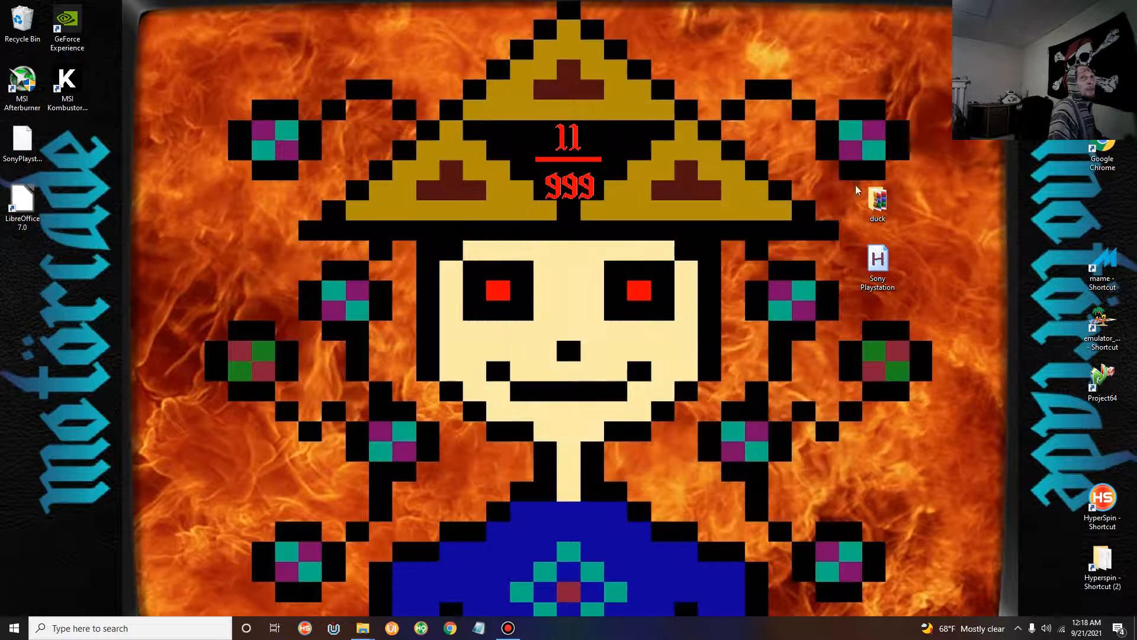
# Rename the Sony Playstation AutoHotkey script on the desktop to "SonyPlaystation", without the space
pyautogui.click(884, 283)
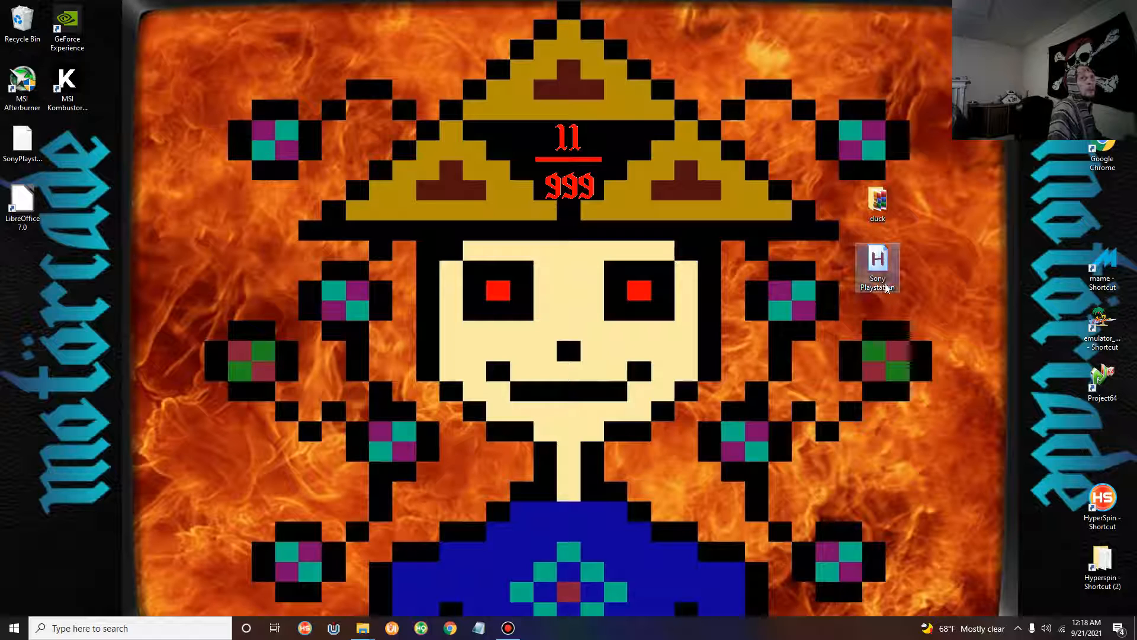
pyautogui.click(882, 285)
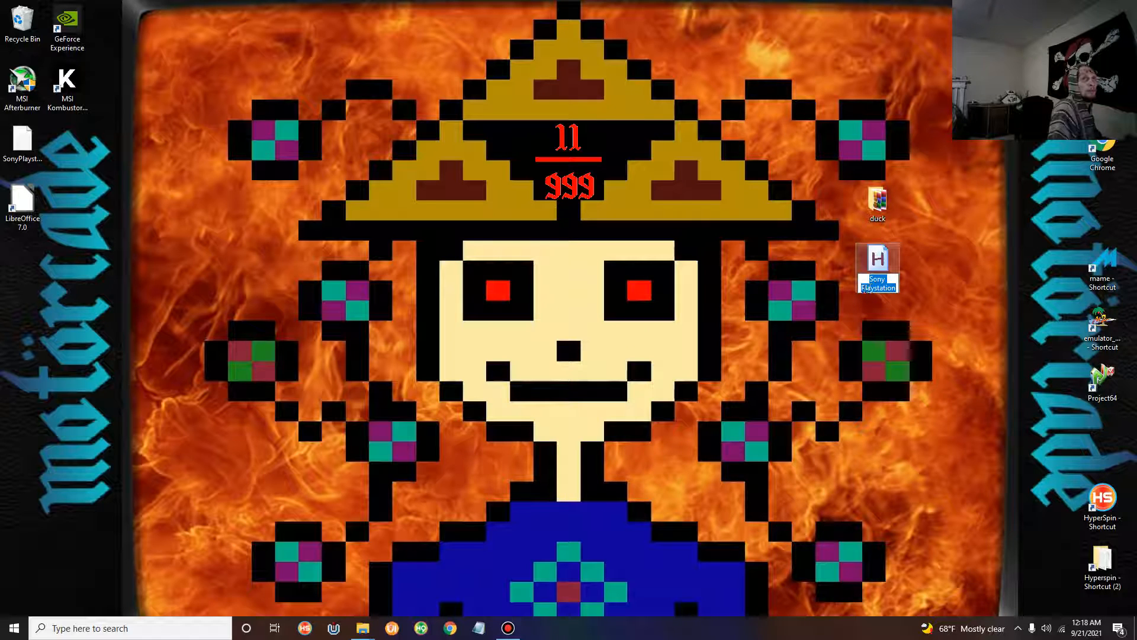
pyautogui.click(919, 307)
pyautogui.press('BackSpace')
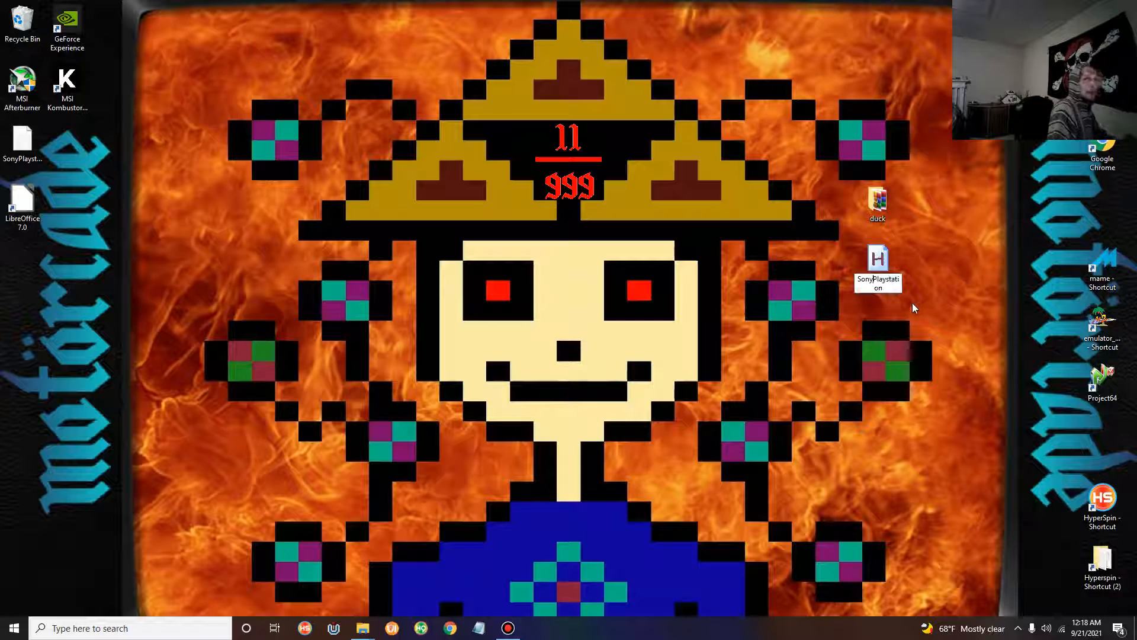
pyautogui.press('Return')
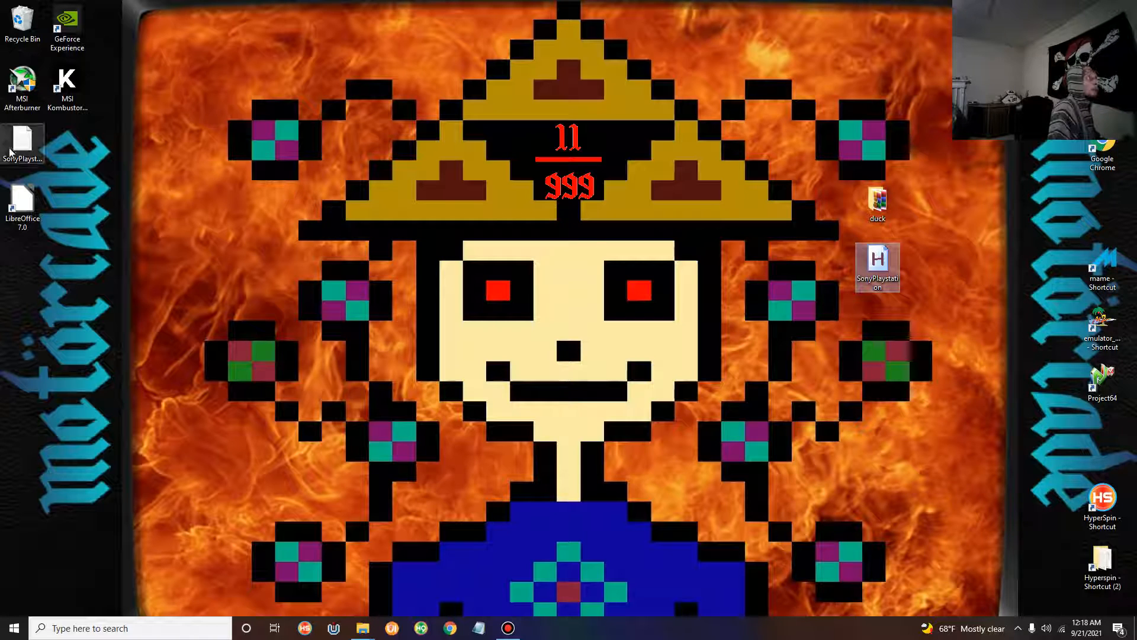
# Move SonyPlaystation.isd beneath the SonyPlaystation script on the desktop, and close the Sony Playstation emulator folder window
pyautogui.moveTo(22, 146); pyautogui.dragTo(878, 324)
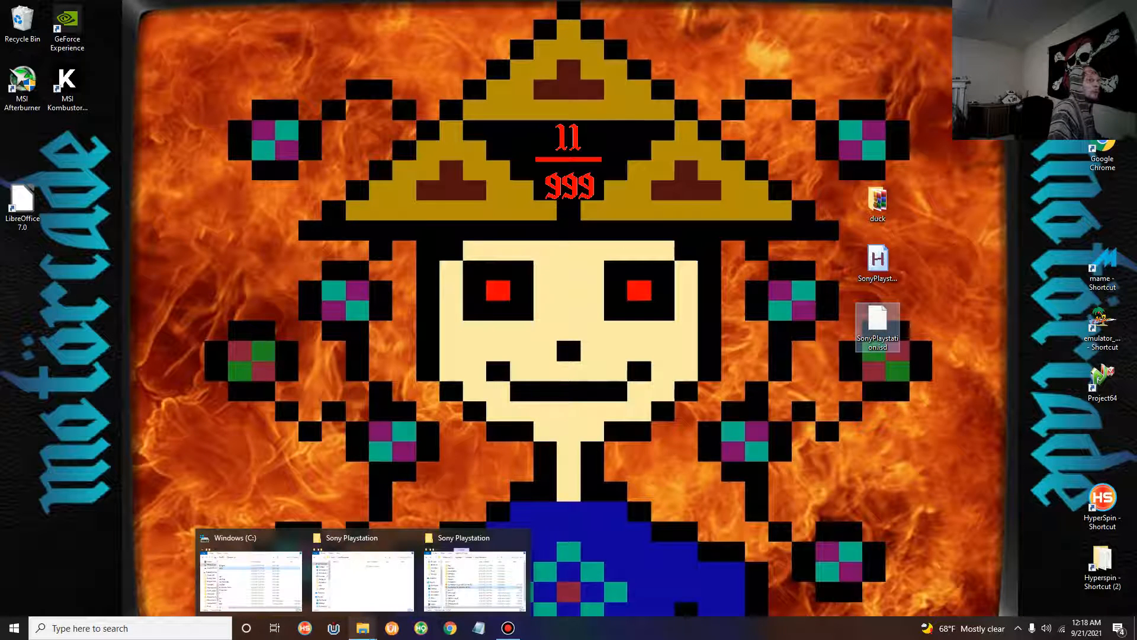
pyautogui.click(363, 627)
pyautogui.moveTo(473, 588)
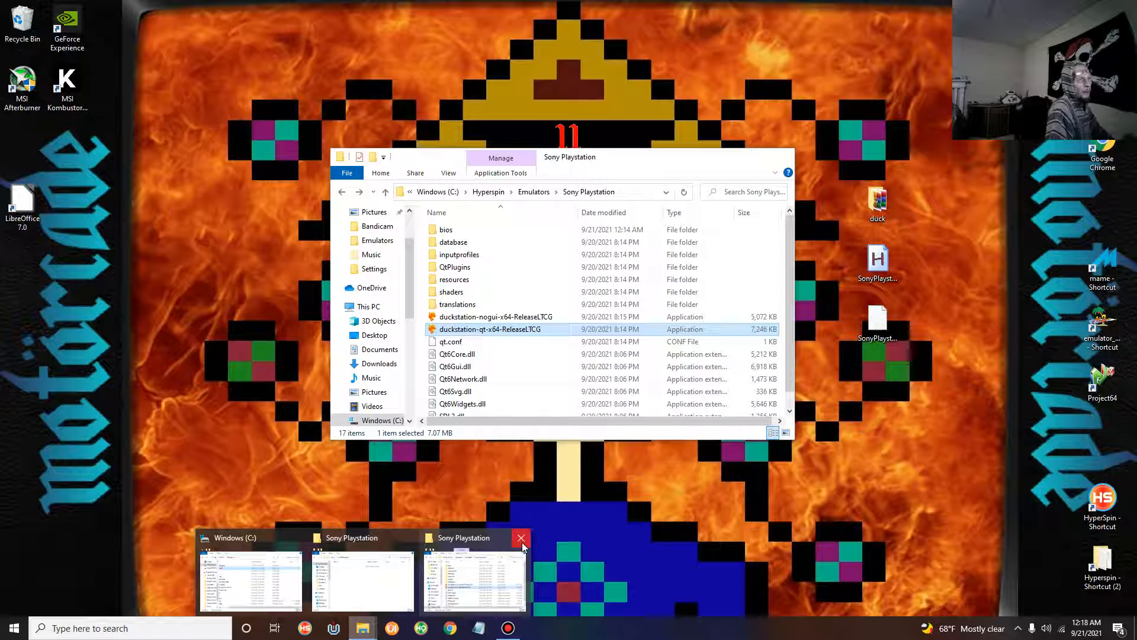
pyautogui.click(521, 538)
# Open the Modules folder inside the RocketLauncher folder on the C: drive
pyautogui.scroll(-3, 350, 381)
pyautogui.click(372, 335)
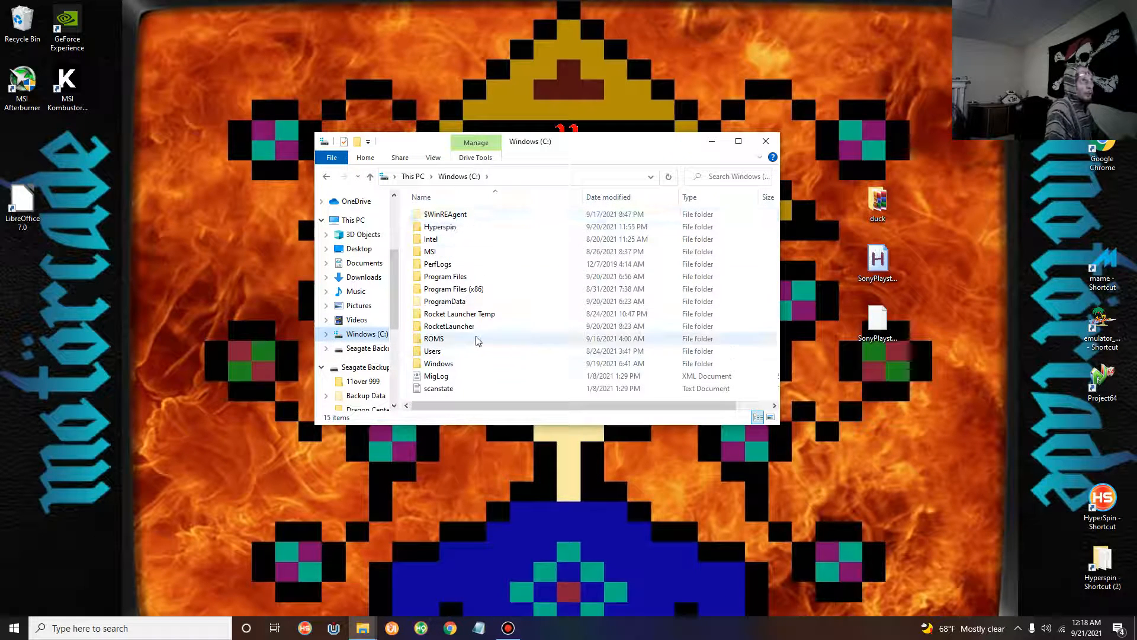
pyautogui.click(465, 329)
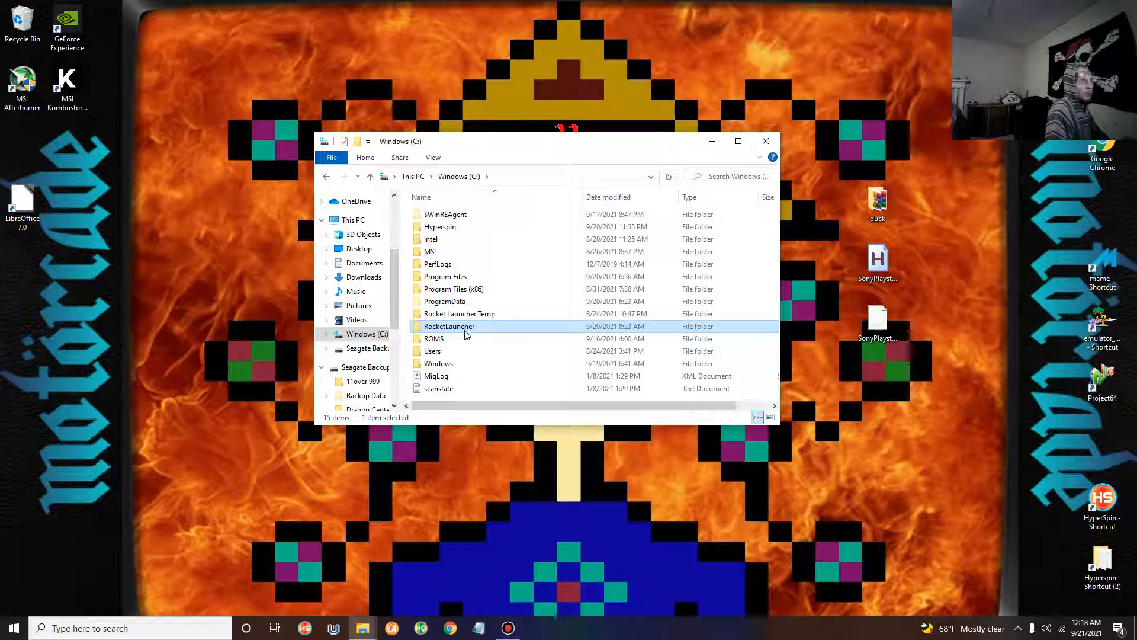
pyautogui.doubleClick(467, 330)
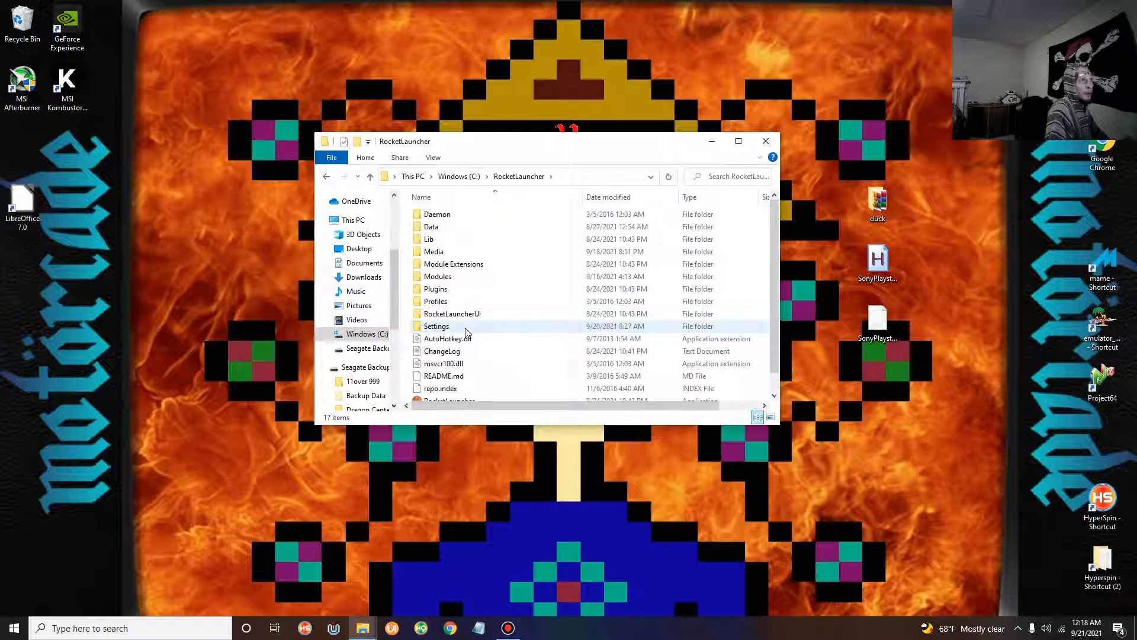
pyautogui.click(460, 280)
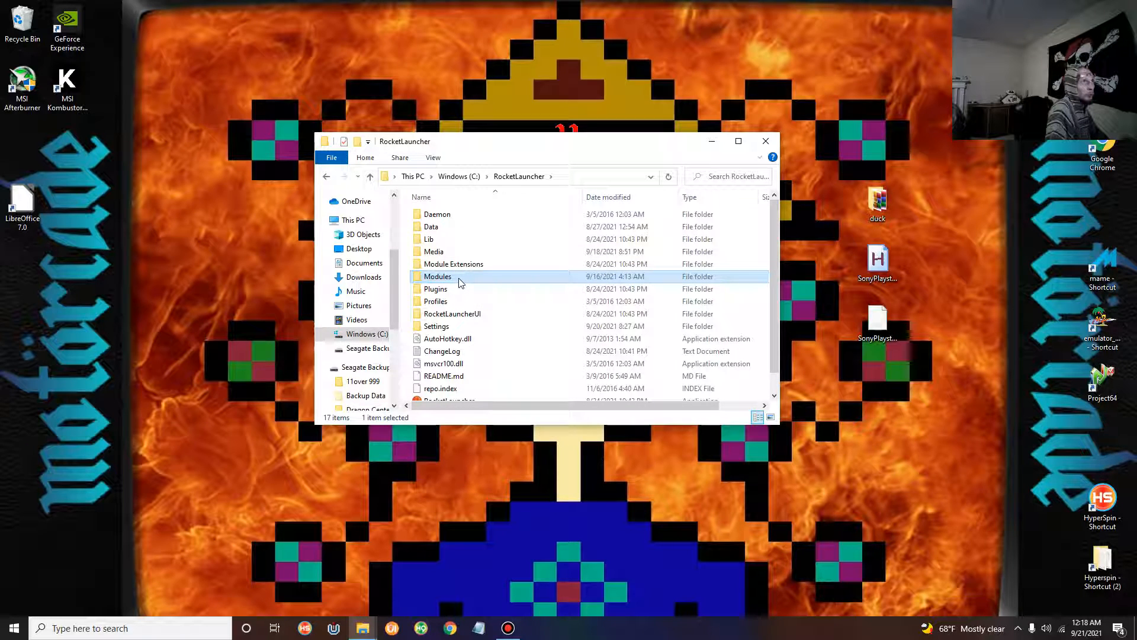
pyautogui.doubleClick(461, 278)
# Create a new folder named "DuckStation" in RocketLauncher's Modules folder
pyautogui.scroll(-3, 471, 294)
pyautogui.scroll(-5, 471, 294)
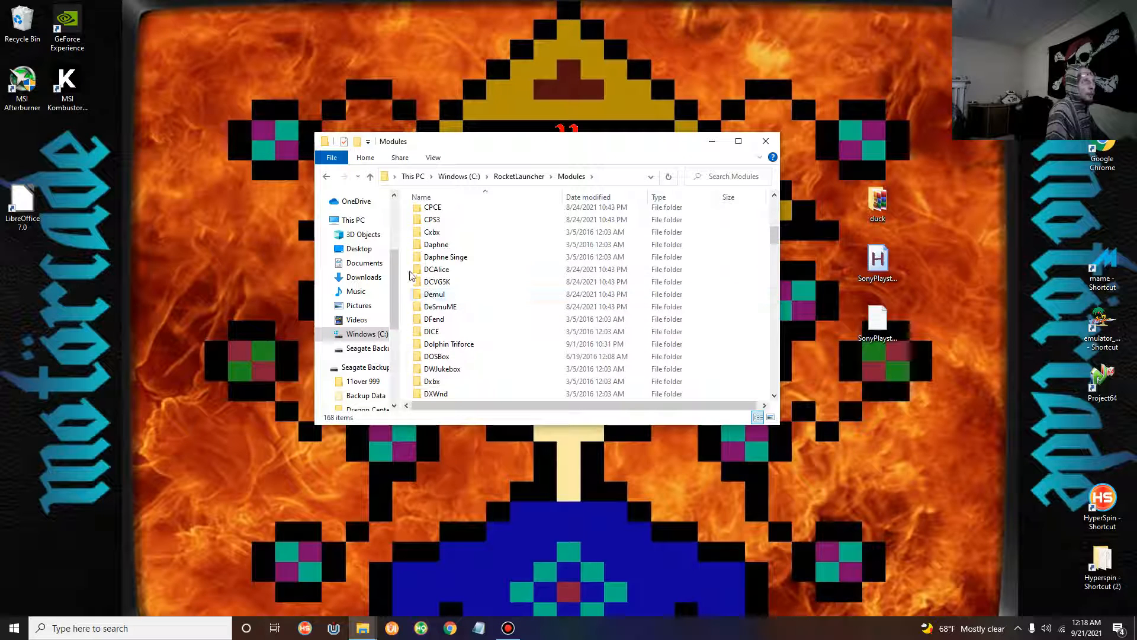
pyautogui.rightClick(408, 267)
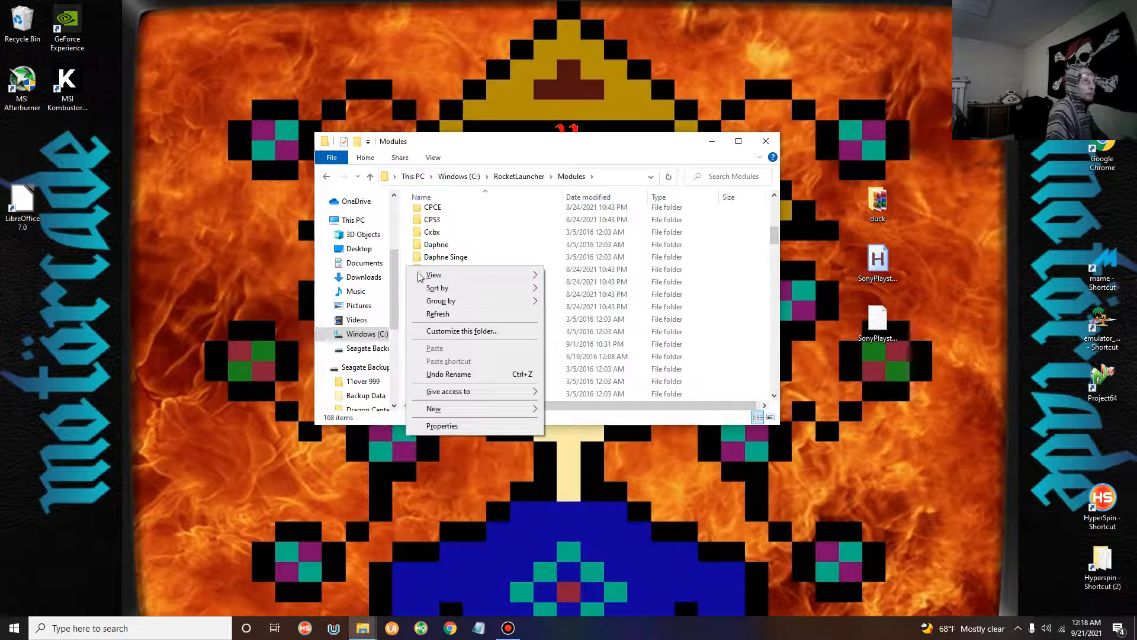
pyautogui.rightClick(405, 248)
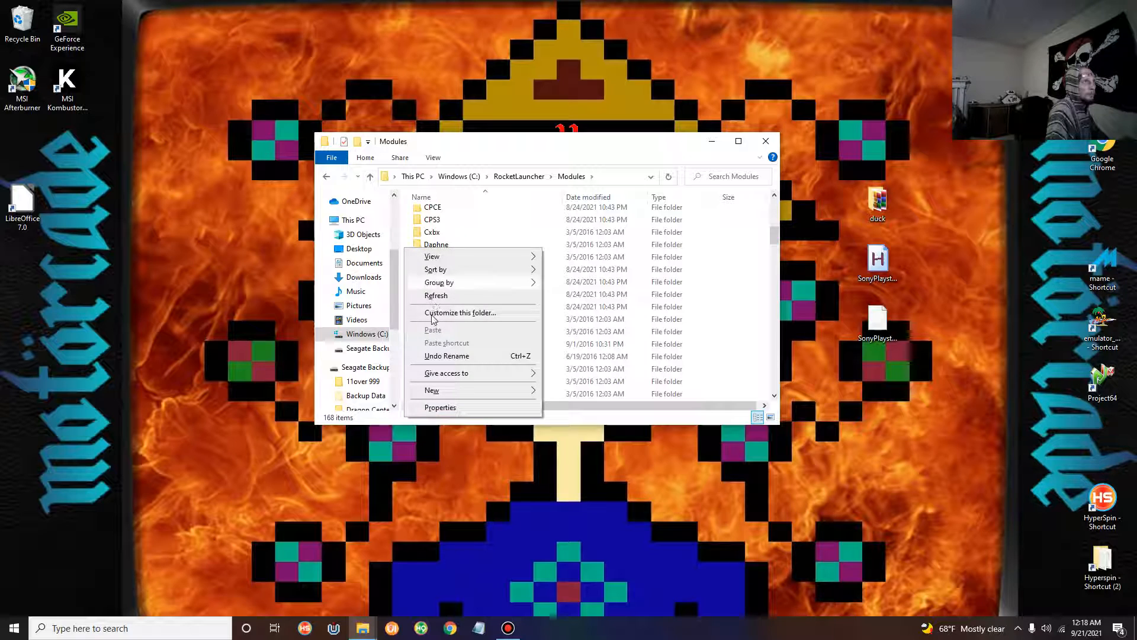
pyautogui.click(410, 236)
pyautogui.rightClick(407, 241)
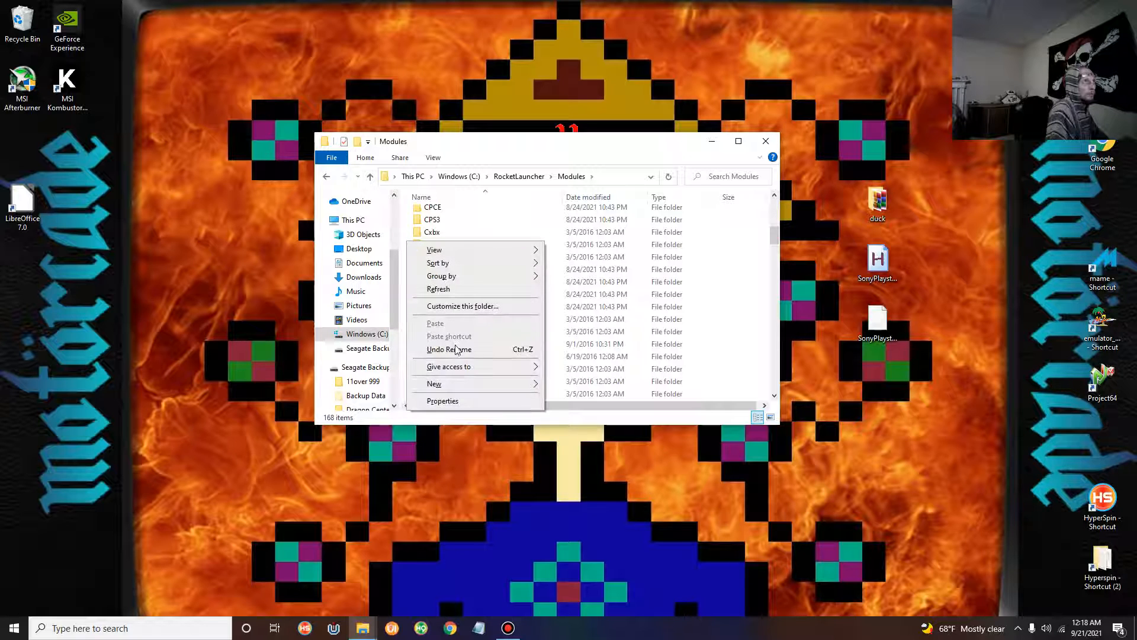
pyautogui.moveTo(462, 384)
pyautogui.click(587, 382)
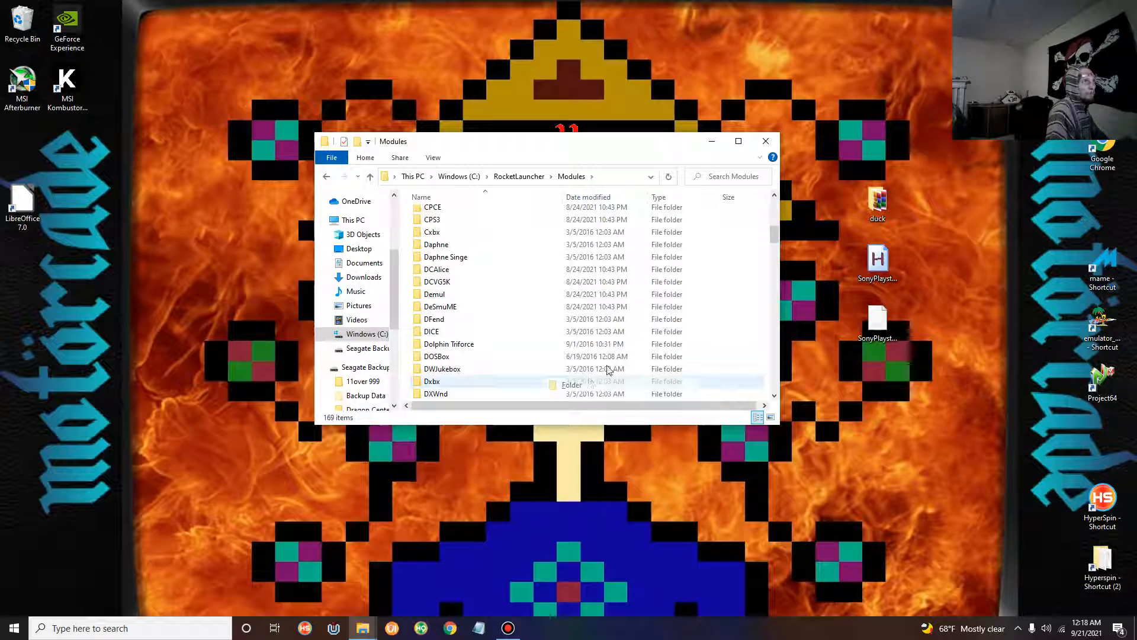
pyautogui.write('DuckStat')
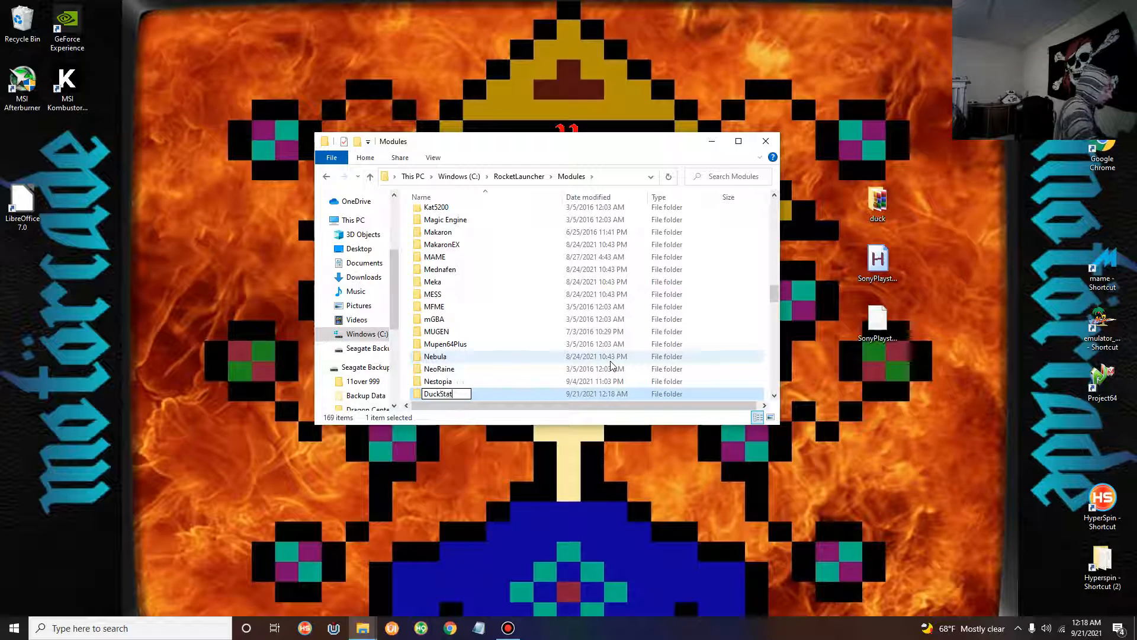
pyautogui.write('ion')
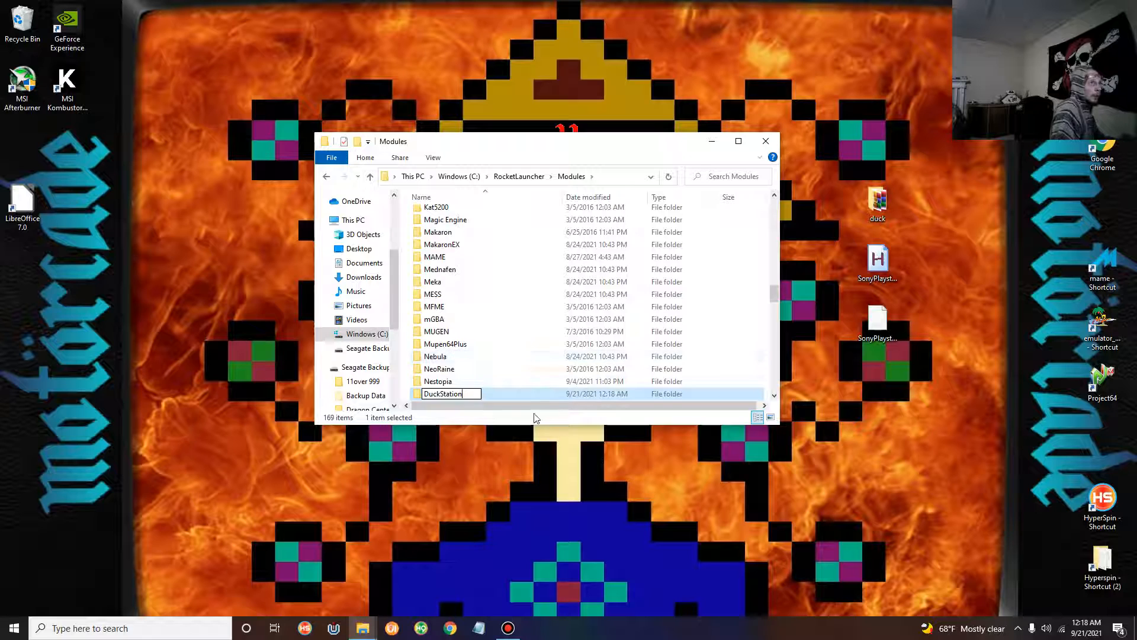
pyautogui.click(539, 394)
pyautogui.click(539, 396)
# Move the SonyPlaystation script and SonyPlaystation.isd from the desktop into the DuckStation module folder
pyautogui.doubleClick(474, 211)
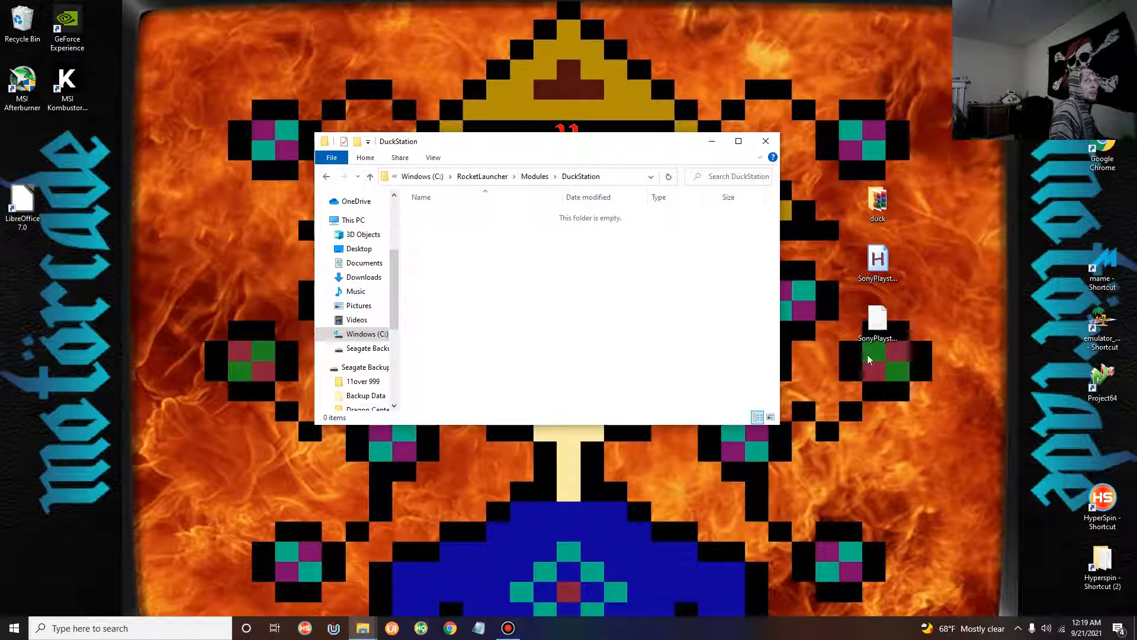
pyautogui.click(877, 323)
pyautogui.moveTo(877, 267); pyautogui.dragTo(545, 247)
# Rename the SonyPlaystation AutoHotkey script in the module folder to "DuckStation"
pyautogui.click(466, 216)
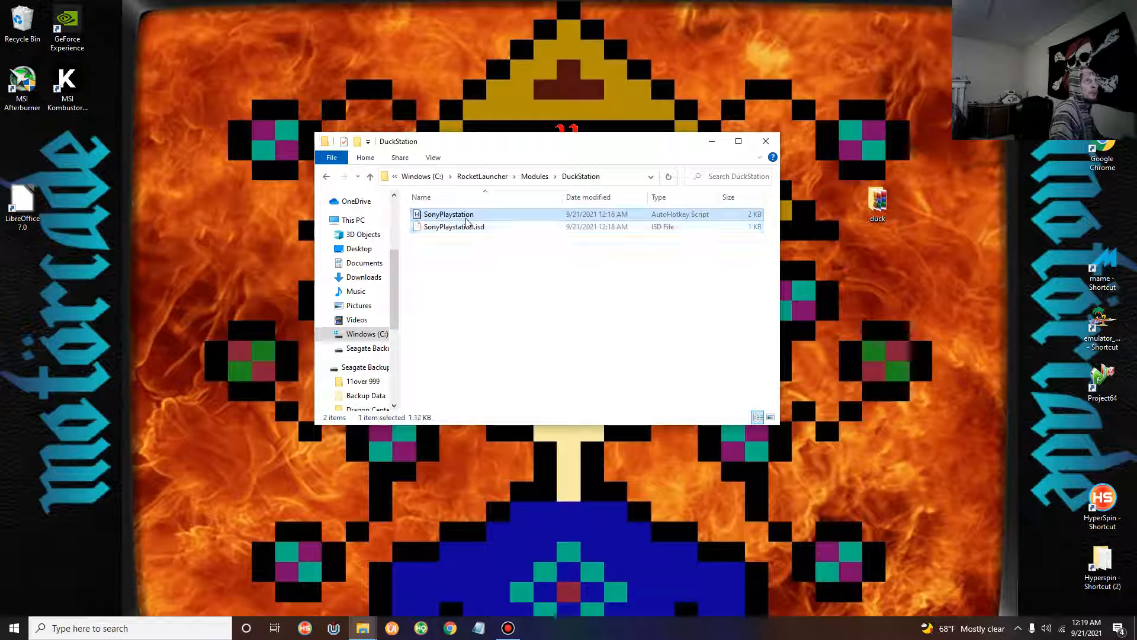
pyautogui.click(469, 216)
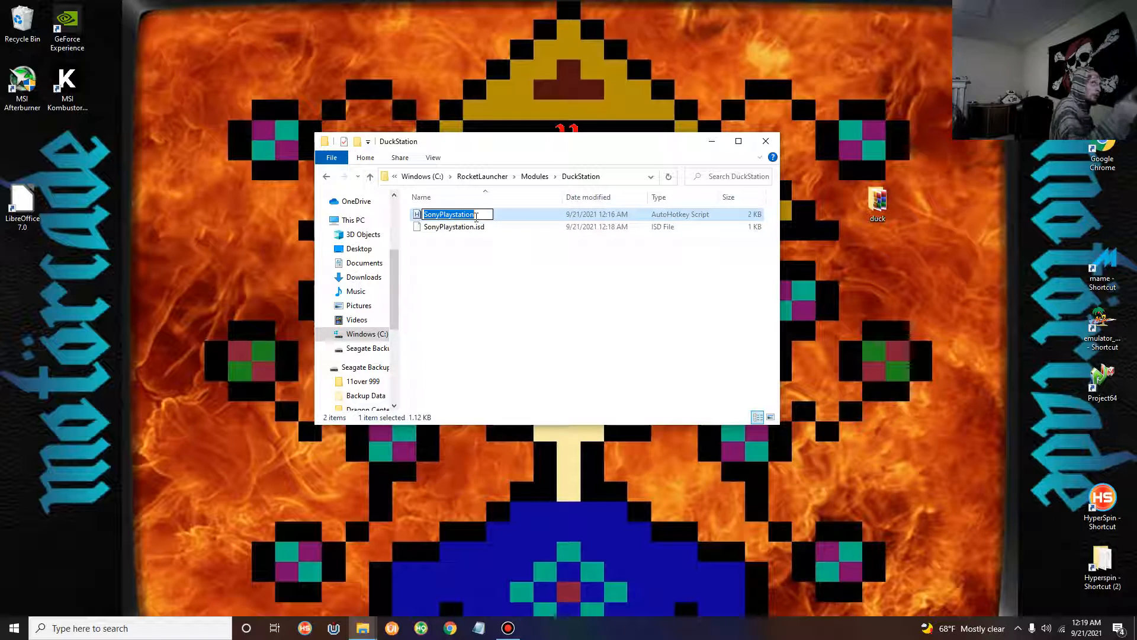
pyautogui.write('DuckS')
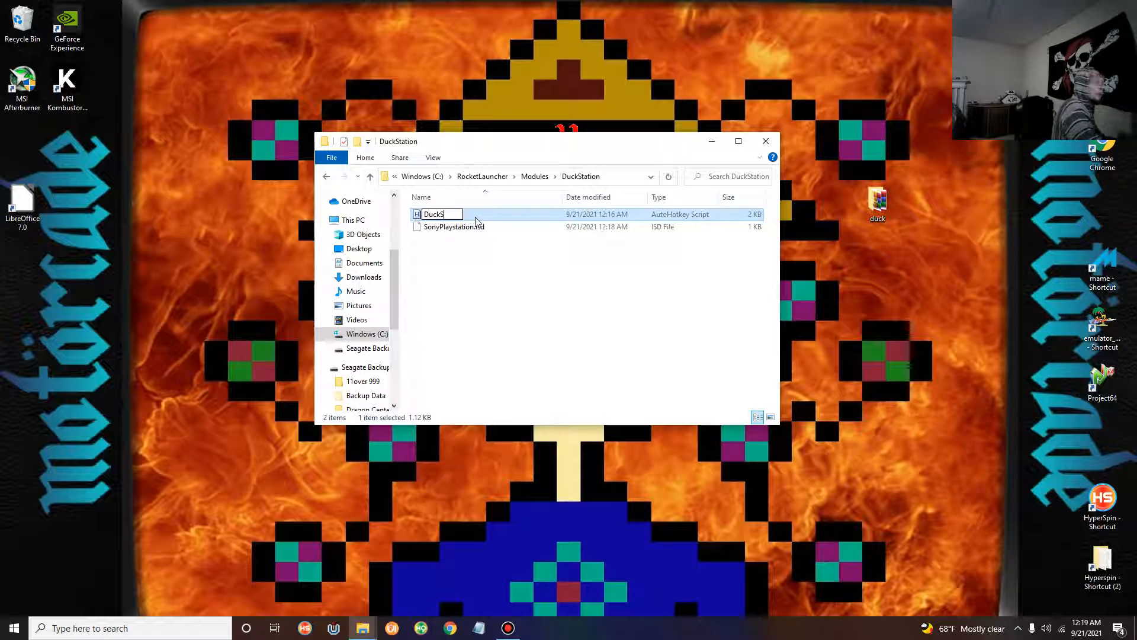
pyautogui.write('tation')
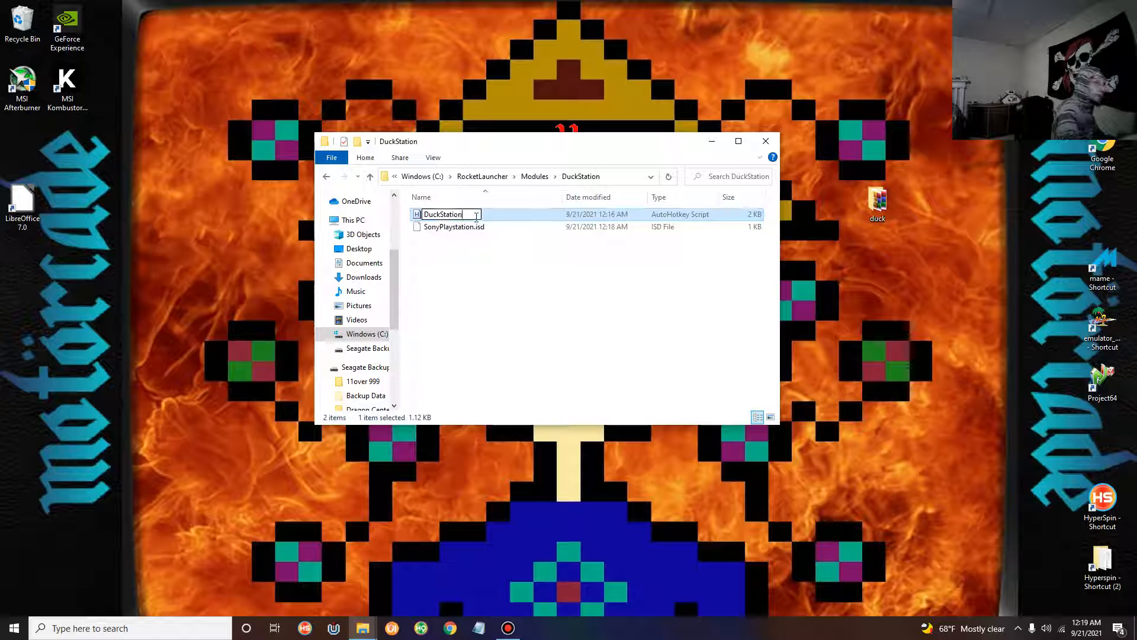
# Rename SonyPlaystation.isd to "DuckStation.isd", keeping its extension, and close the folder window
pyautogui.click(476, 229)
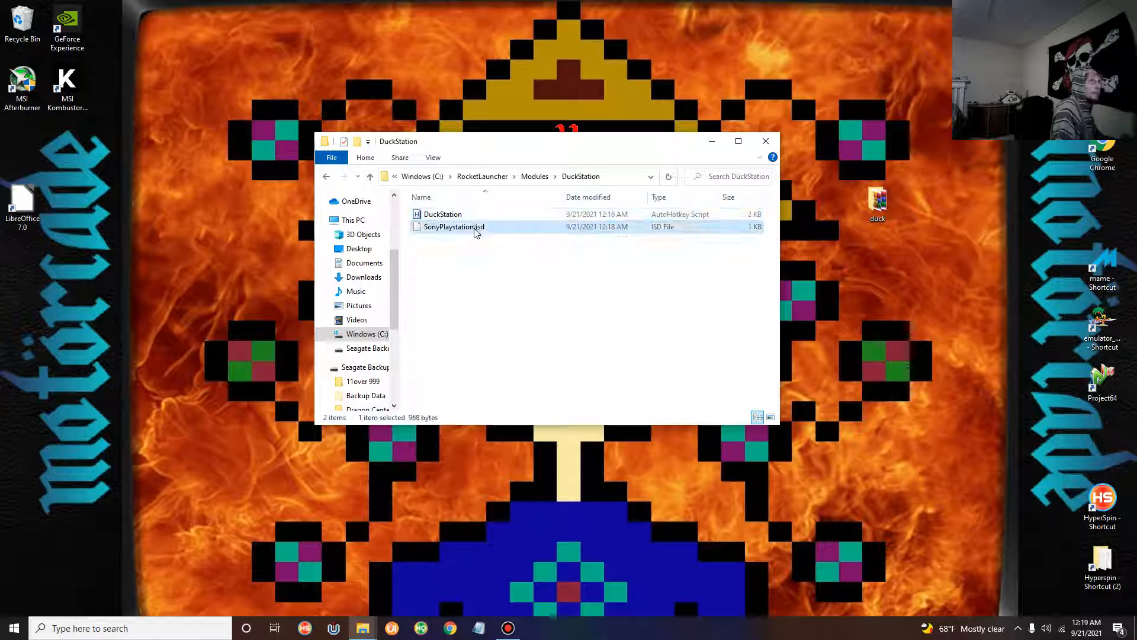
pyautogui.click(476, 230)
pyautogui.click(474, 229)
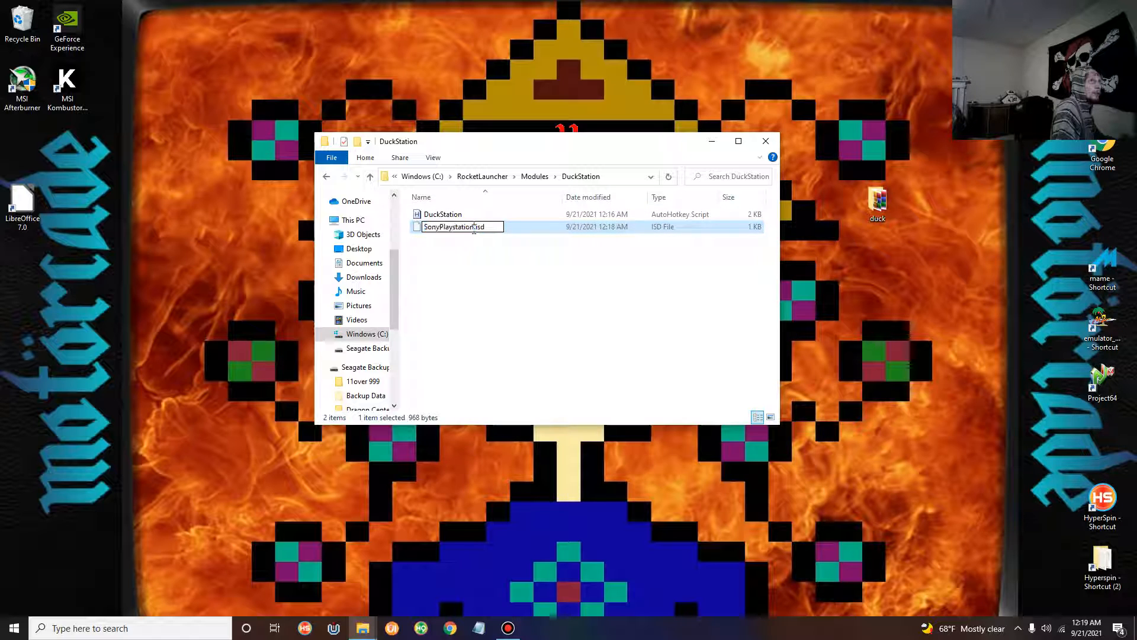
pyautogui.press('BackSpace')
pyautogui.press('BackSpace')
pyautogui.press('BackSpace')
pyautogui.press('BackSpace')
pyautogui.press('BackSpace')
pyautogui.press('BackSpace')
pyautogui.press('BackSpace')
pyautogui.press('BackSpace')
pyautogui.press('BackSpace')
pyautogui.press('BackSpace')
pyautogui.press('BackSpace')
pyautogui.press('BackSpace')
pyautogui.press('BackSpace')
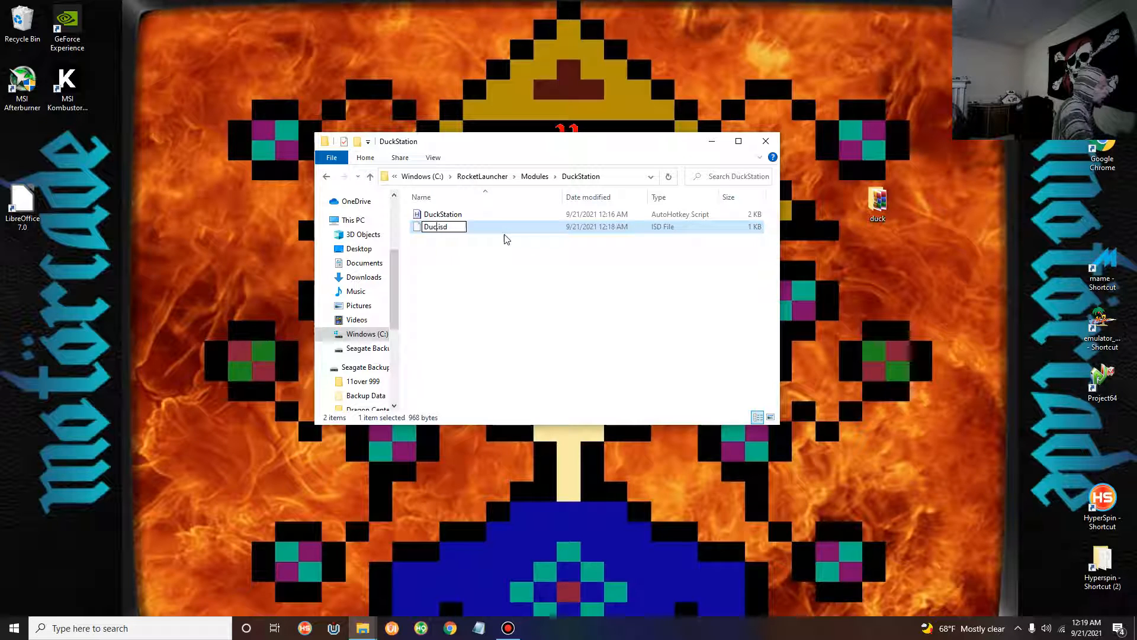
pyautogui.write('DuckStation')
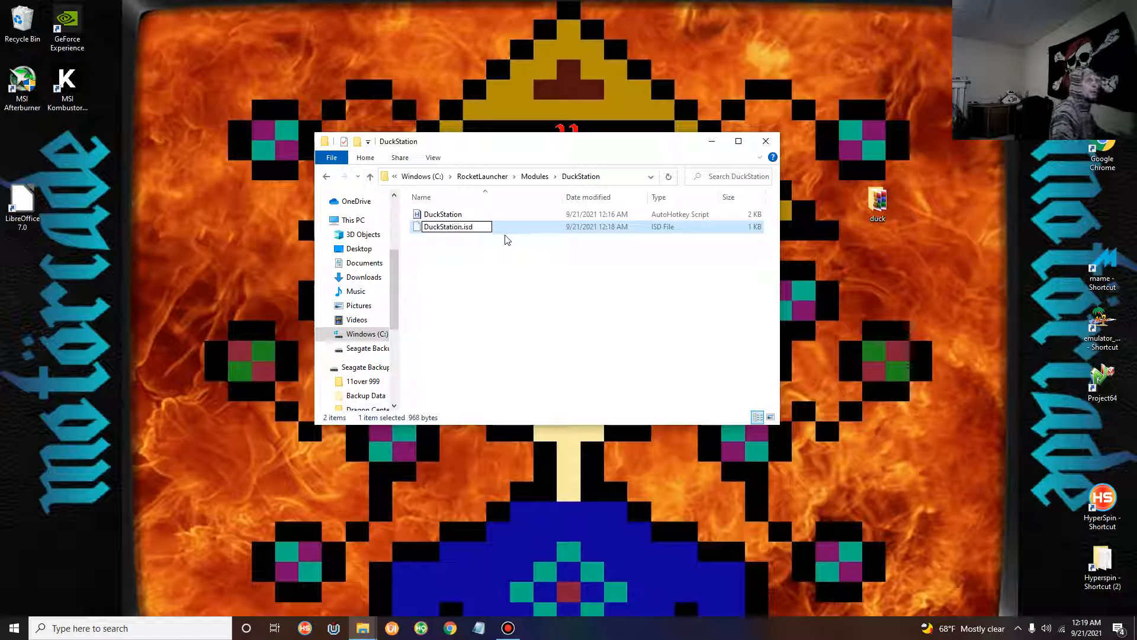
pyautogui.press('Return')
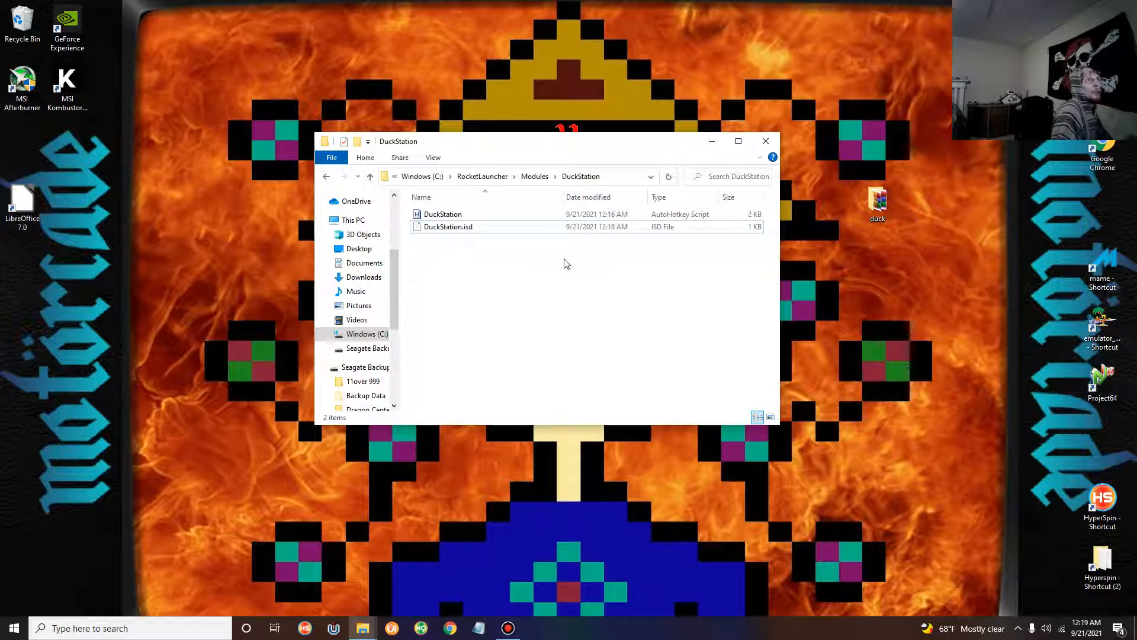
pyautogui.press('BackSpace')
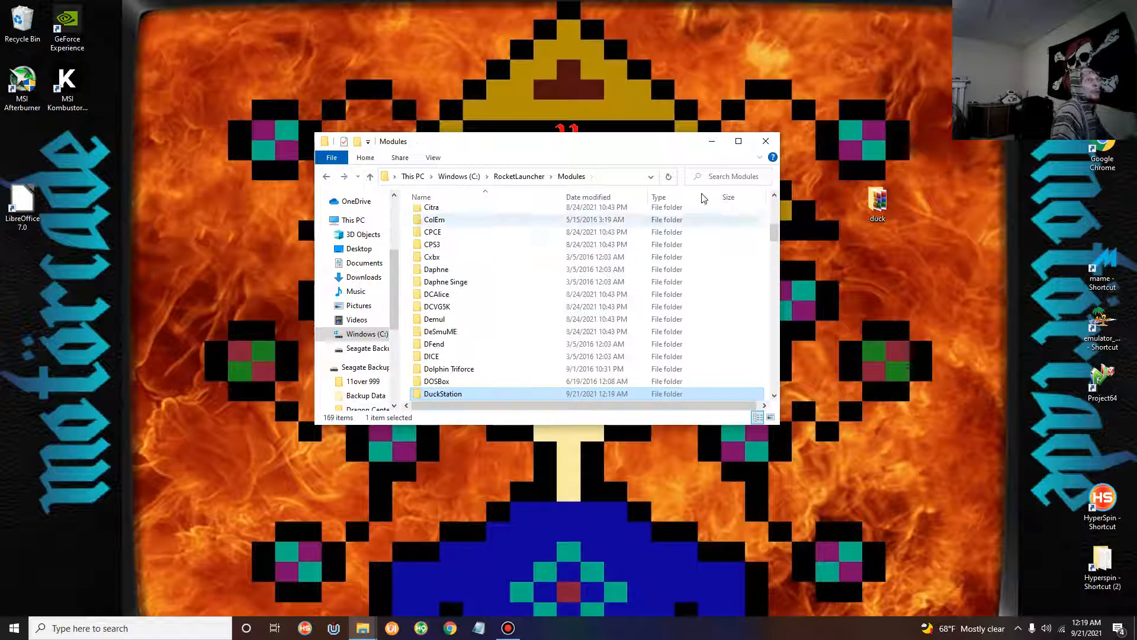
pyautogui.click(766, 141)
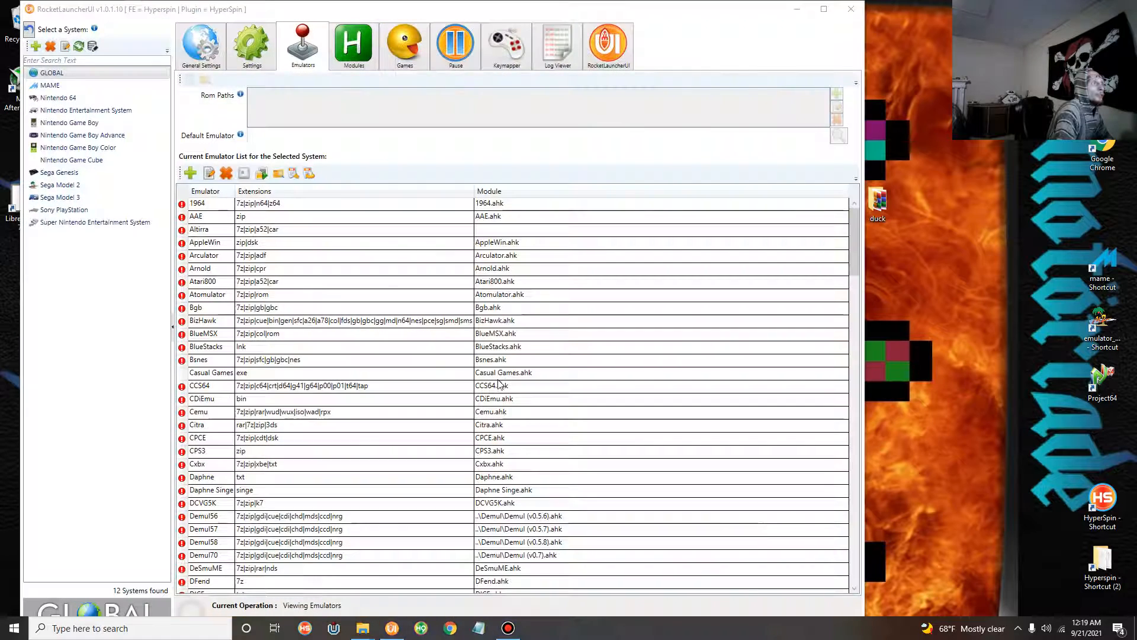
# In RocketLauncherUI, add a new emulator to the Global system's emulator list and name it "Sony Playstation"
pyautogui.click(96, 74)
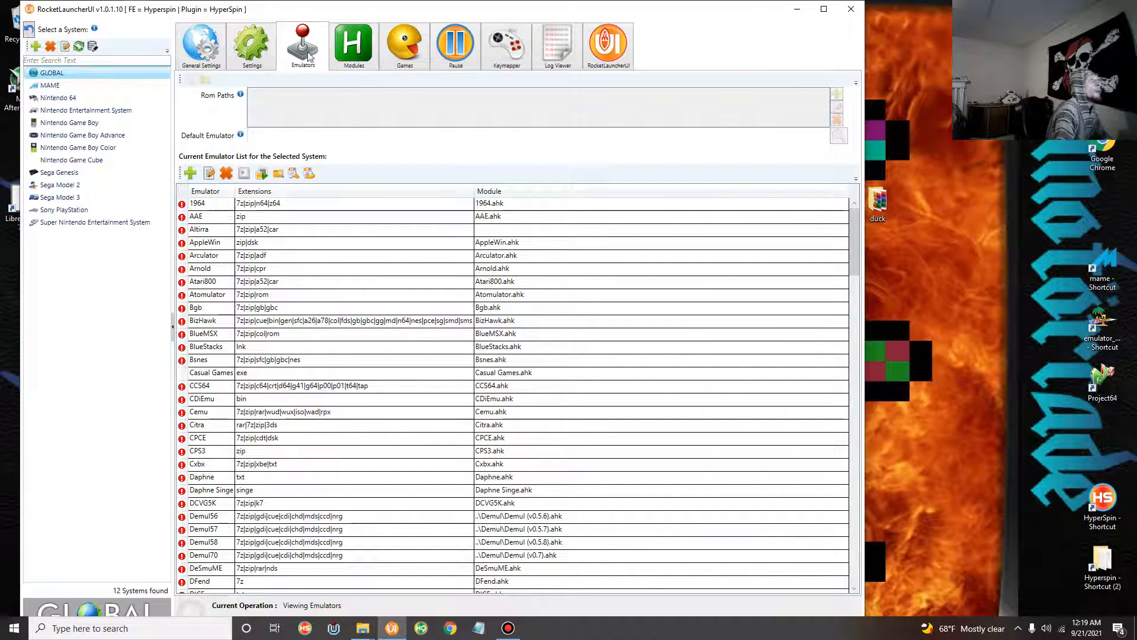
pyautogui.scroll(-4, 240, 343)
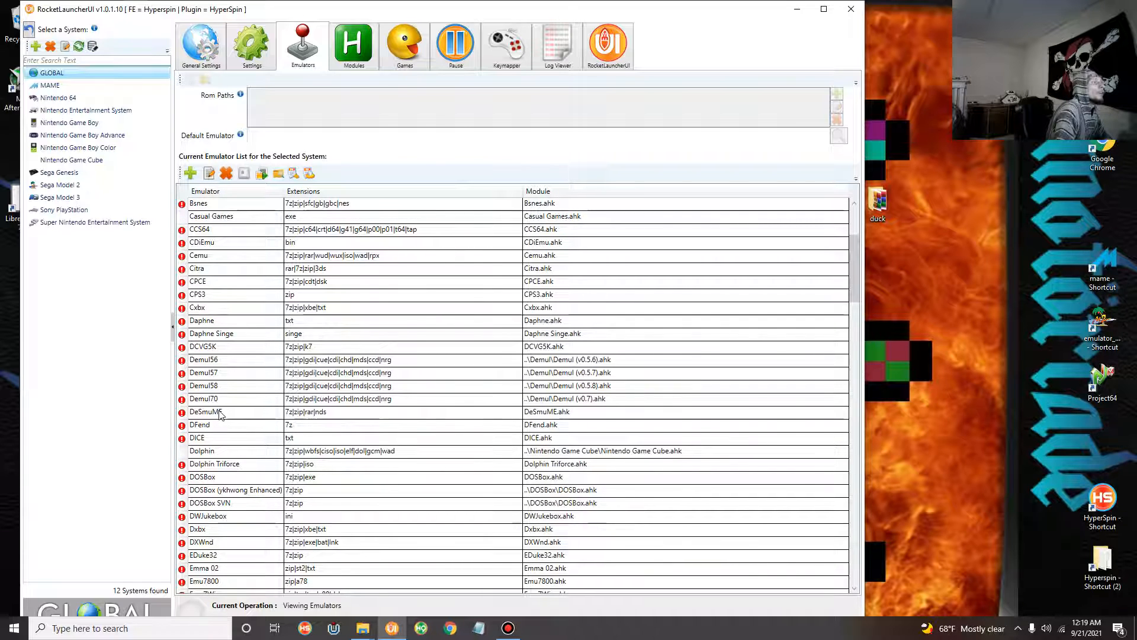
pyautogui.scroll(-2, 268, 255)
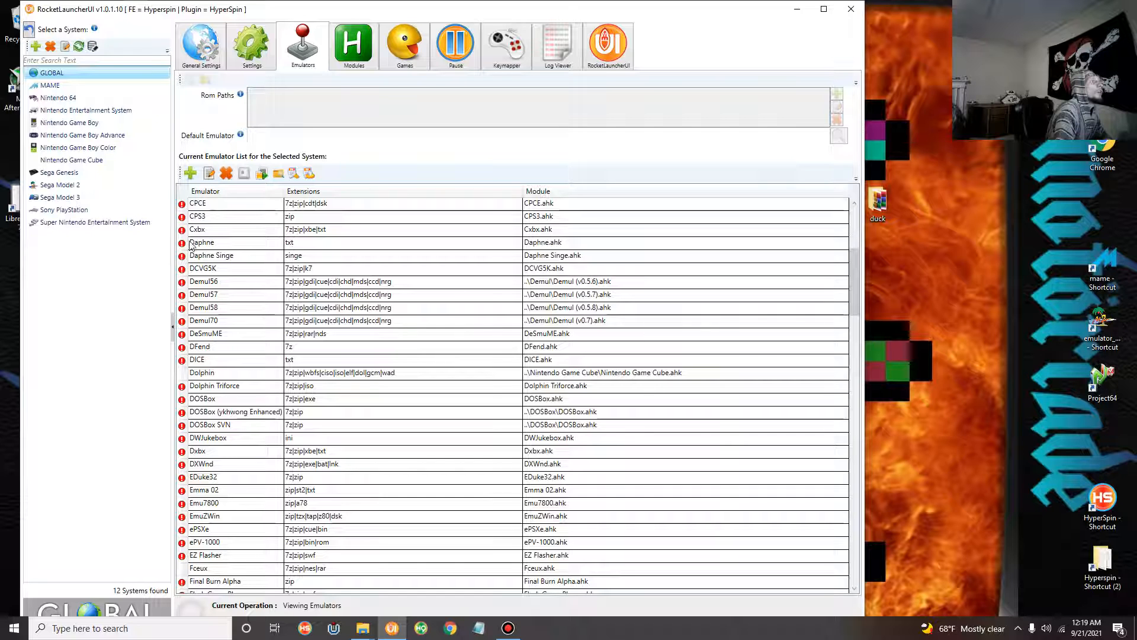
pyautogui.click(190, 173)
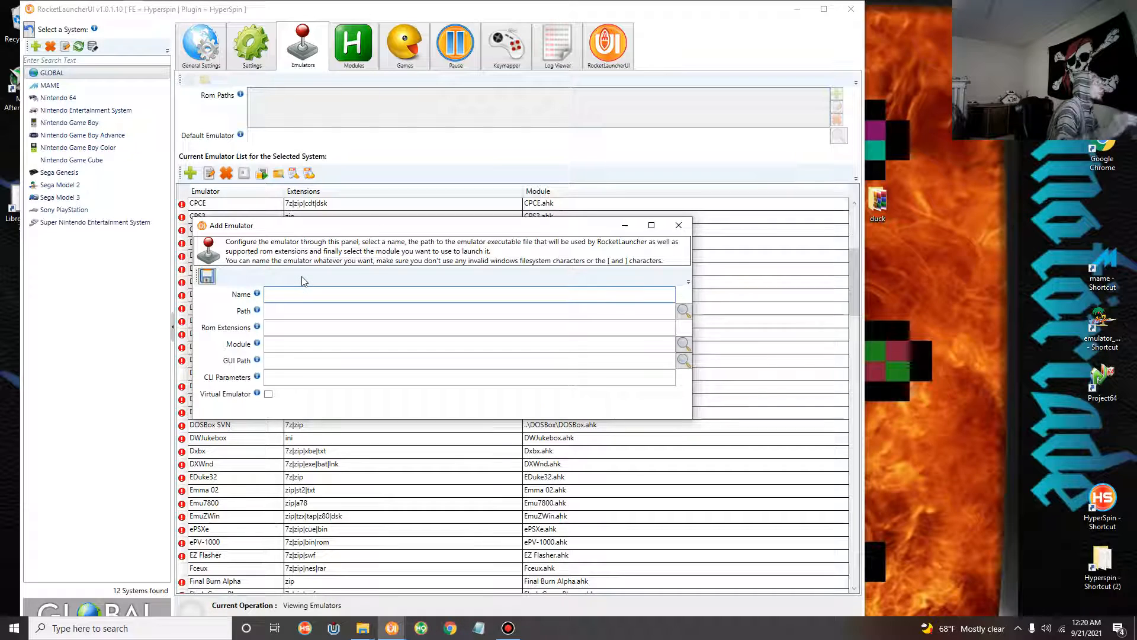
pyautogui.write('Sony Playstation')
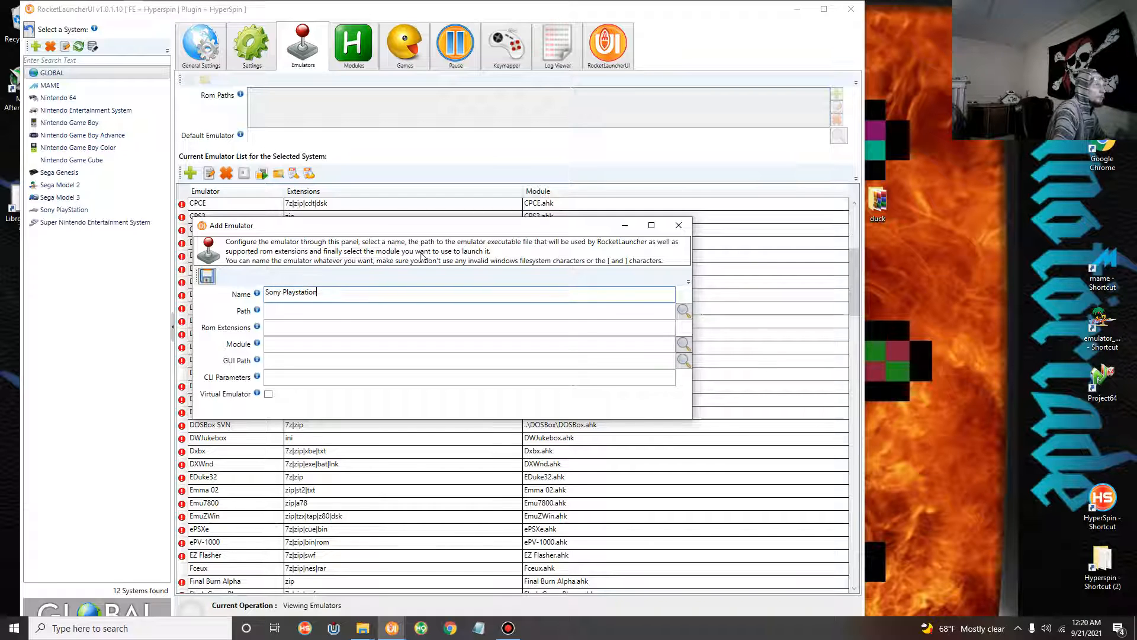
# Set the new emulator's path to duckstation-qt-x64-ReleaseLTCG in C:\Hyperspin\Emulators\Sony Playstation
pyautogui.click(683, 310)
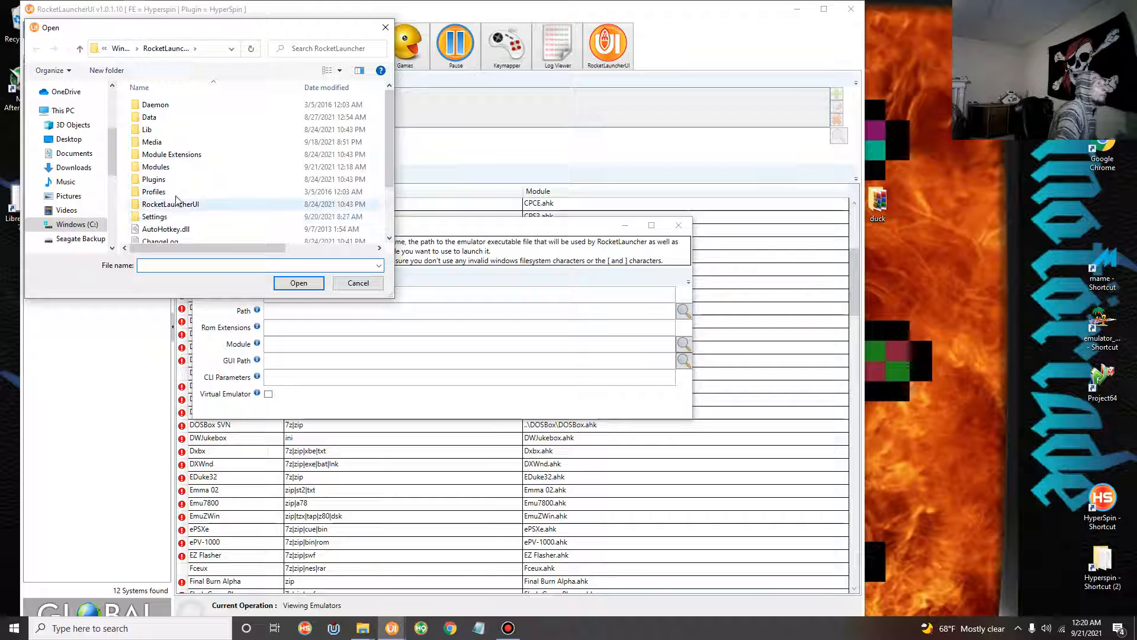
pyautogui.click(99, 225)
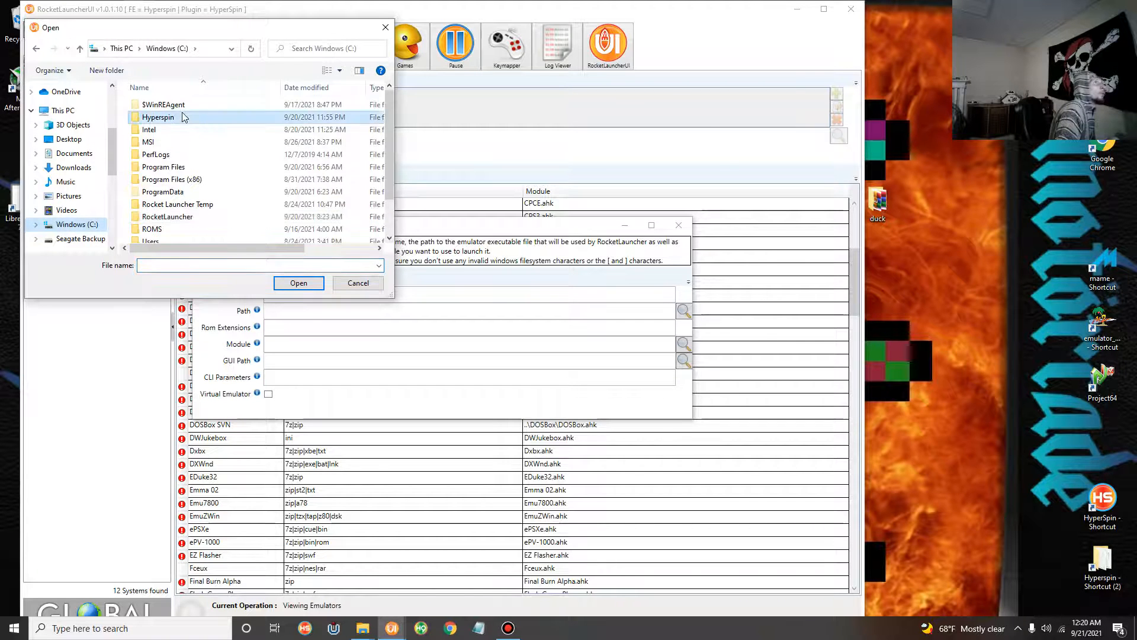
pyautogui.doubleClick(219, 117)
pyautogui.doubleClick(158, 130)
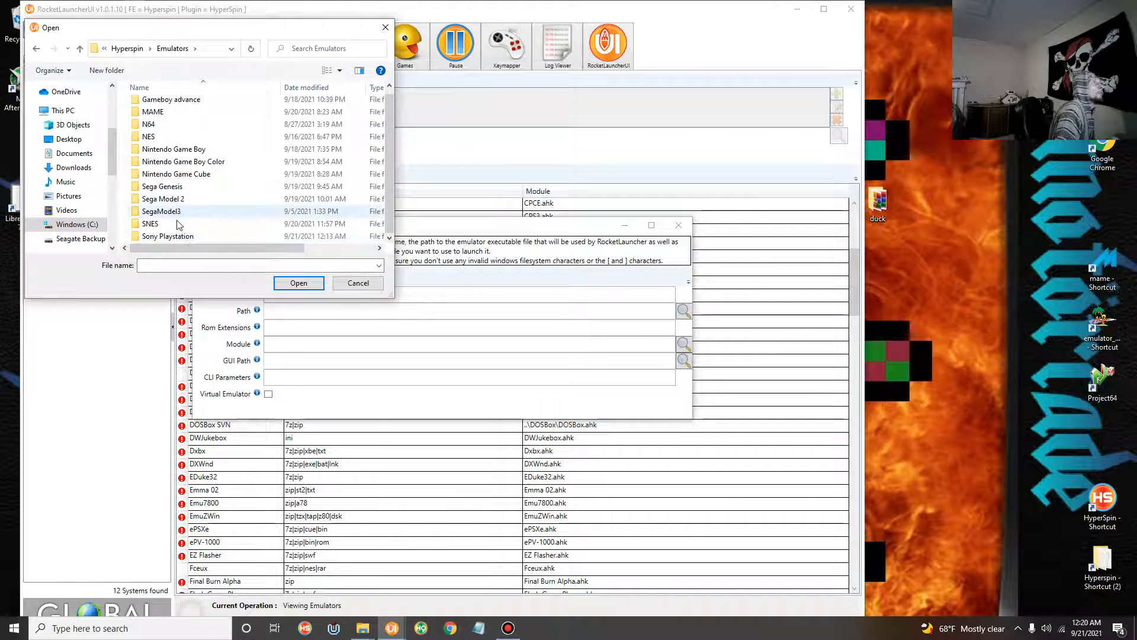
pyautogui.doubleClick(181, 236)
pyautogui.click(189, 203)
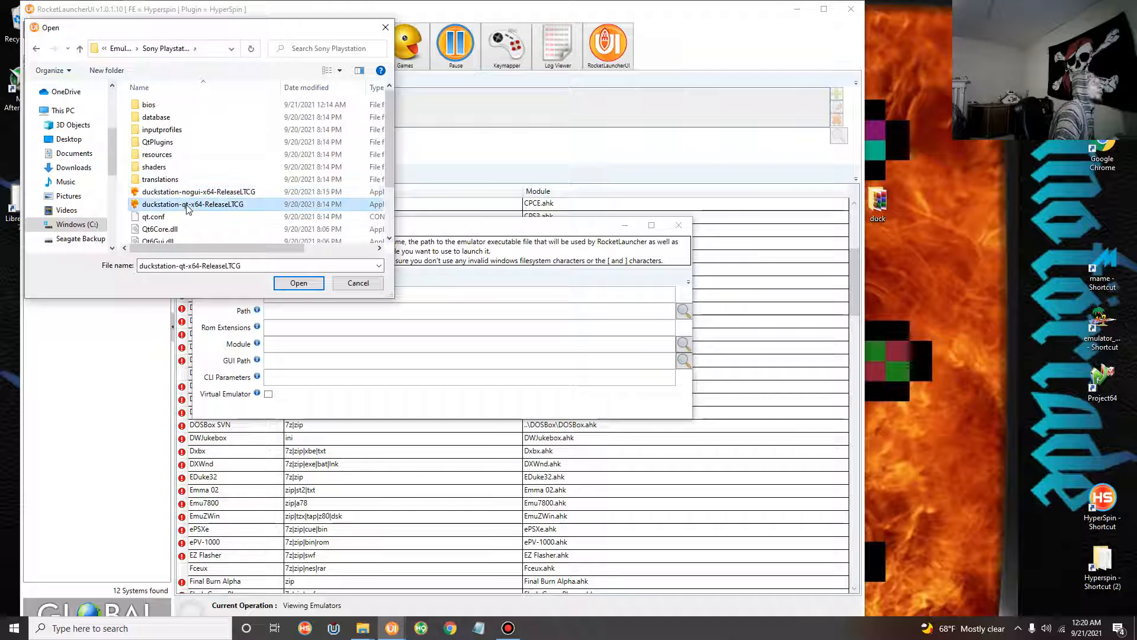
pyautogui.click(296, 282)
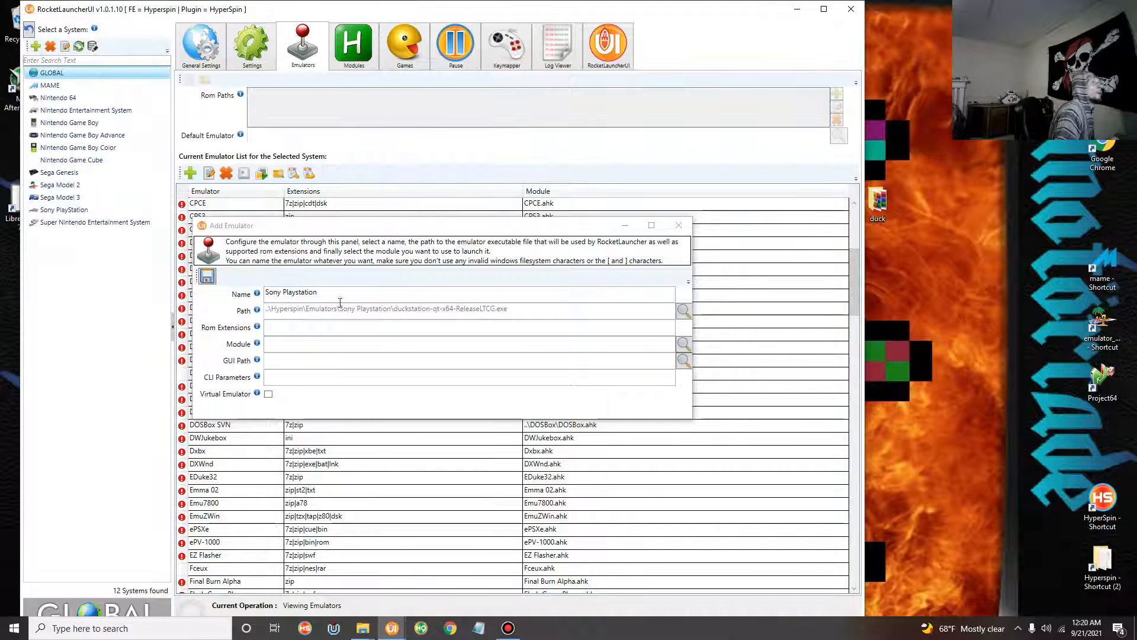
# Give the new Global emulator the ROM extensions bin|cue|iso and the DuckStation.ahk module, and save it
pyautogui.click(440, 327)
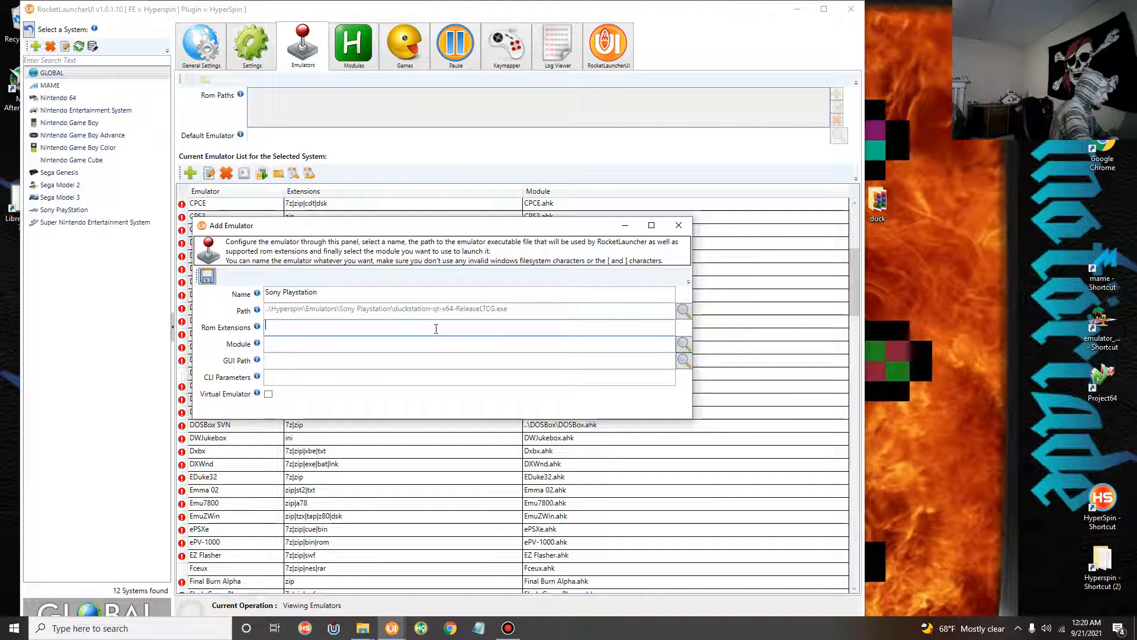
pyautogui.write('bin|cue|iso')
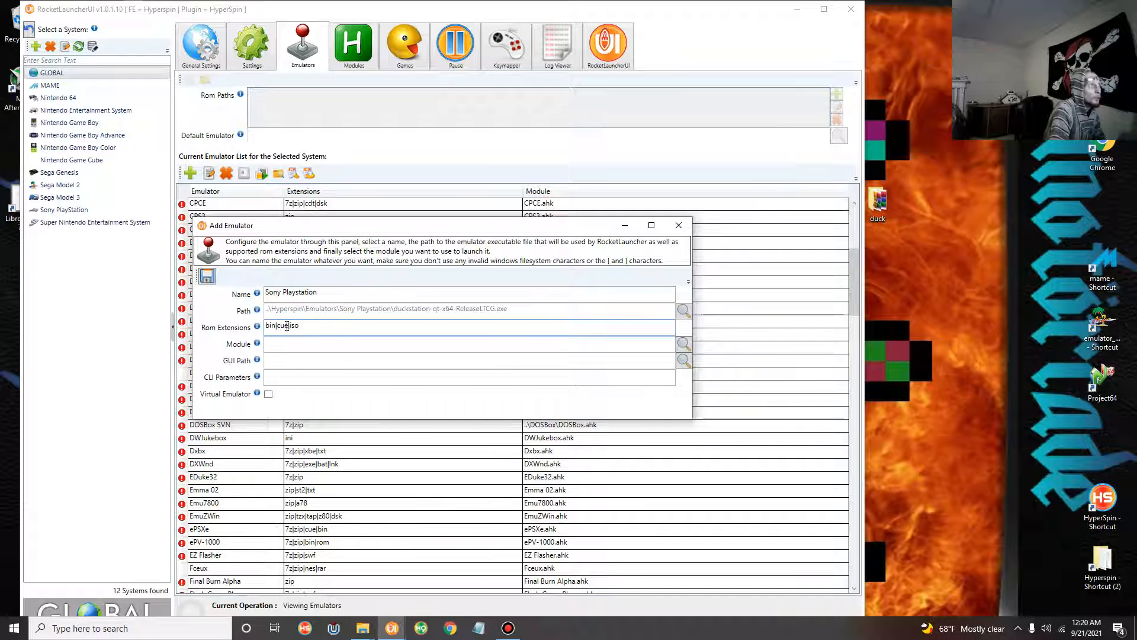
pyautogui.click(685, 345)
pyautogui.scroll(-1, 266, 372)
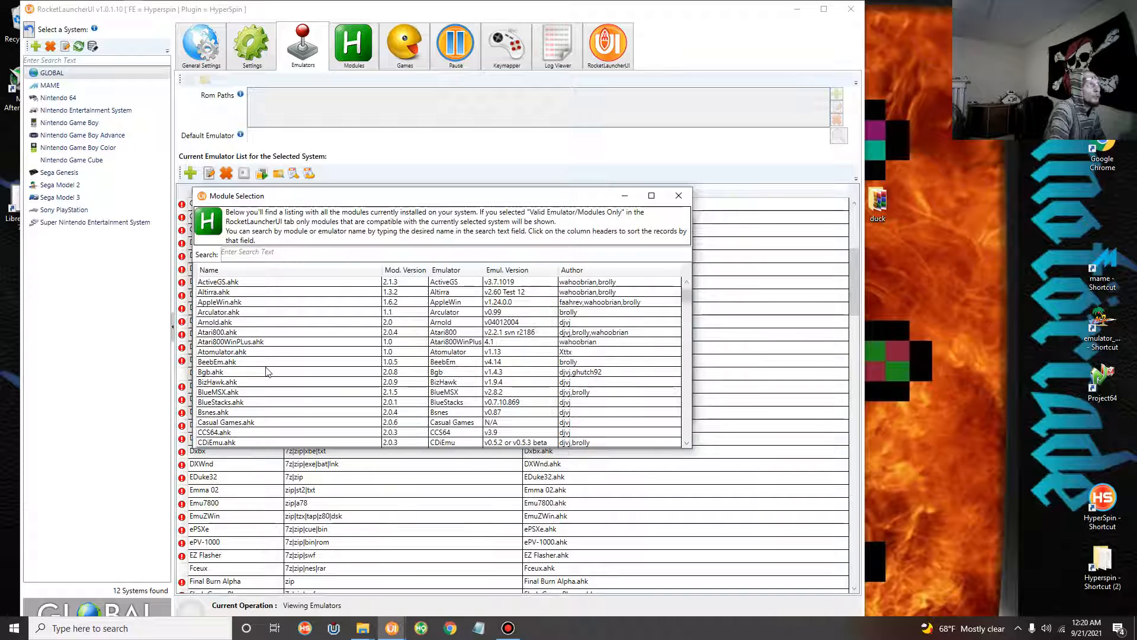
pyautogui.click(289, 253)
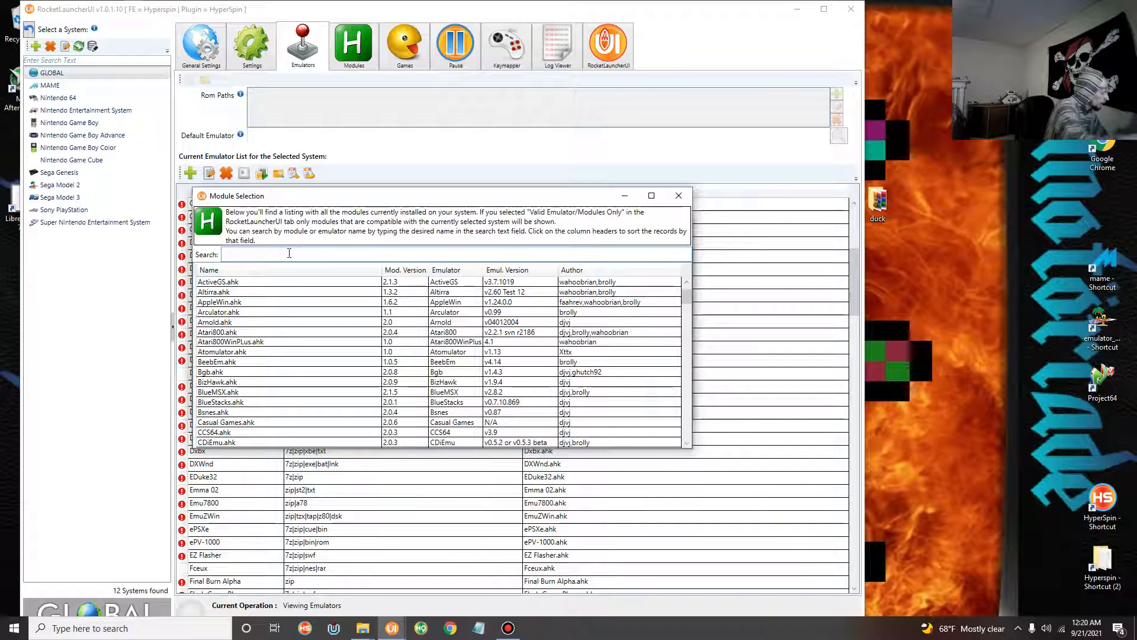
pyautogui.write('duck')
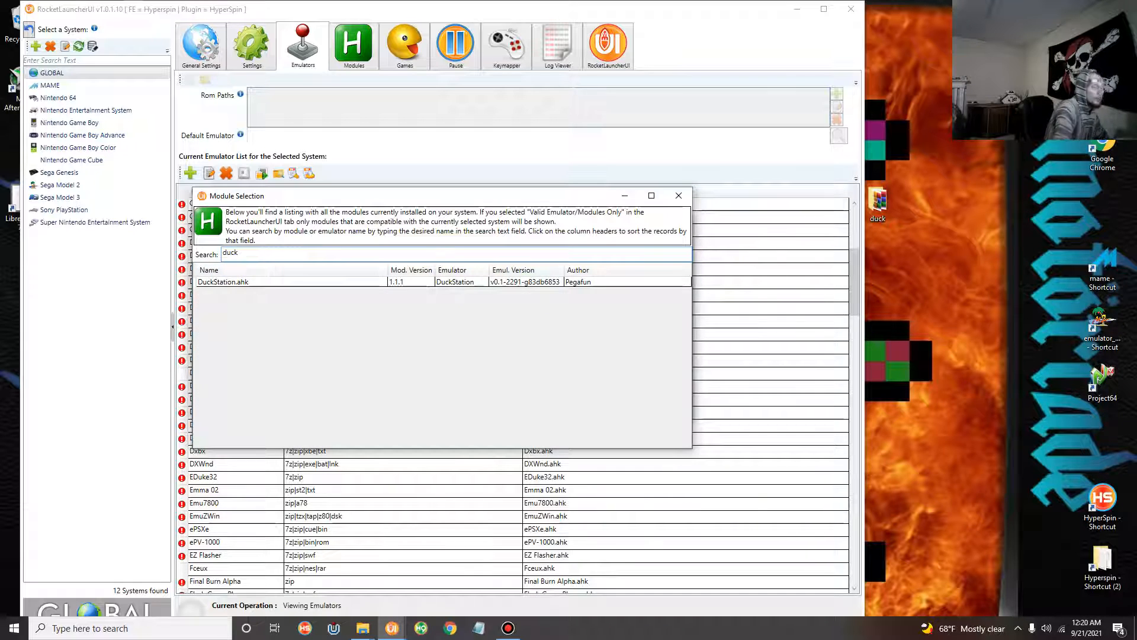
pyautogui.doubleClick(309, 283)
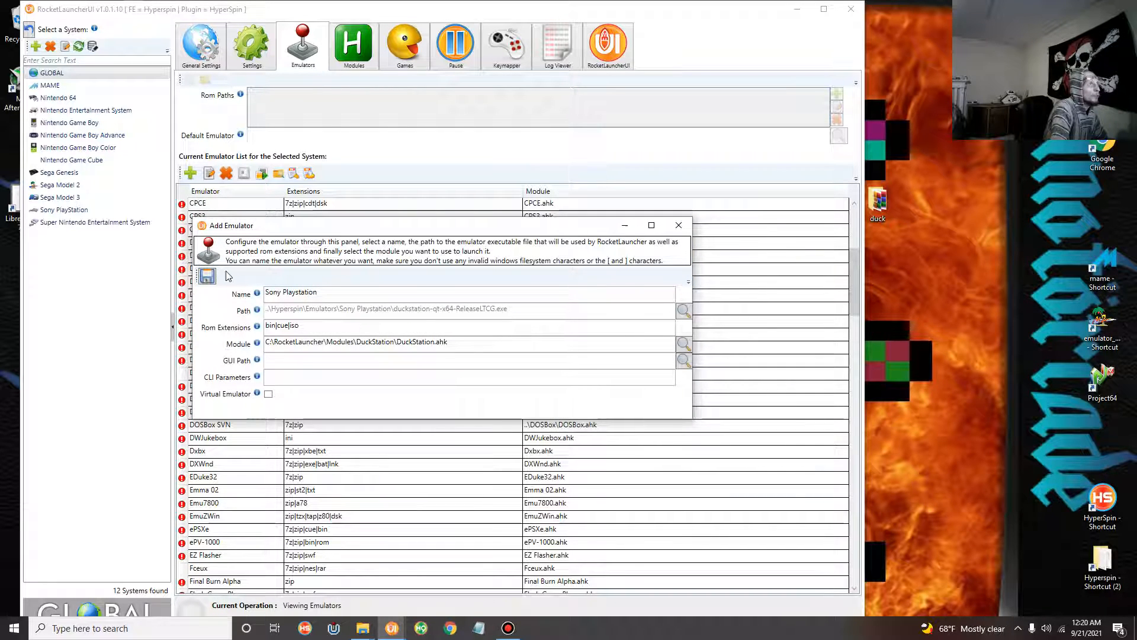
pyautogui.click(208, 276)
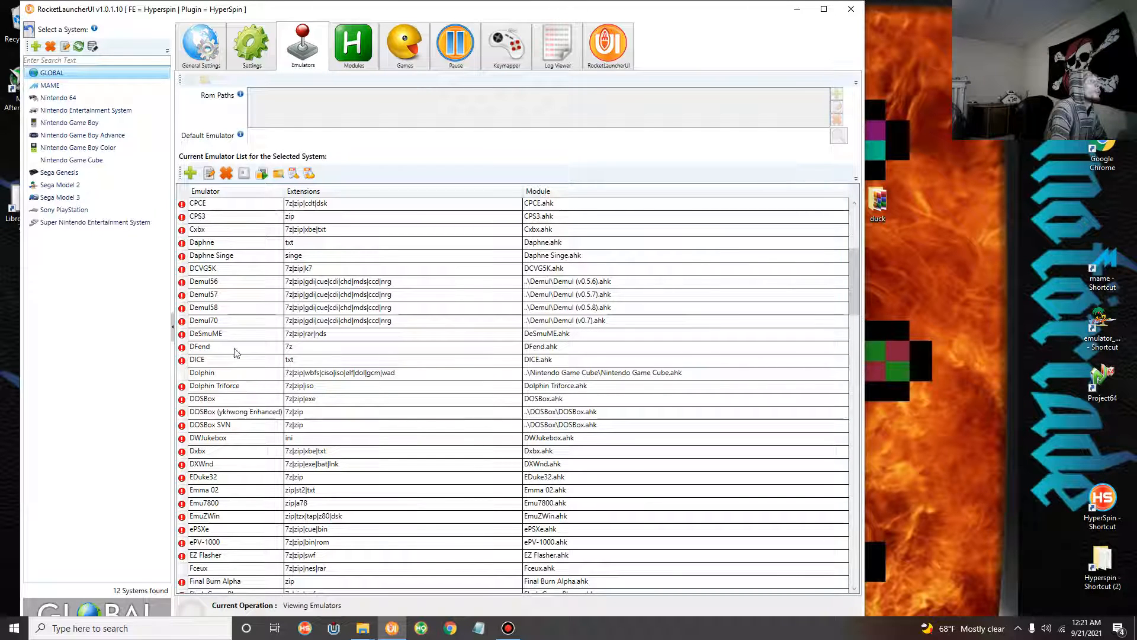
# Set the Sony PlayStation system's default emulator to Sony Playstation [Global]
pyautogui.scroll(4, 256, 389)
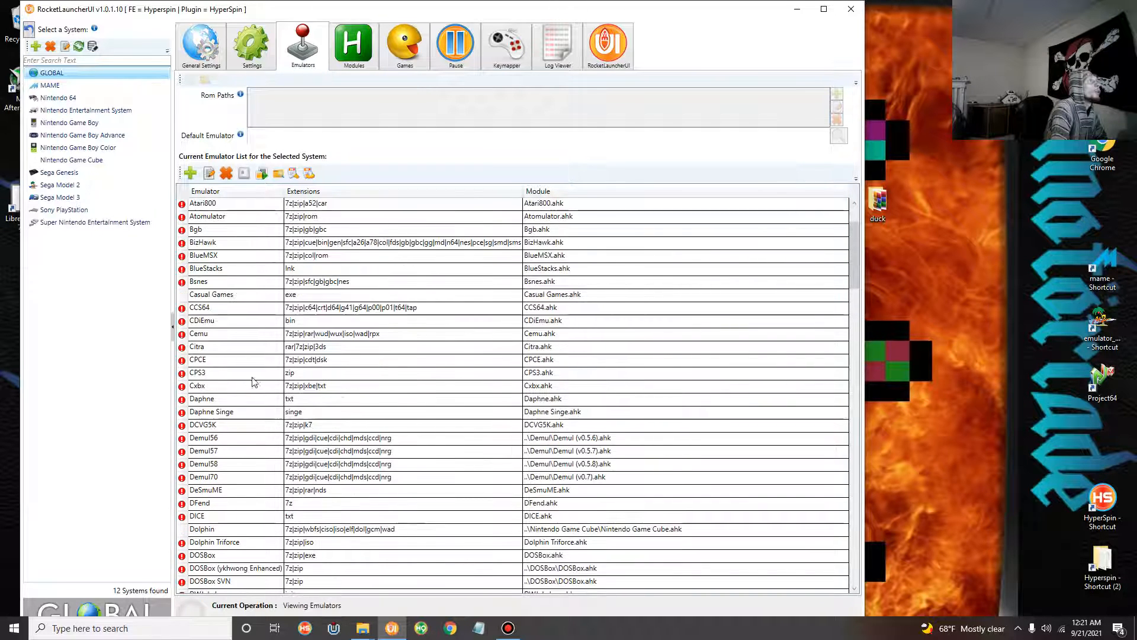
pyautogui.click(117, 212)
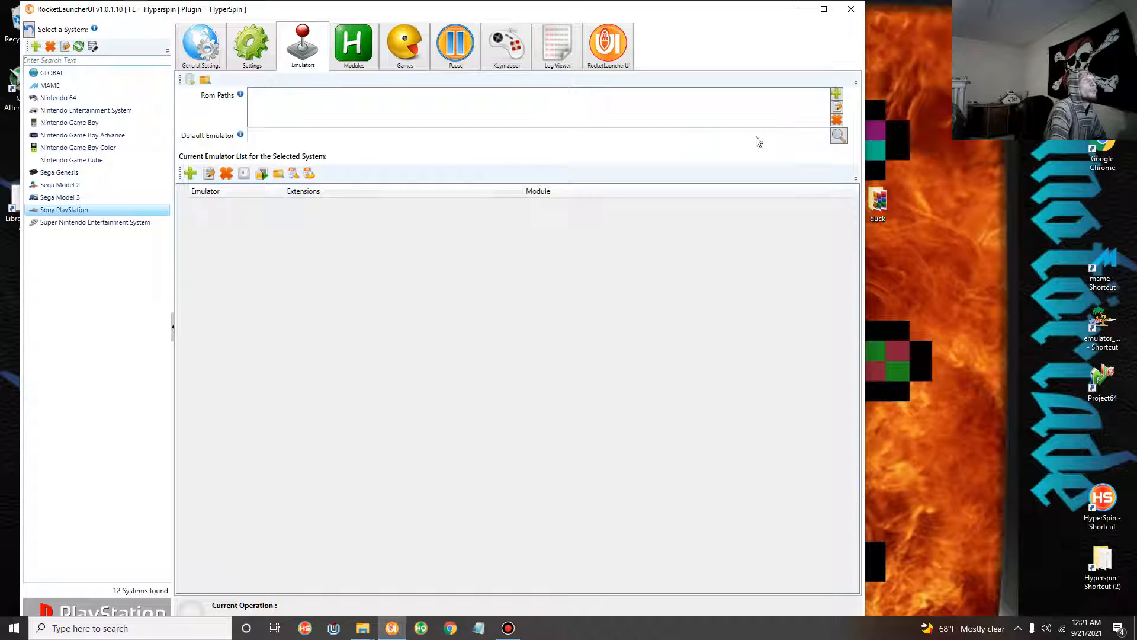
pyautogui.click(838, 136)
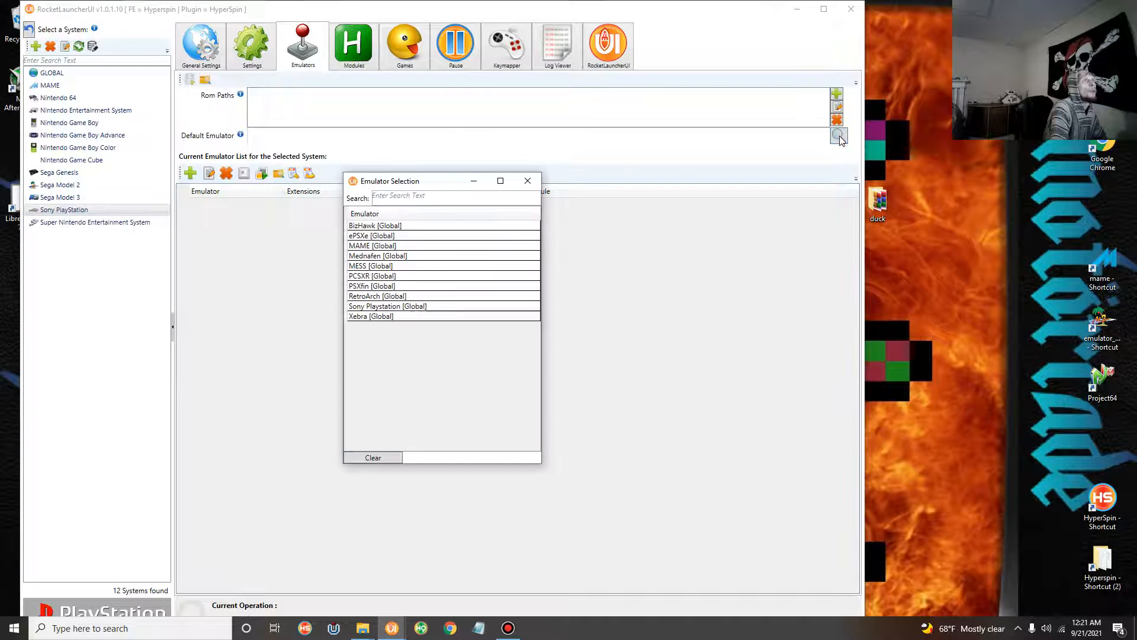
pyautogui.click(429, 307)
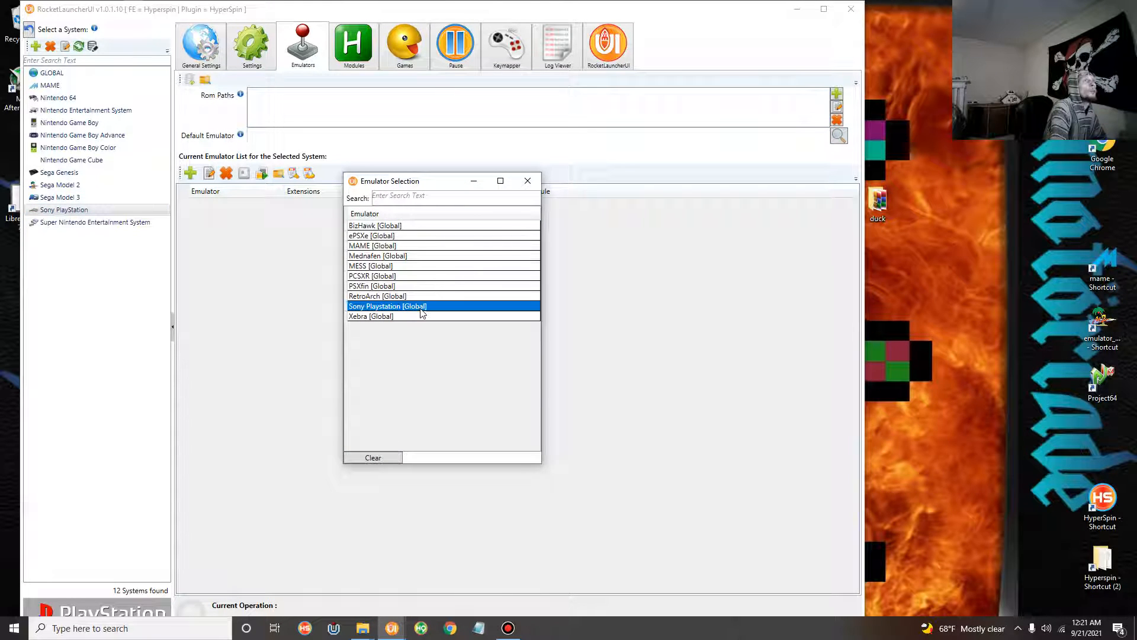
pyautogui.click(430, 308)
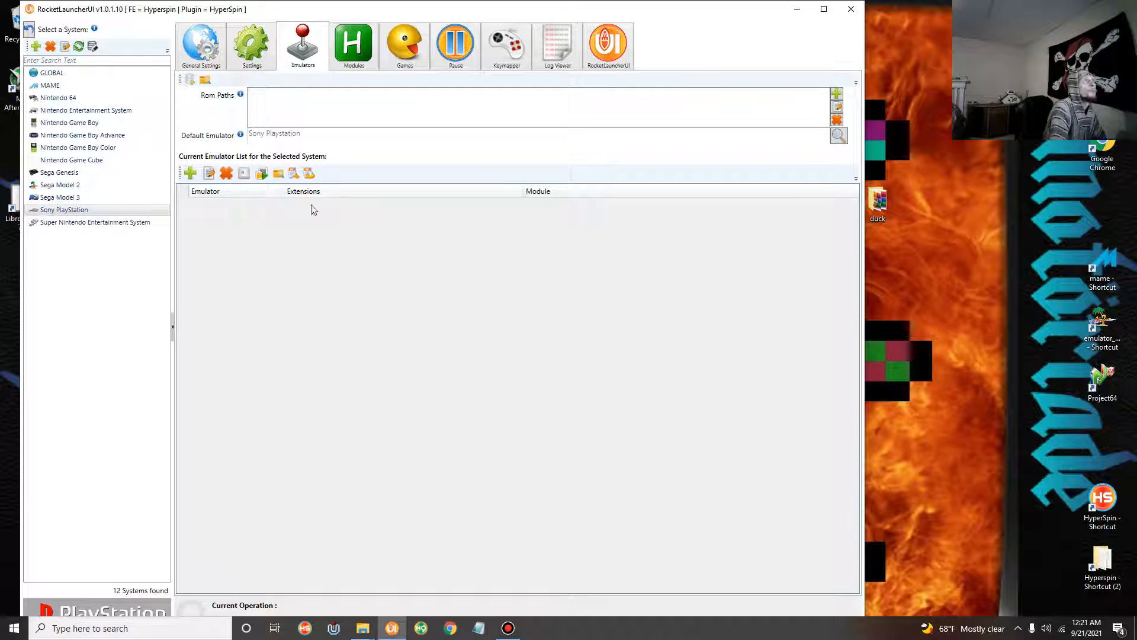
# Add a new emulator to the Sony PlayStation system's own emulator list and name it "Sony Playstation"
pyautogui.click(190, 173)
pyautogui.click(285, 288)
pyautogui.write('Sony Playstation')
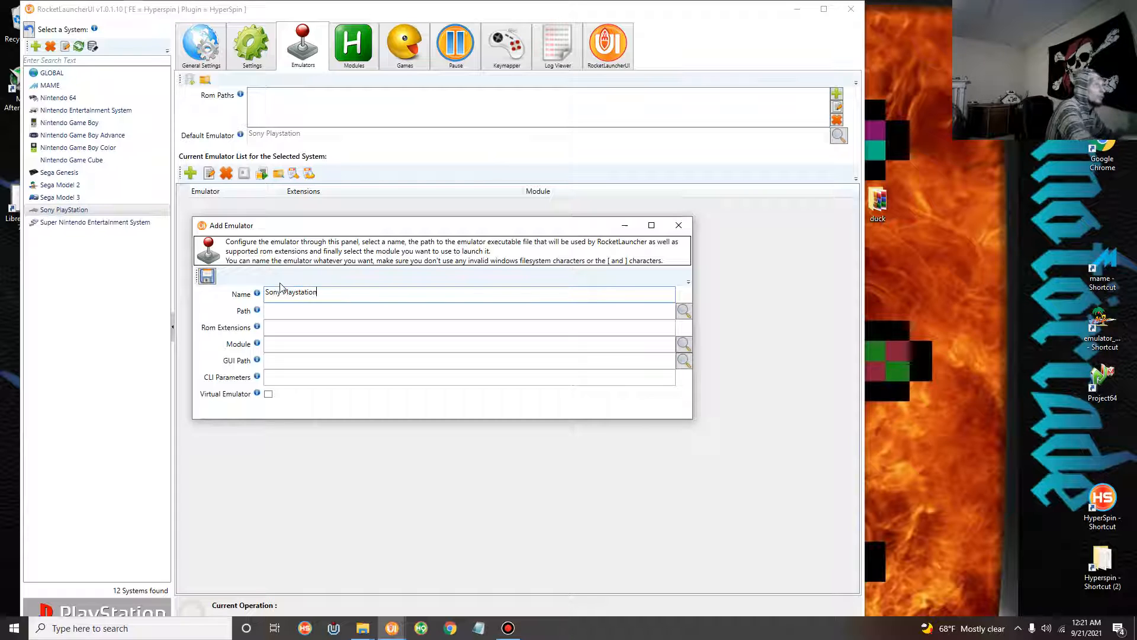
# Set this emulator's path to duckstation-qt-x64-ReleaseLTCG in C:\Hyperspin\Emulators\Sony Playstation
pyautogui.click(683, 313)
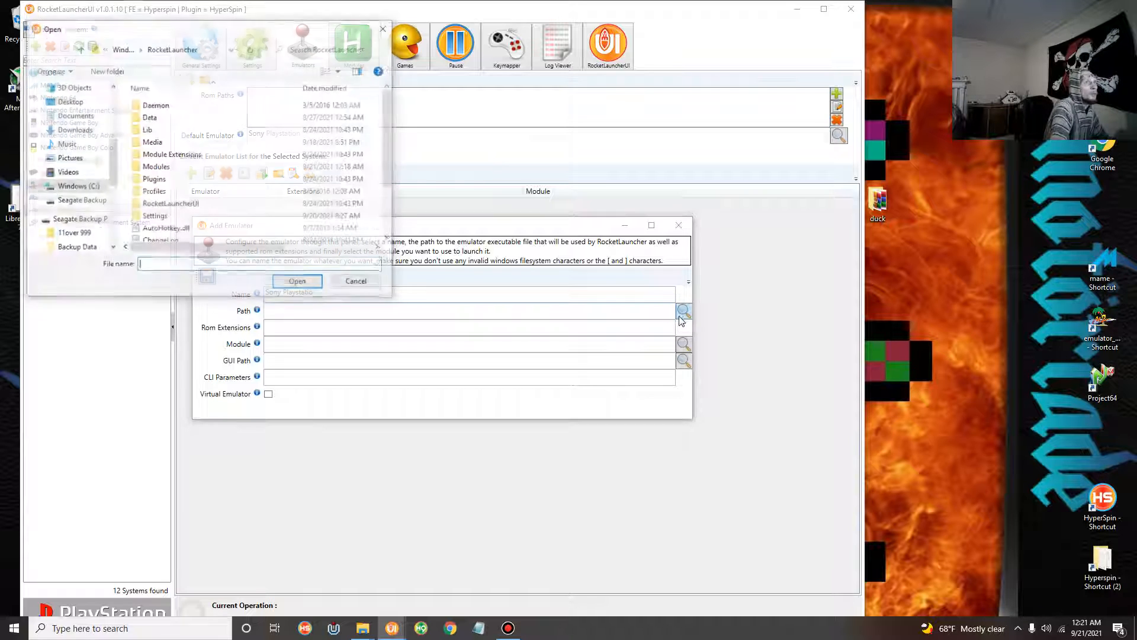
pyautogui.click(95, 187)
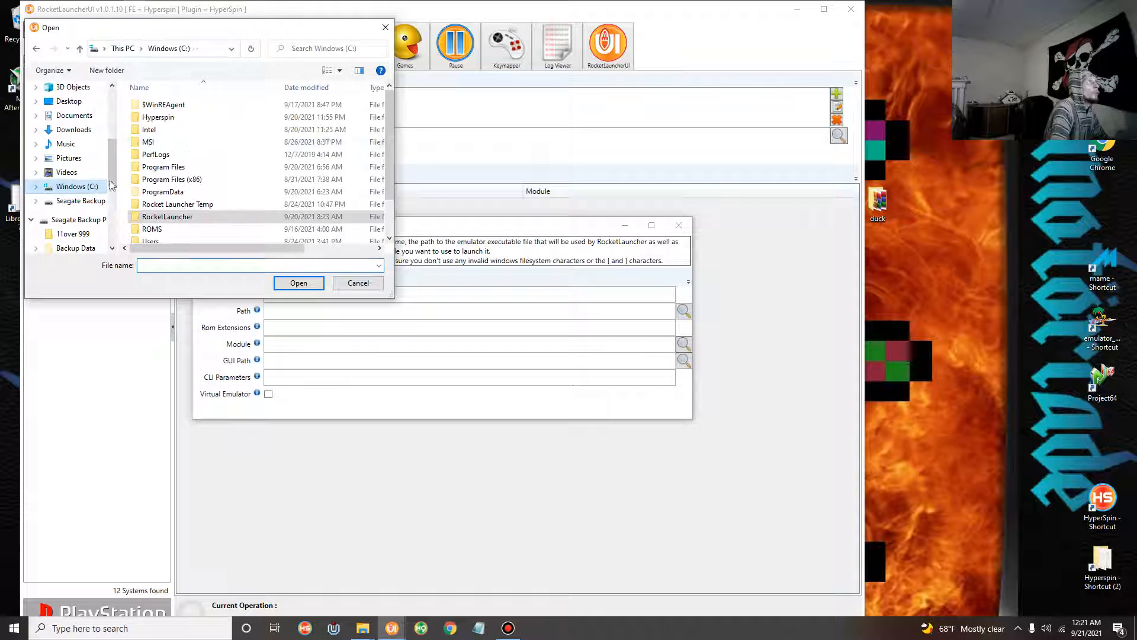
pyautogui.doubleClick(158, 118)
pyautogui.doubleClick(169, 130)
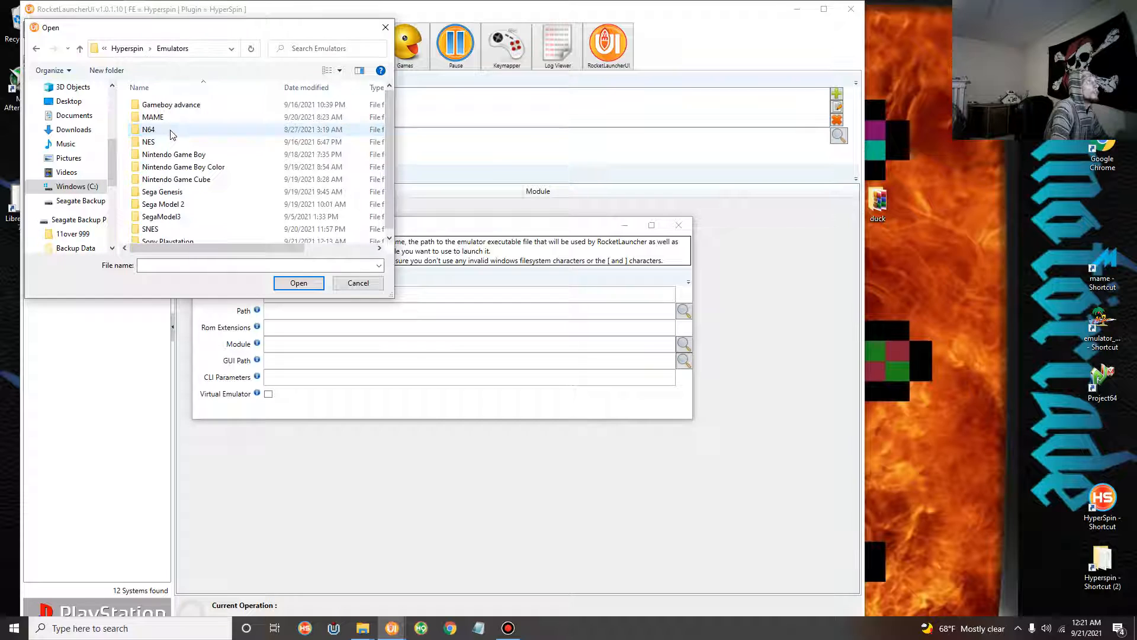
pyautogui.scroll(-2, 187, 184)
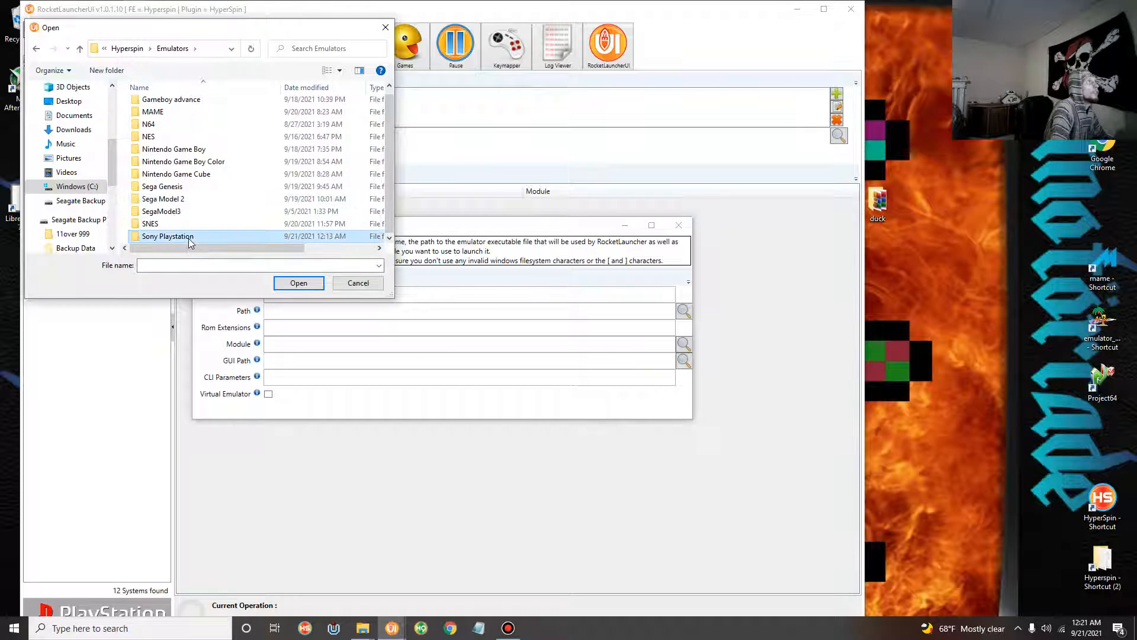
pyautogui.doubleClick(189, 237)
pyautogui.click(202, 204)
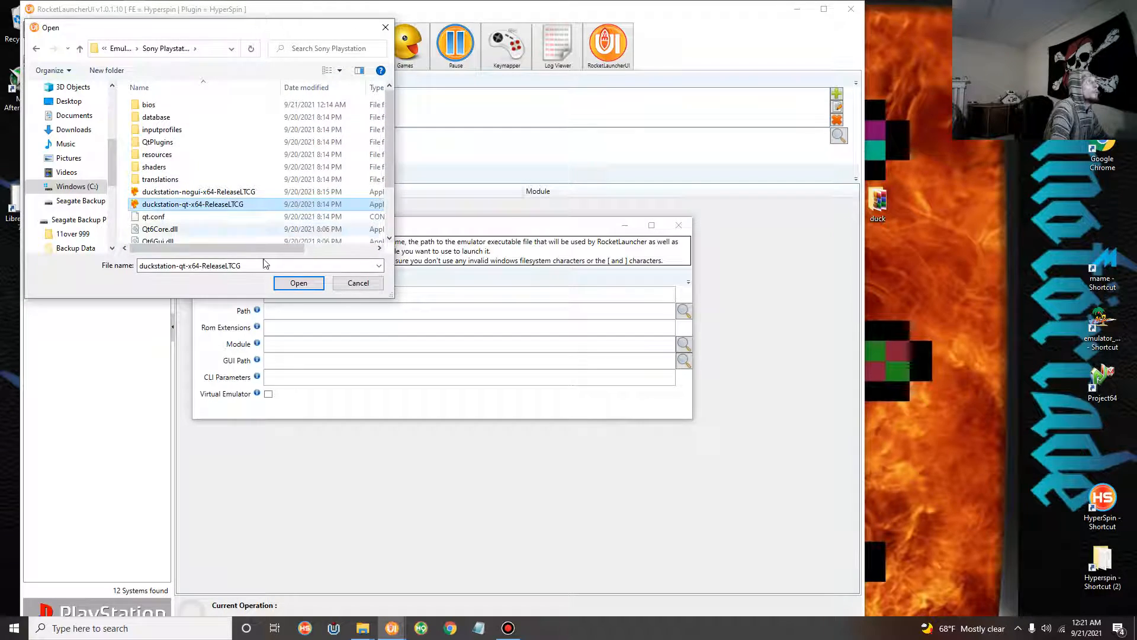
pyautogui.click(290, 282)
# Enter bin|cue|iso in lowercase as the ROM extensions of the Sony PlayStation system's emulator
pyautogui.click(624, 324)
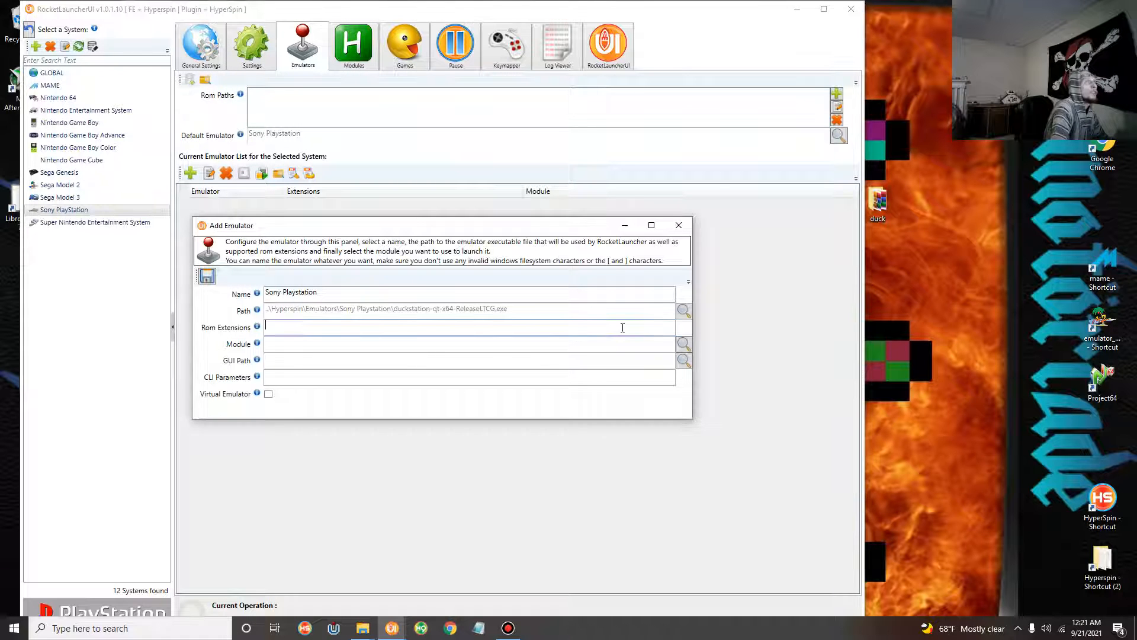
pyautogui.write('Bin')
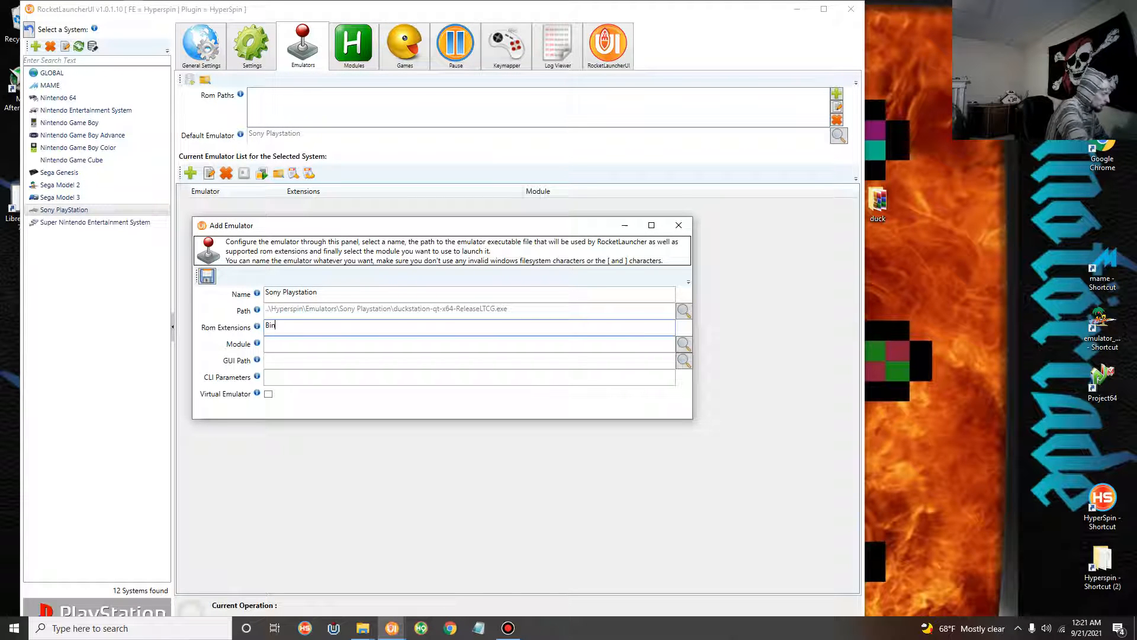
pyautogui.write('|cue|iso')
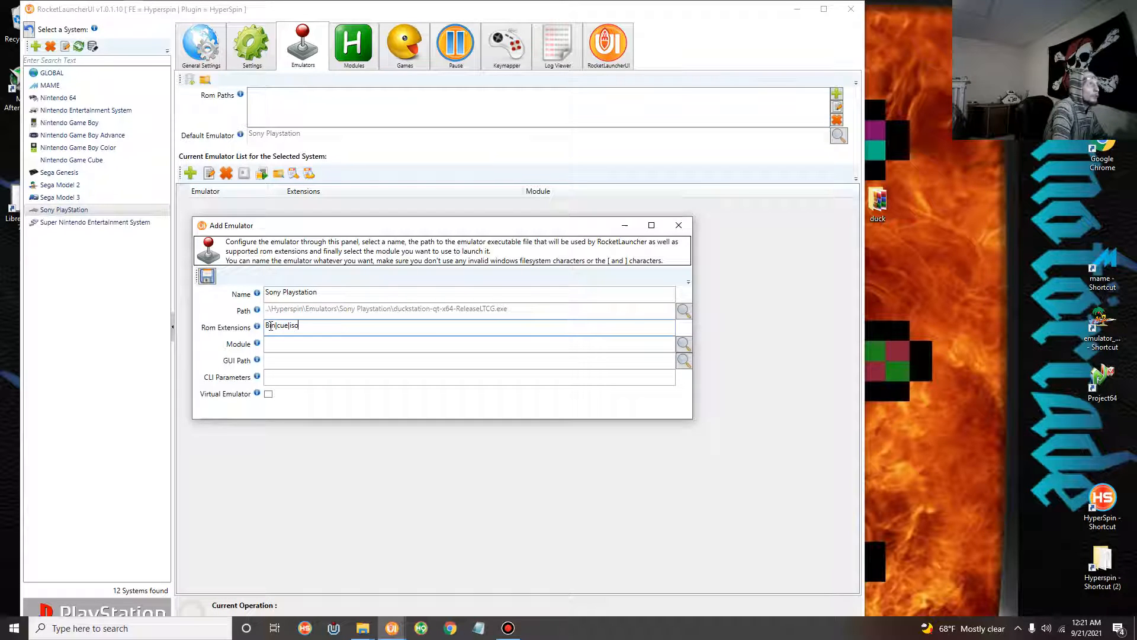
pyautogui.press('BackSpace')
pyautogui.write('b')
# Assign the DuckStation.ahk module to the Sony PlayStation system's emulator and save the entry
pyautogui.click(286, 344)
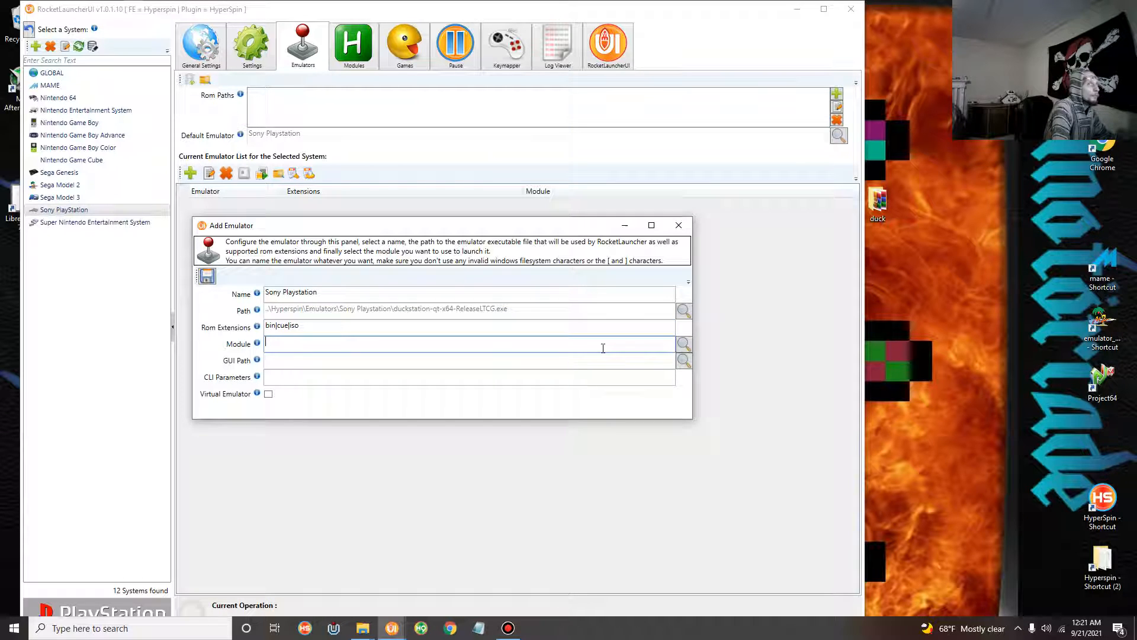
pyautogui.click(683, 346)
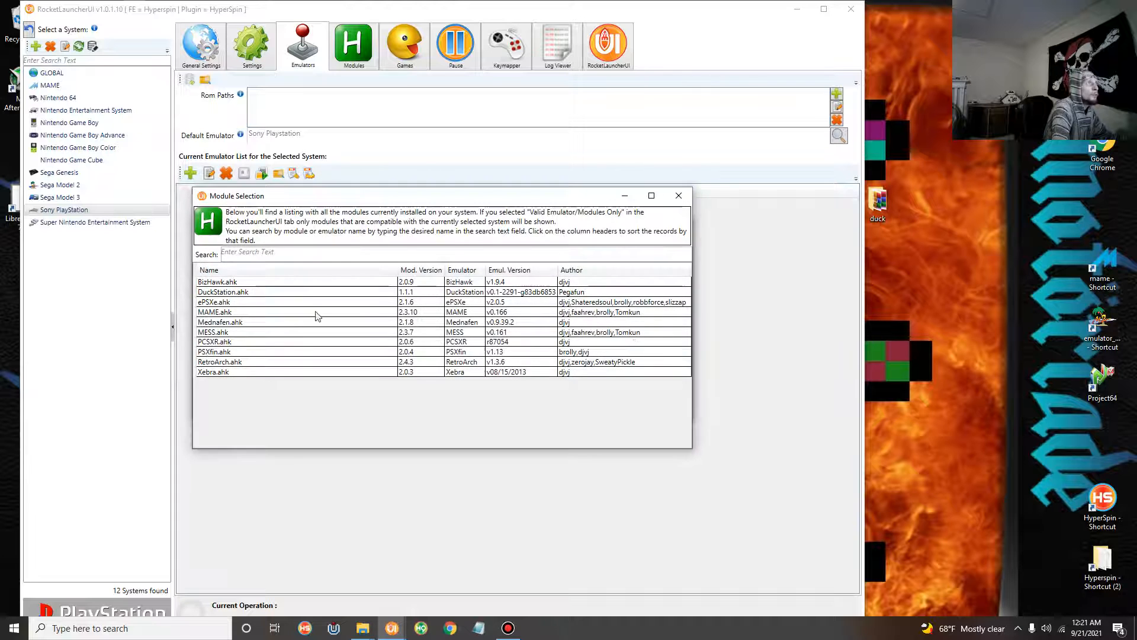
pyautogui.doubleClick(228, 293)
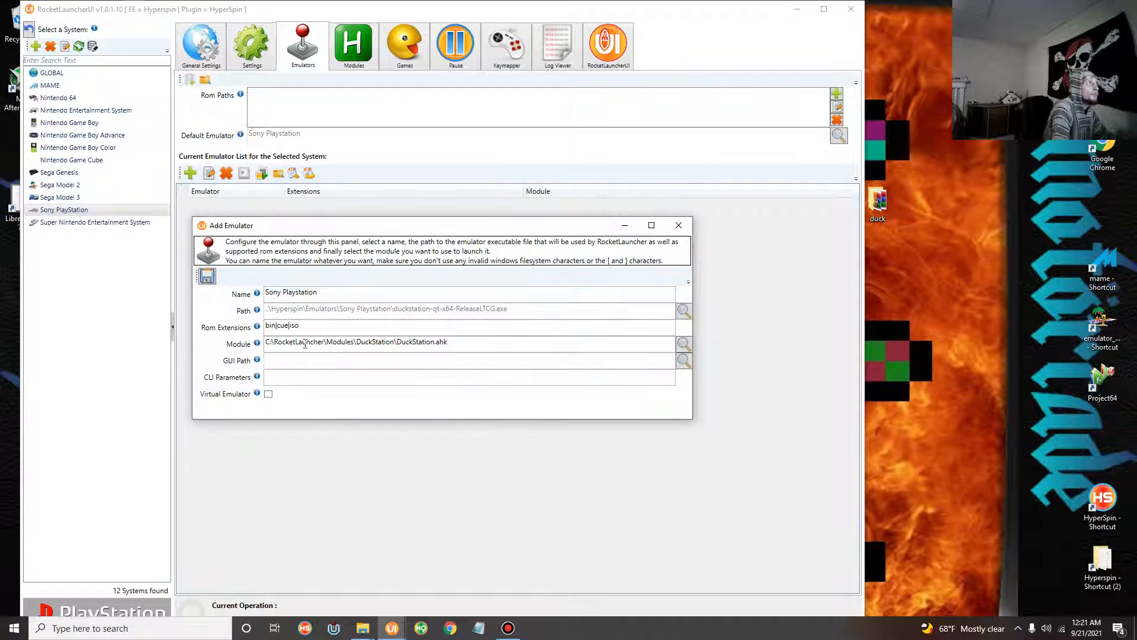
pyautogui.click(206, 276)
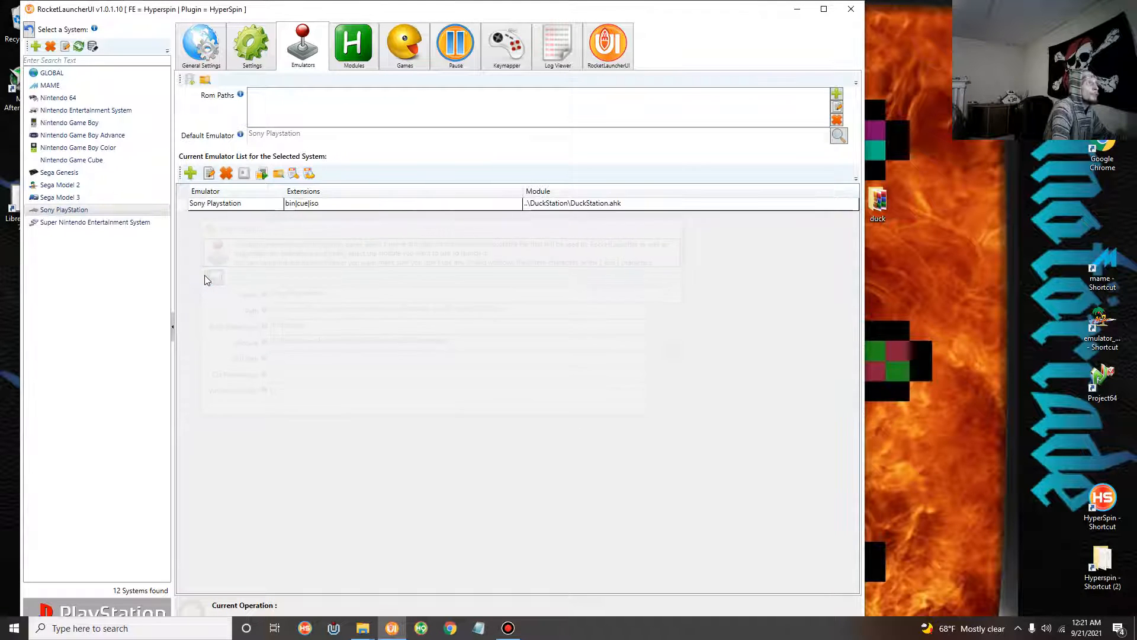
# Test the Sony Playstation emulator by launching it from the emulator list, starting its BIOS, and closing DuckStation
pyautogui.click(261, 206)
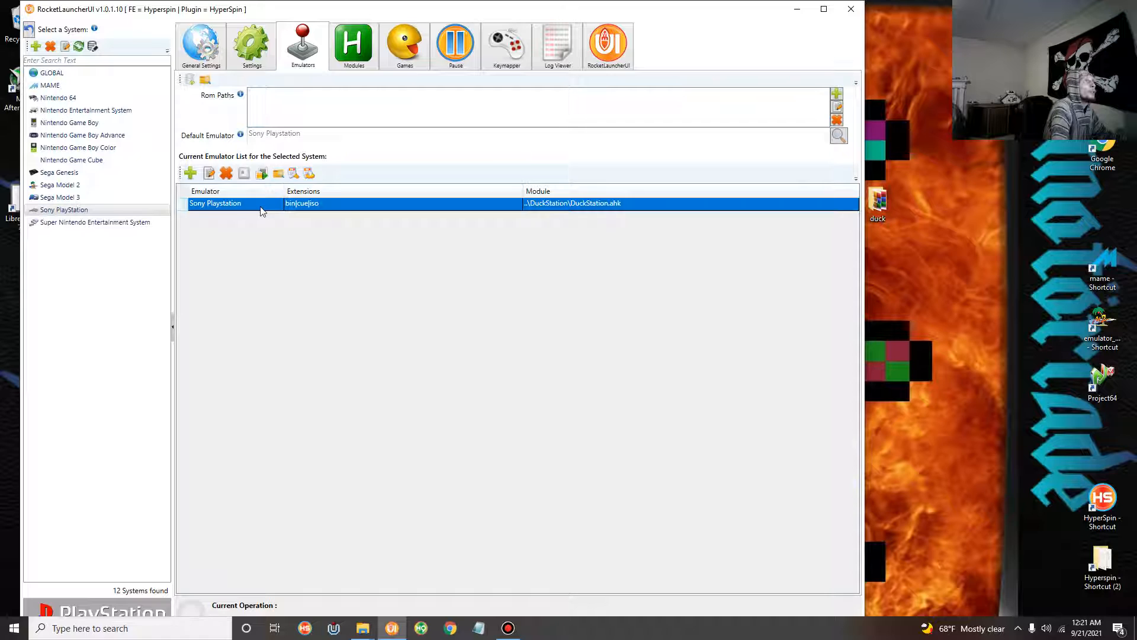
pyautogui.click(263, 176)
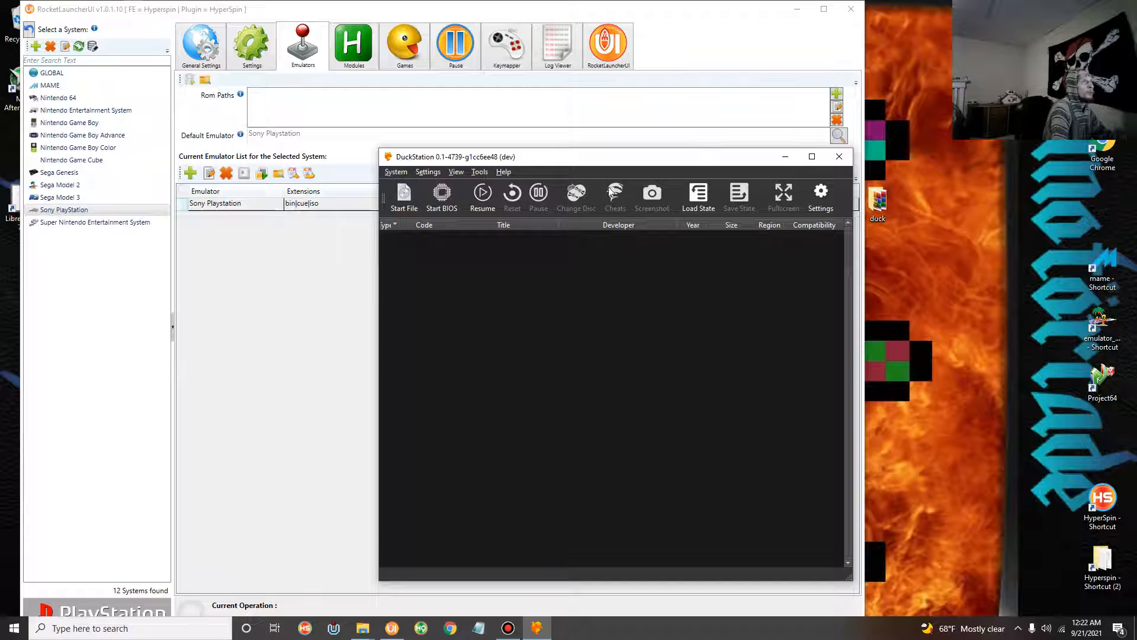
pyautogui.click(442, 209)
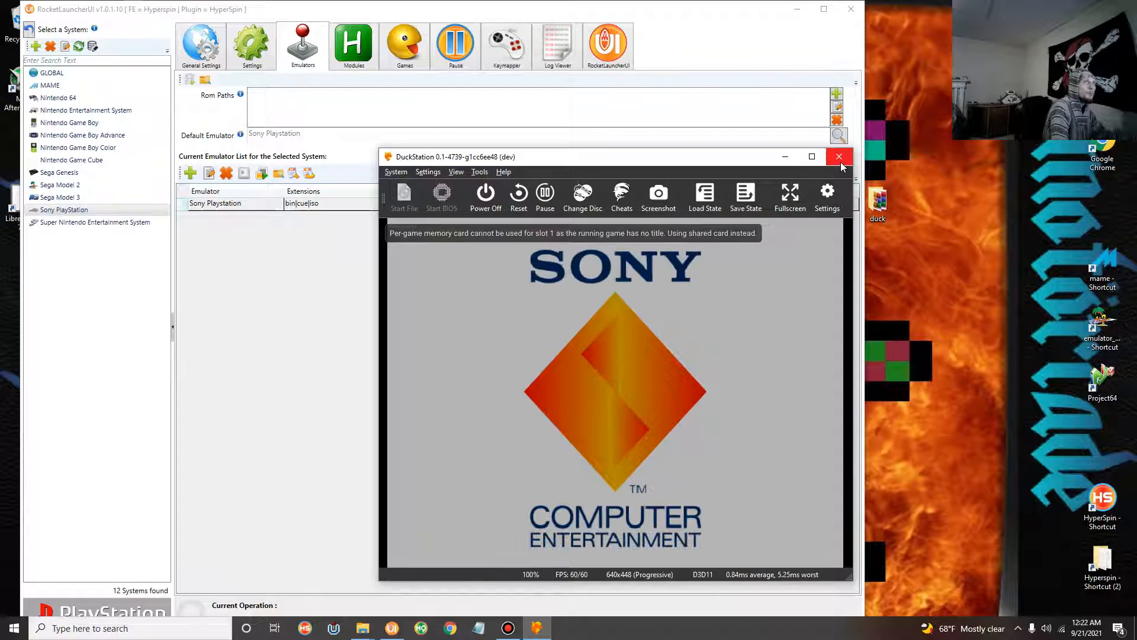
pyautogui.click(841, 162)
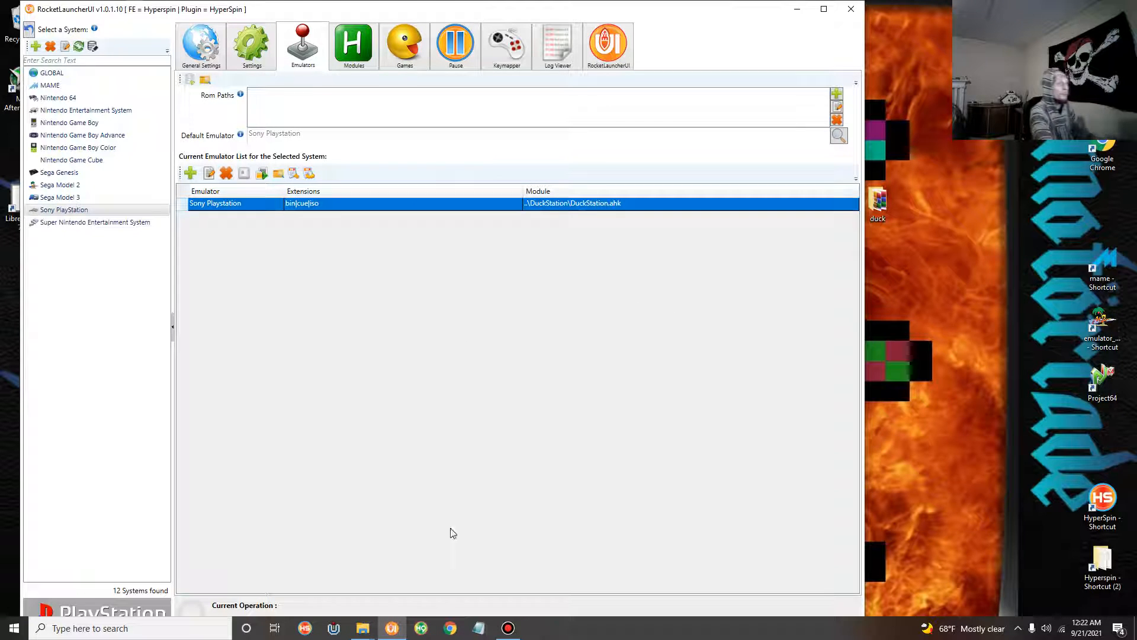
# Minimize RocketLauncherUI and copy the two Command & Conquer (USA) disc archives from the duck folder
pyautogui.click(798, 10)
pyautogui.moveTo(551, 326); pyautogui.dragTo(520, 233)
pyautogui.rightClick(519, 232)
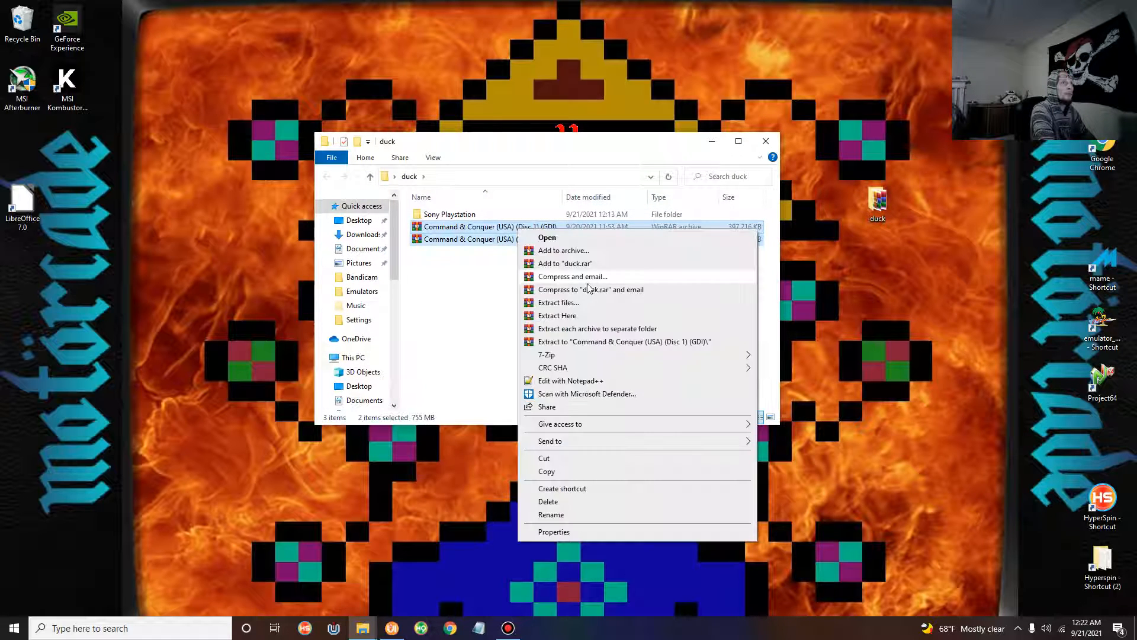
pyautogui.click(560, 472)
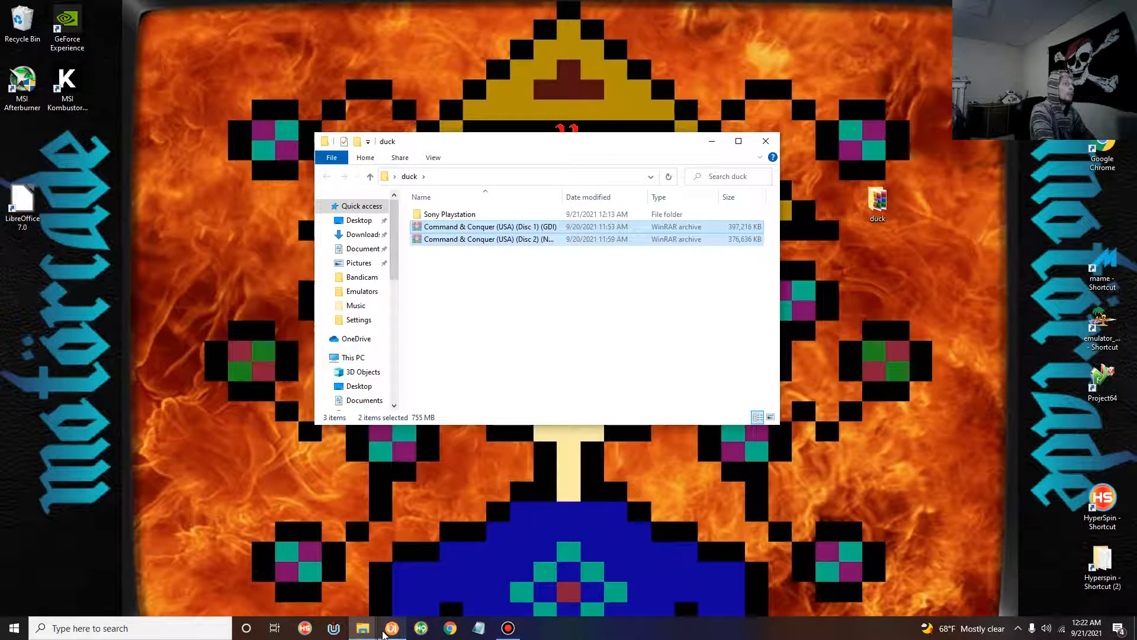
# Bring the duck folder window in front of RocketLauncherUI and open the ROMS folder on the C: drive in it
pyautogui.click(393, 629)
pyautogui.click(362, 628)
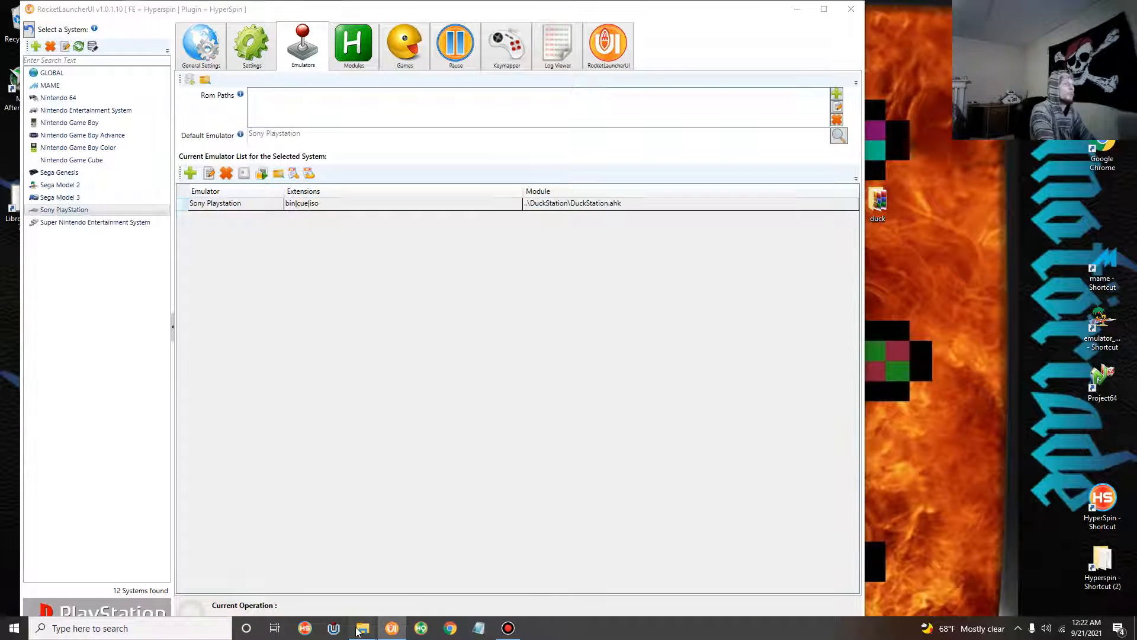
pyautogui.click(443, 571)
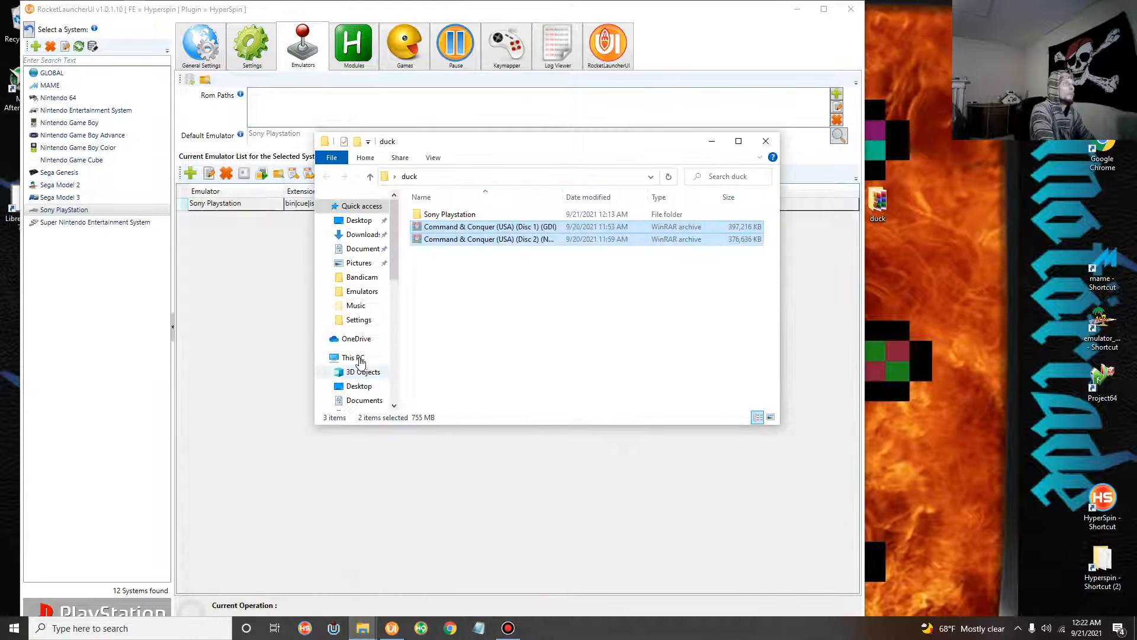
pyautogui.scroll(-5, 367, 370)
pyautogui.scroll(-1, 380, 362)
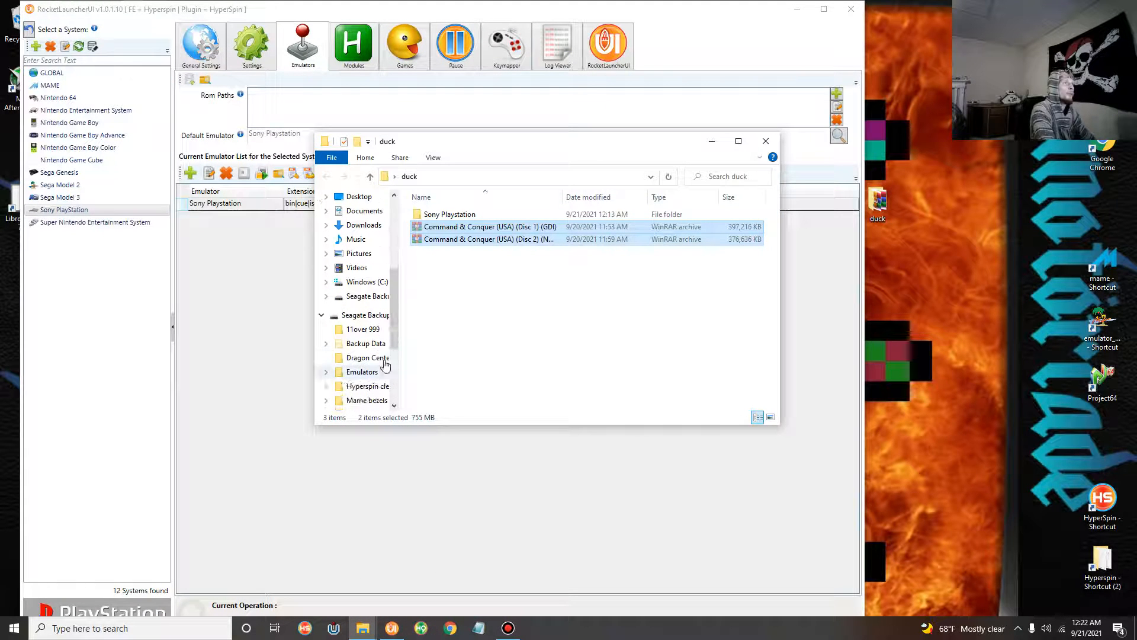
pyautogui.click(368, 282)
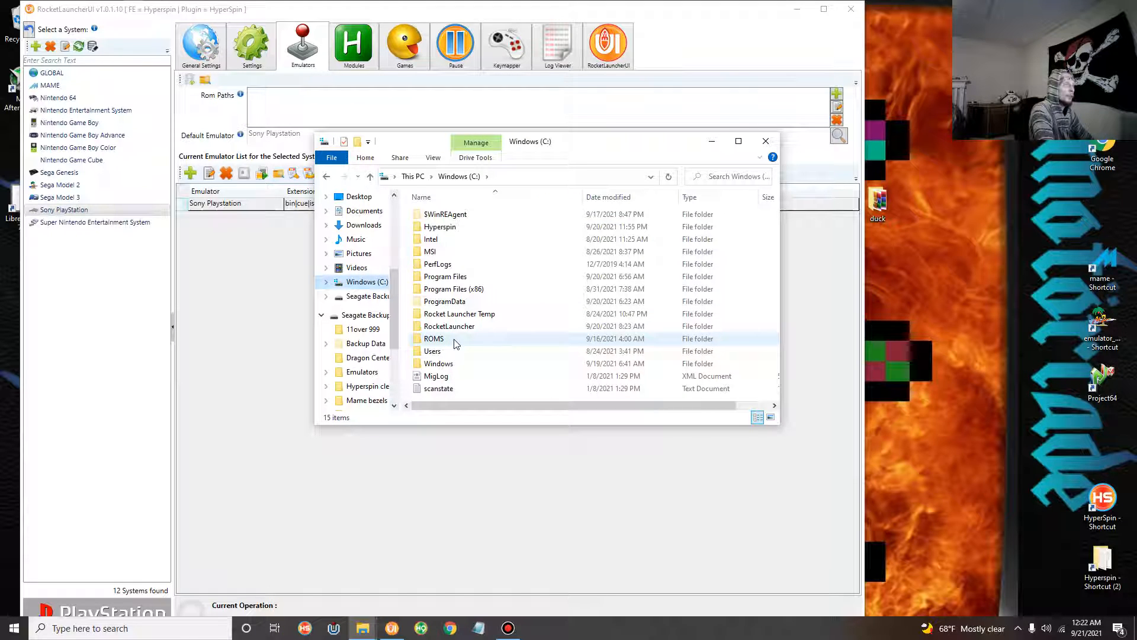
pyautogui.doubleClick(434, 339)
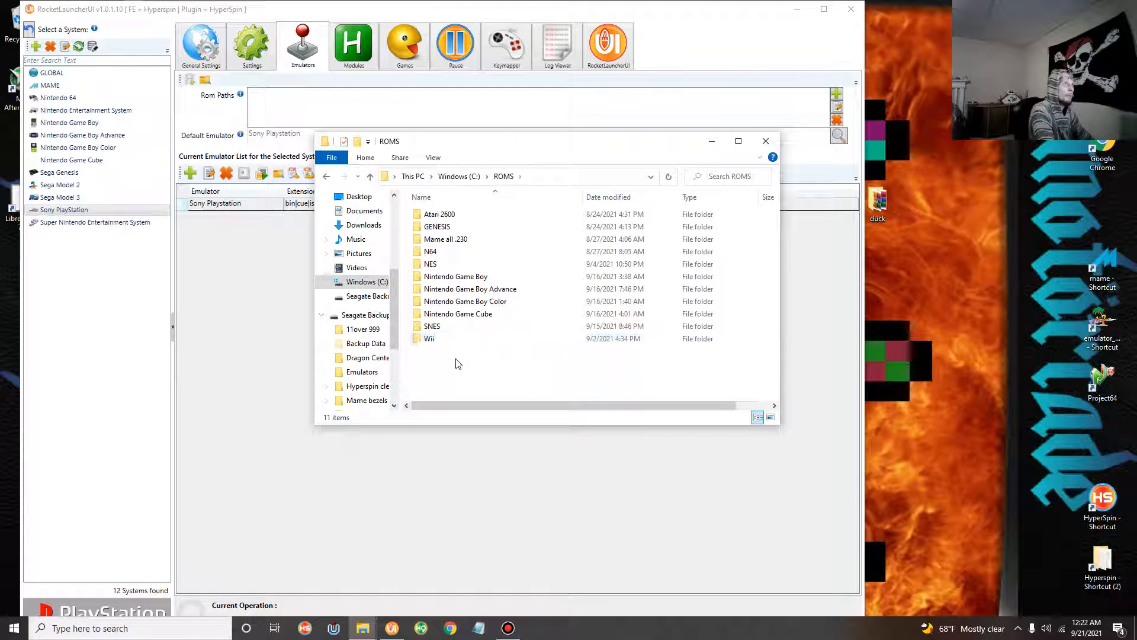
# Create a new folder named Sony Playstation inside C:\ROMS
pyautogui.rightClick(451, 353)
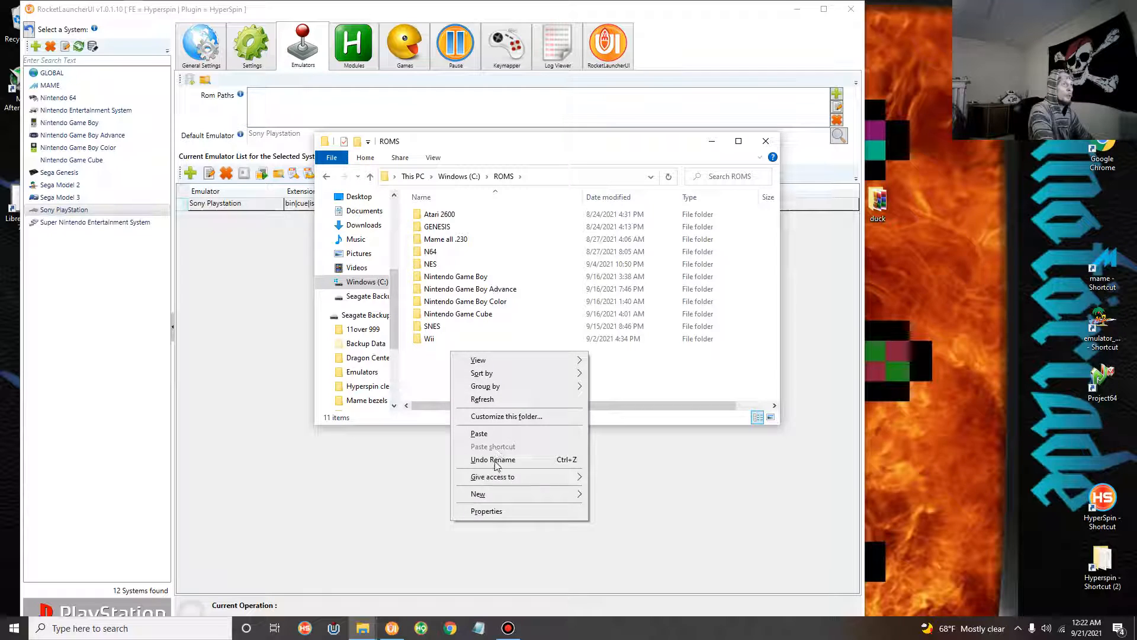
pyautogui.moveTo(504, 500)
pyautogui.click(616, 344)
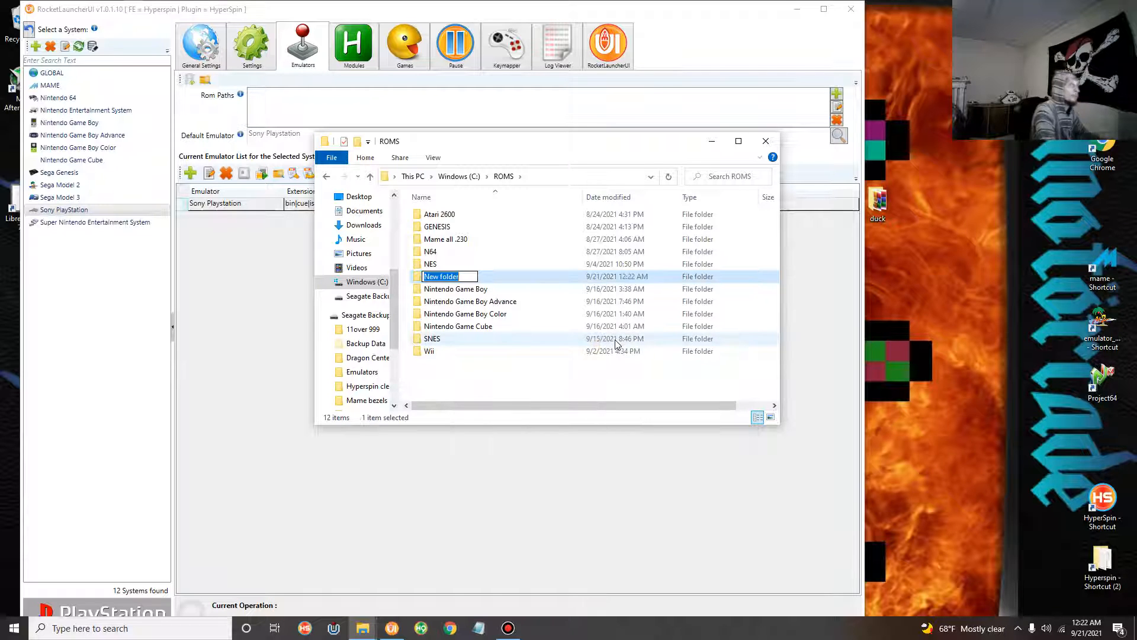
pyautogui.write('Sony ')
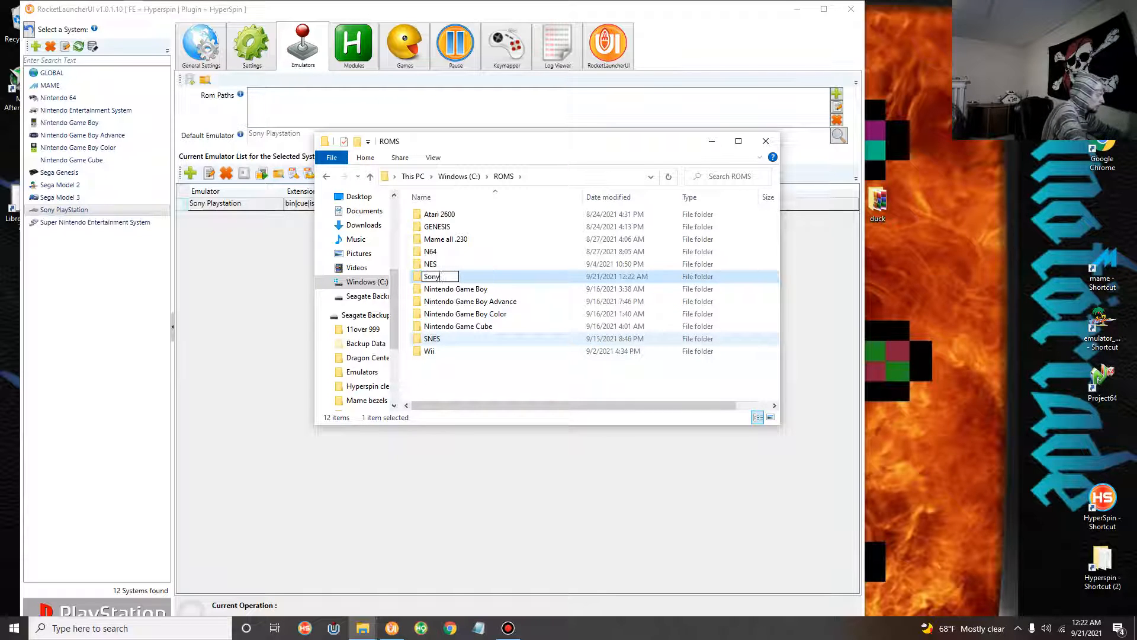
pyautogui.write('Playstation')
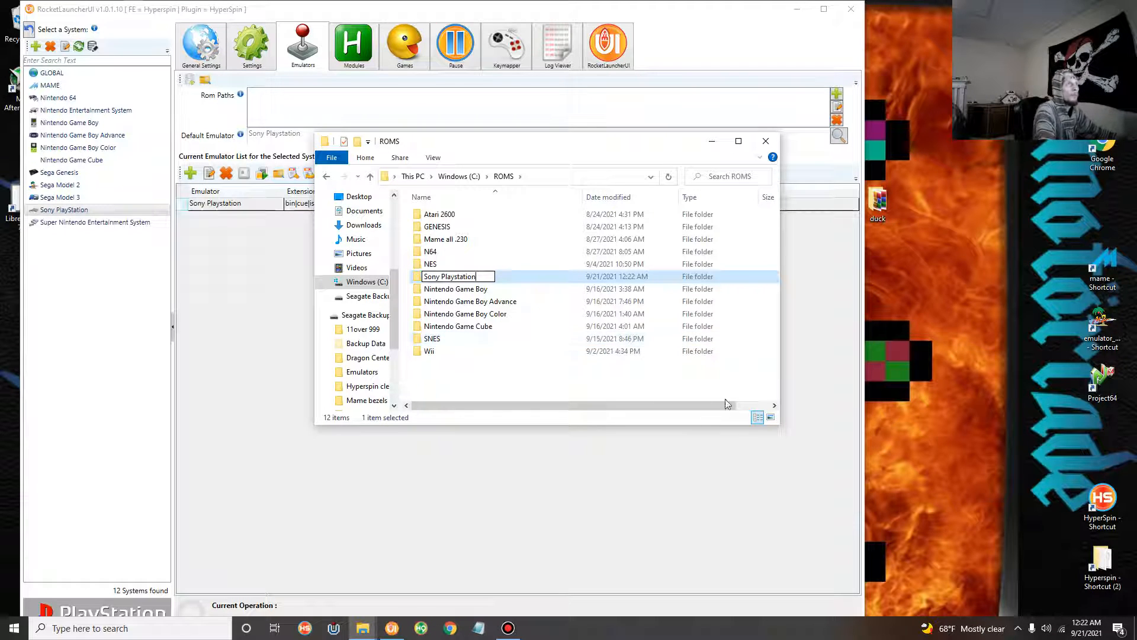
pyautogui.press('Return')
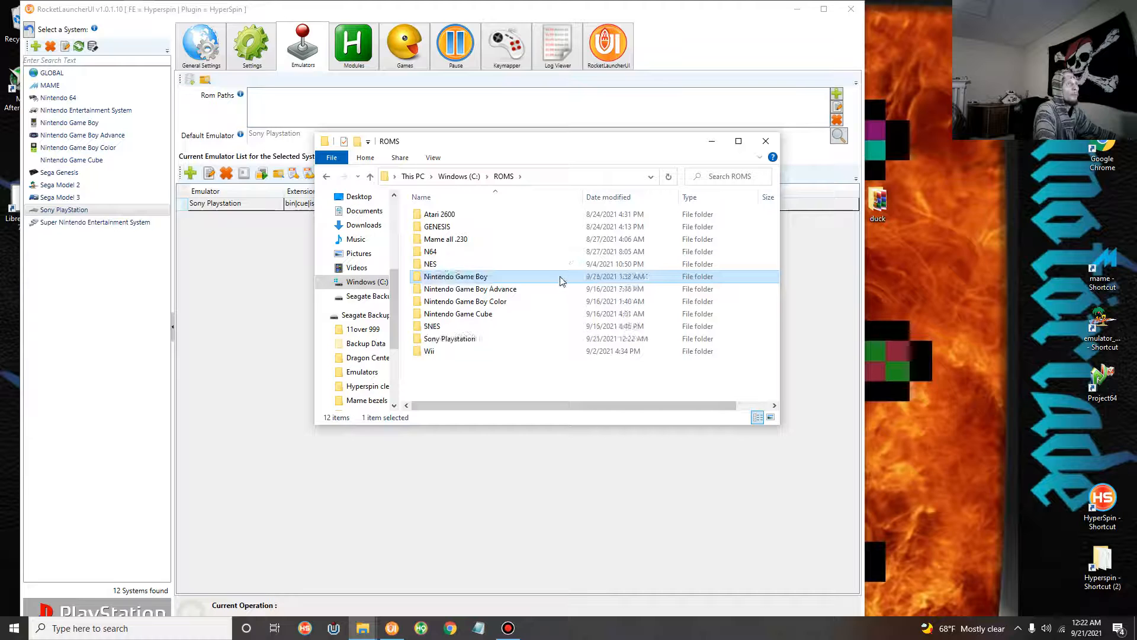
# Paste the two Command & Conquer (USA) archives into the new Sony Playstation folder and extract both there
pyautogui.doubleClick(516, 343)
pyautogui.rightClick(506, 240)
pyautogui.click(576, 321)
pyautogui.moveTo(506, 264); pyautogui.dragTo(511, 218)
pyautogui.rightClick(510, 218)
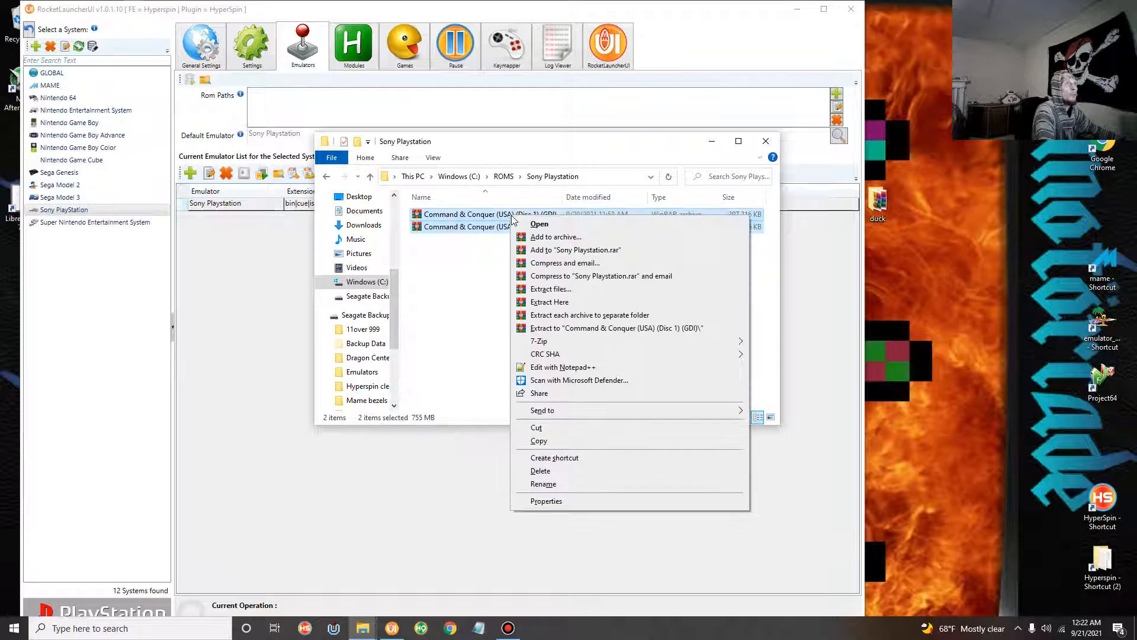
pyautogui.click(569, 302)
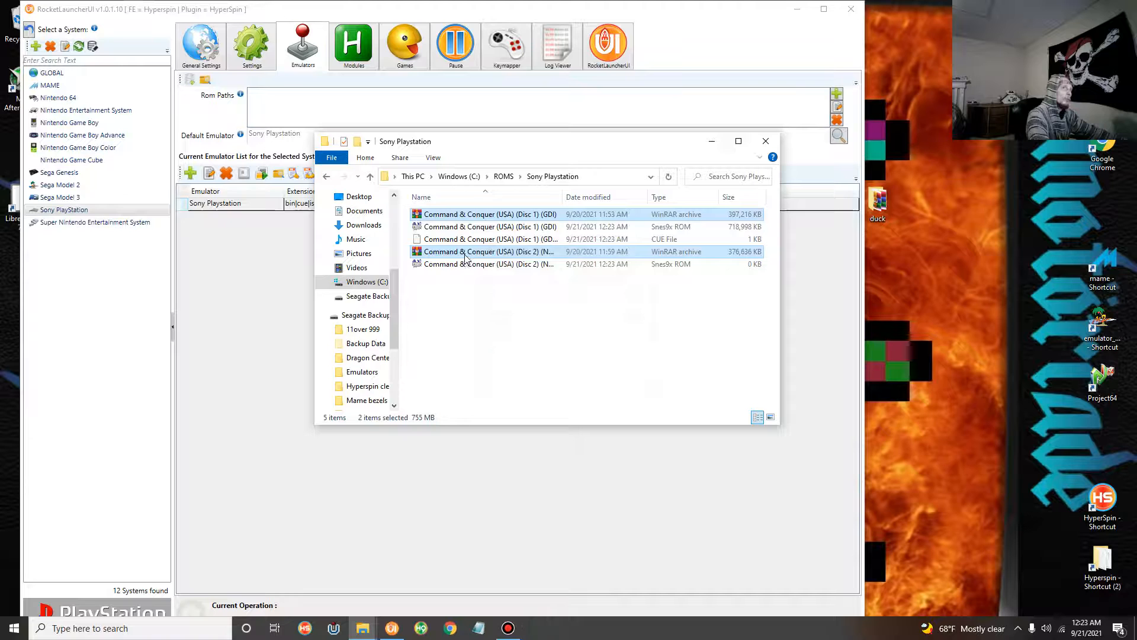
# Delete the two Command & Conquer archives, keeping the extracted disc files, and close the folder window
pyautogui.rightClick(501, 219)
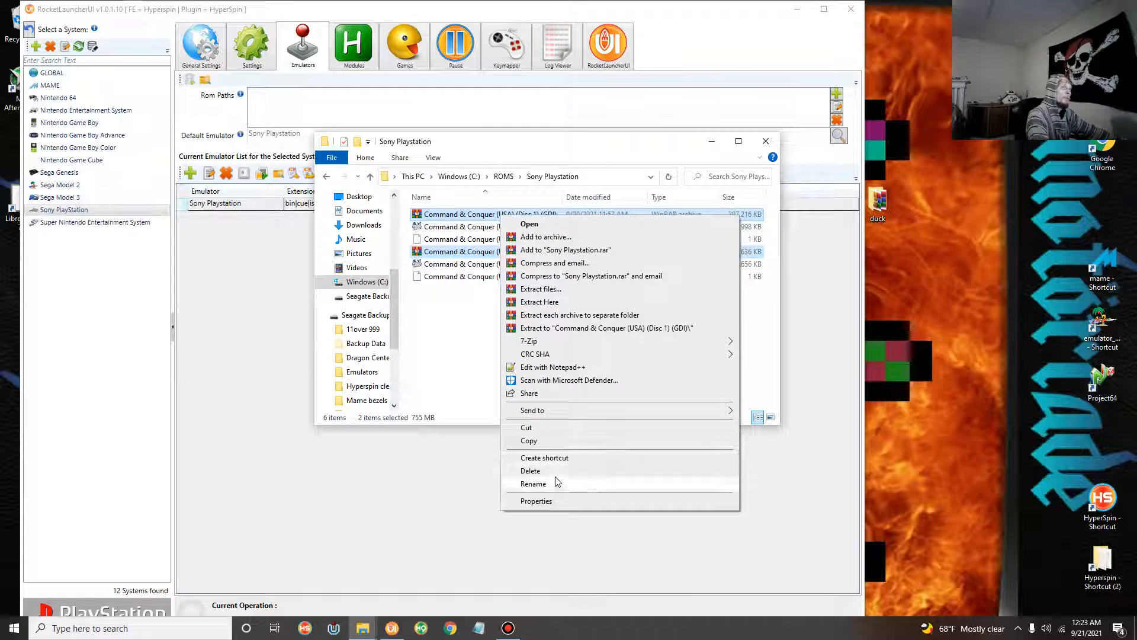
pyautogui.click(559, 473)
pyautogui.press('BackSpace')
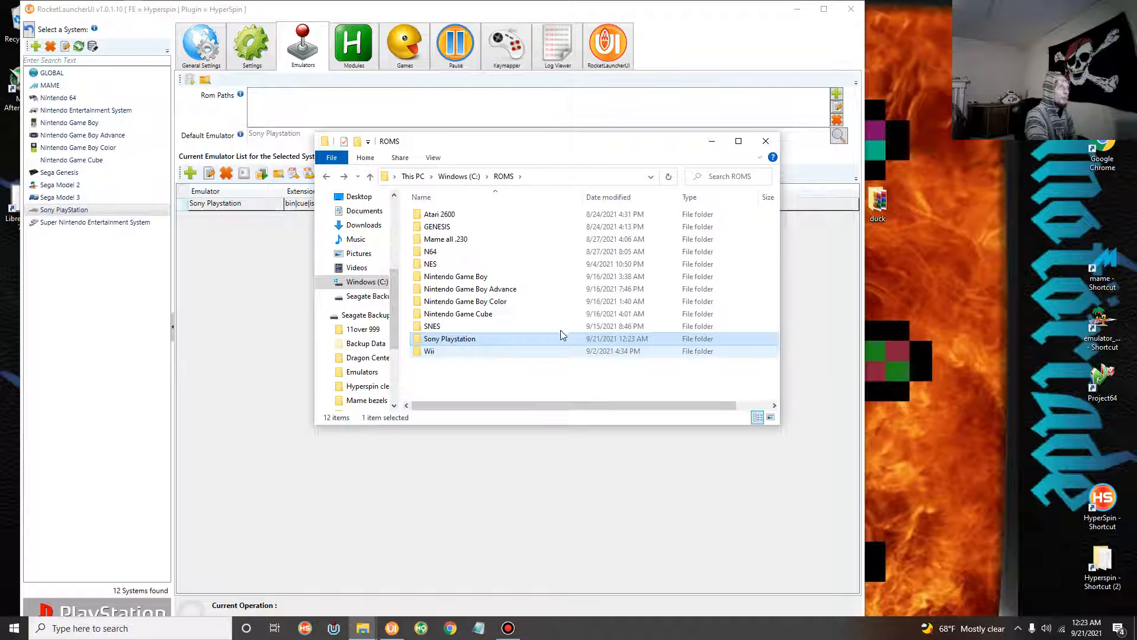
pyautogui.press('Return')
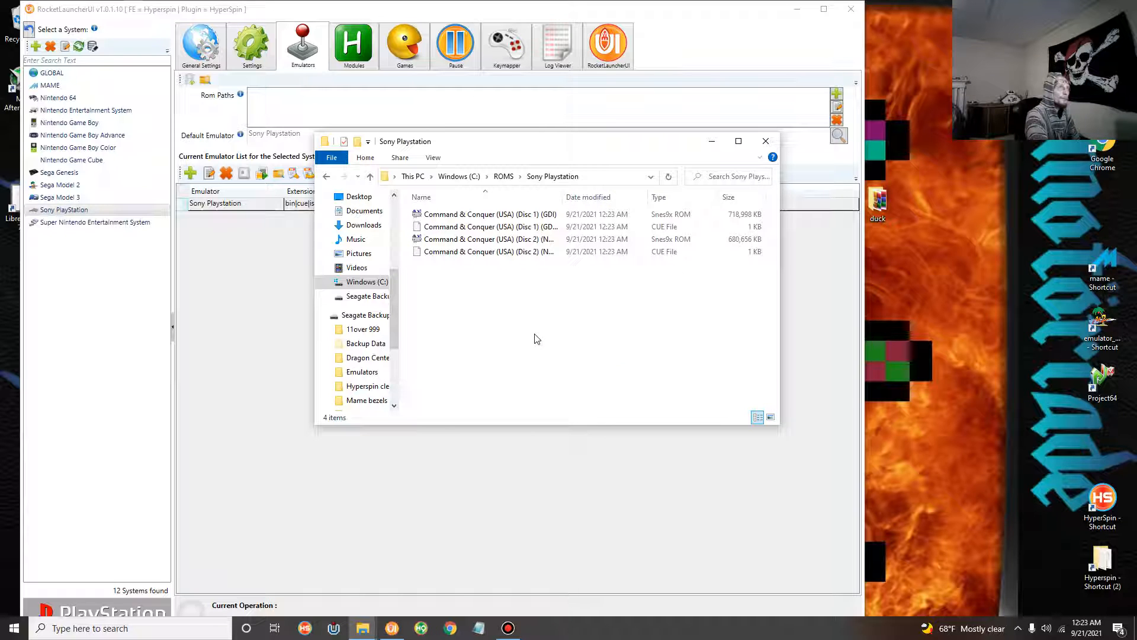
pyautogui.press('BackSpace')
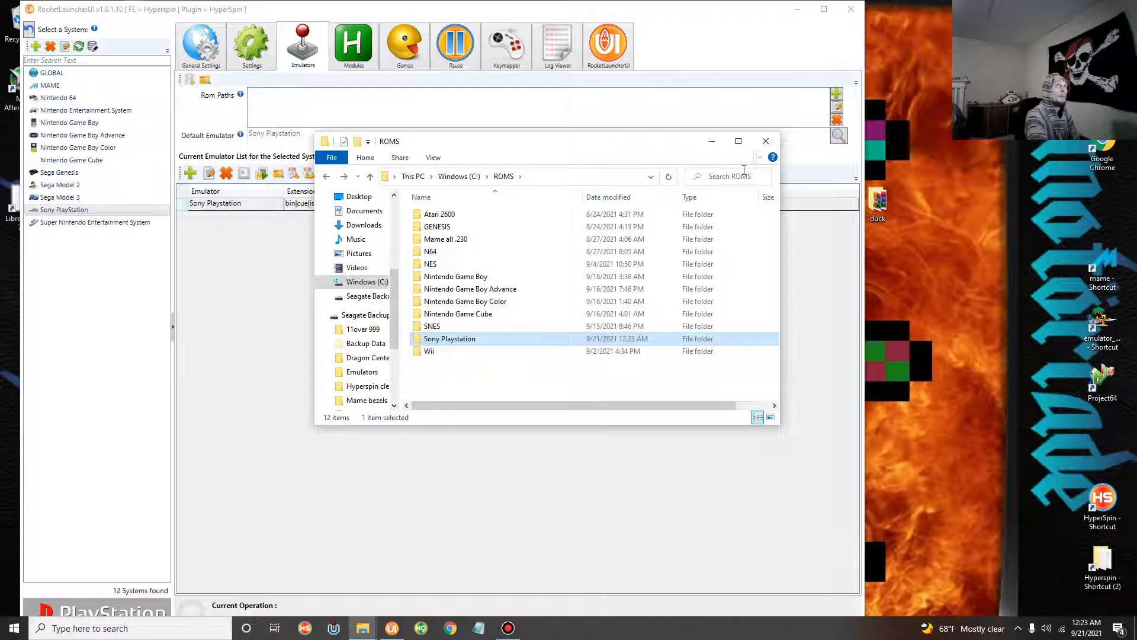
pyautogui.click(764, 147)
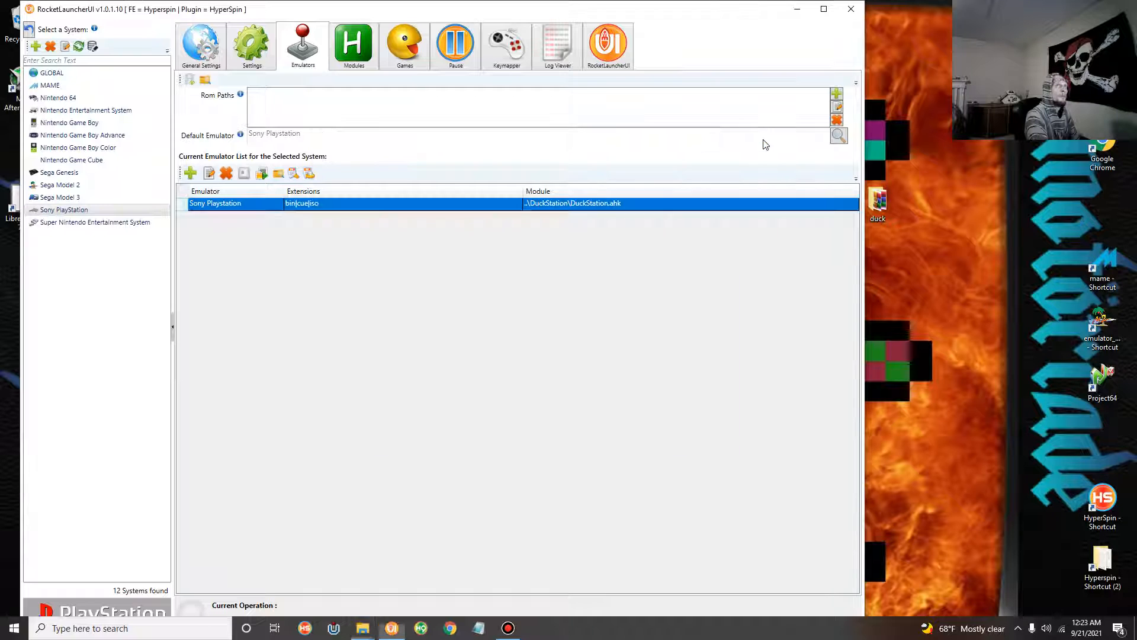
# Add the Sony Playstation folder in C:\ROMS as the ROM path of the Sony PlayStation system
pyautogui.click(836, 94)
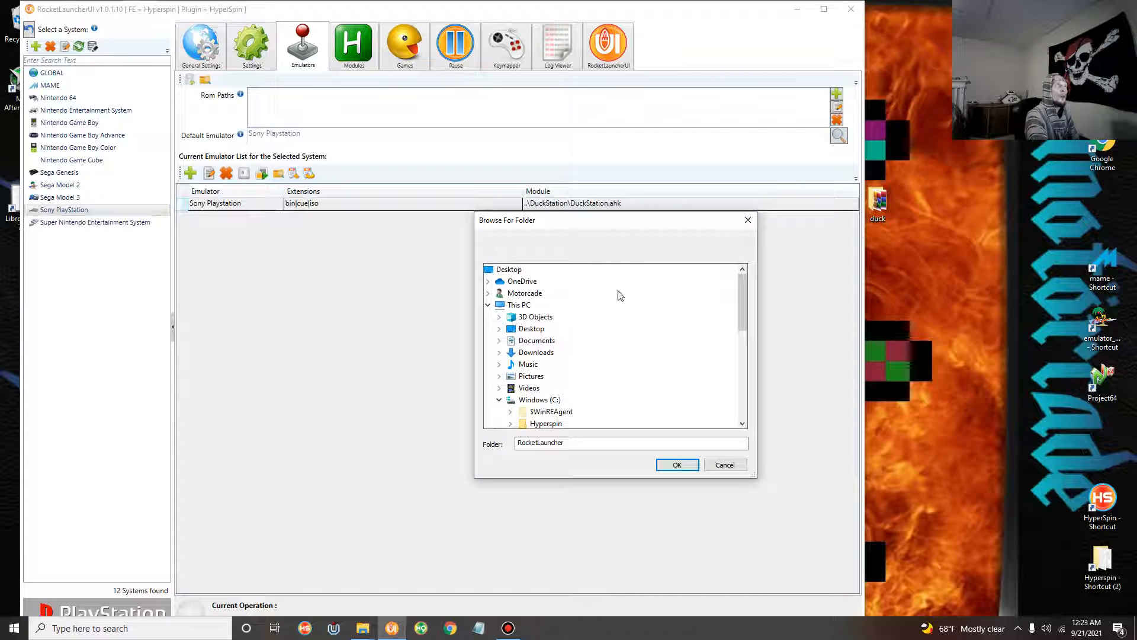
pyautogui.click(540, 400)
pyautogui.scroll(-3, 557, 403)
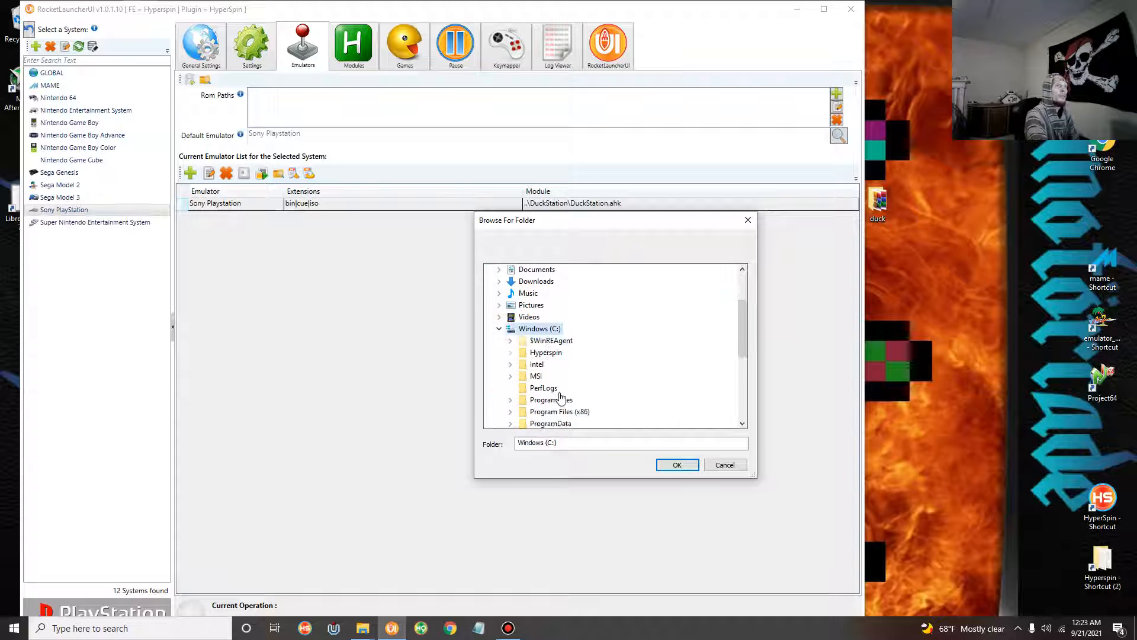
pyautogui.scroll(-1, 562, 391)
pyautogui.click(537, 391)
pyautogui.scroll(-2, 555, 392)
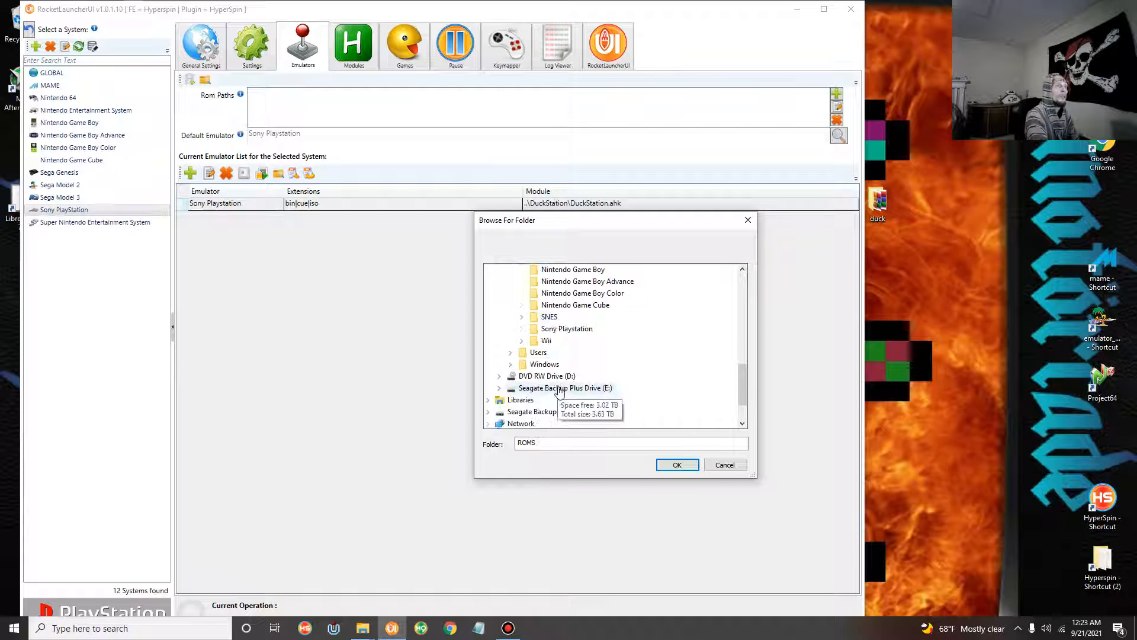
pyautogui.click(568, 330)
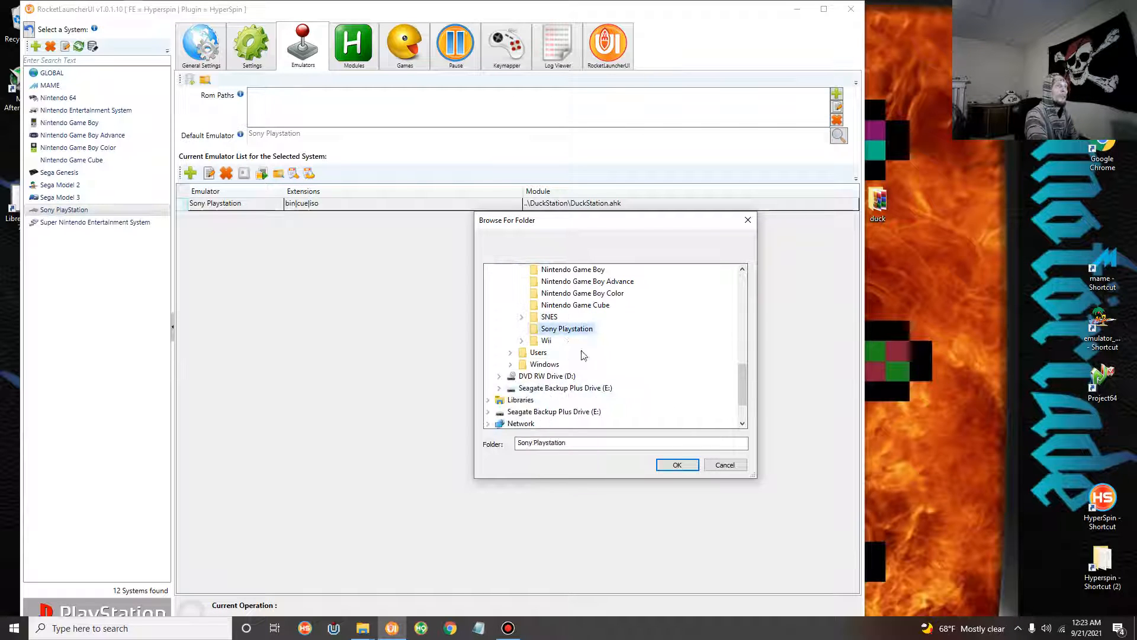
pyautogui.click(677, 466)
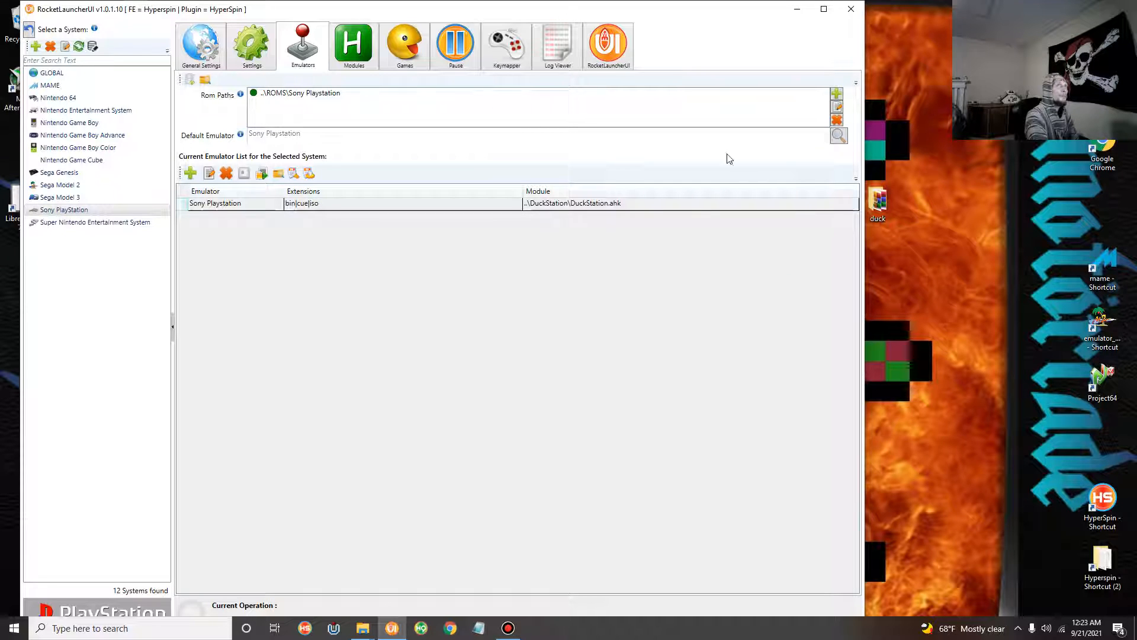
# Run the system audit of the Sony PlayStation games and locate the Command & Conquer (USA) discs in the list
pyautogui.click(410, 65)
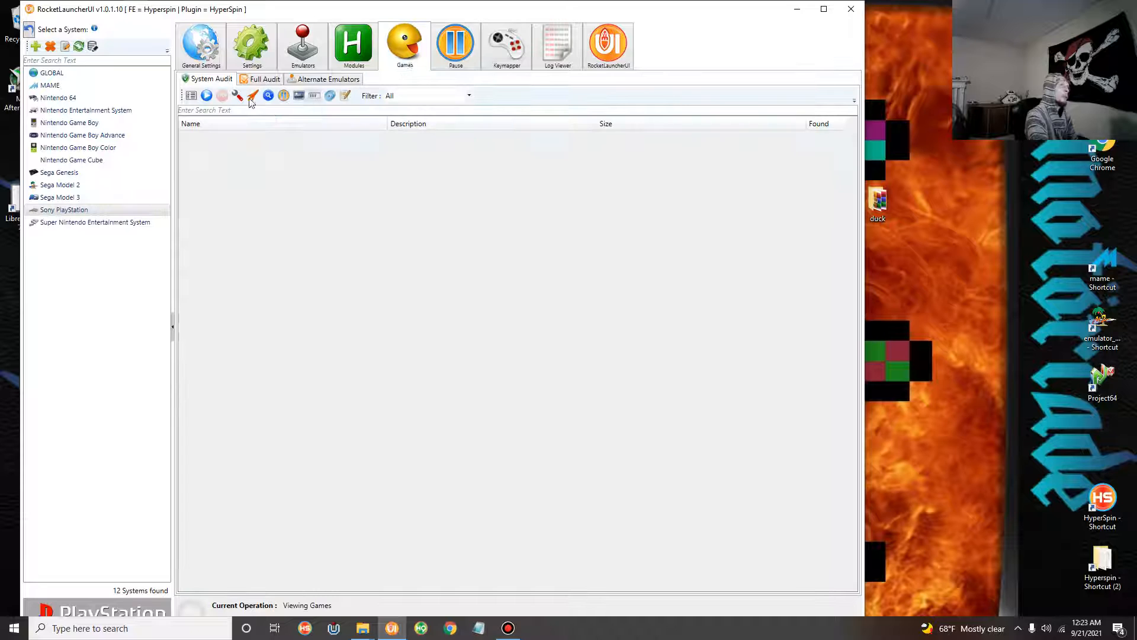
pyautogui.click(206, 96)
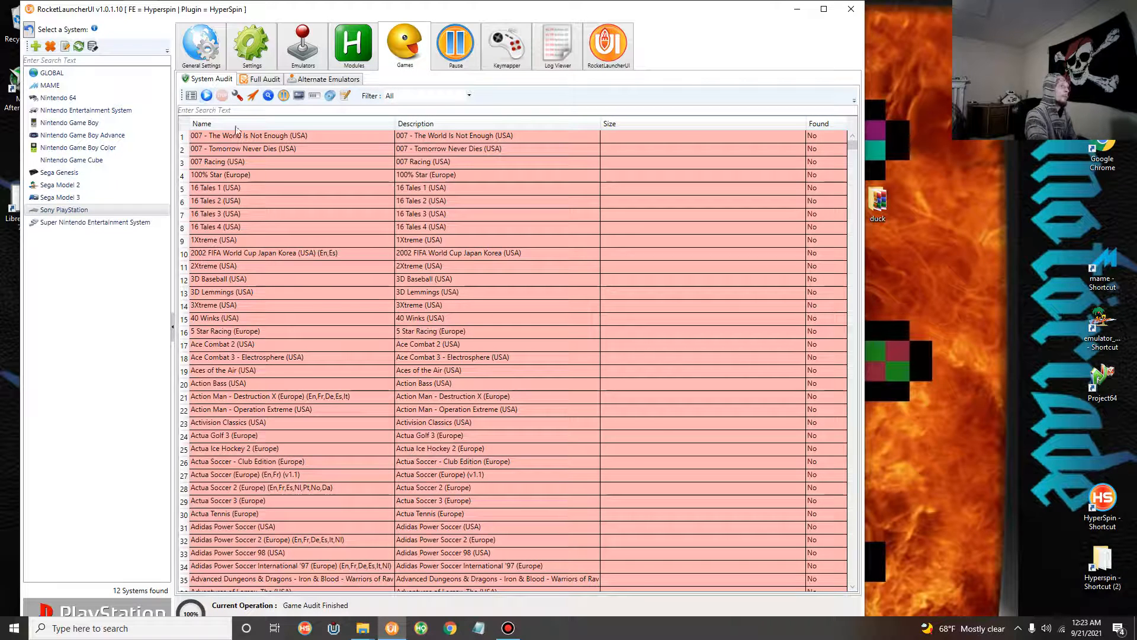
pyautogui.scroll(-2, 326, 254)
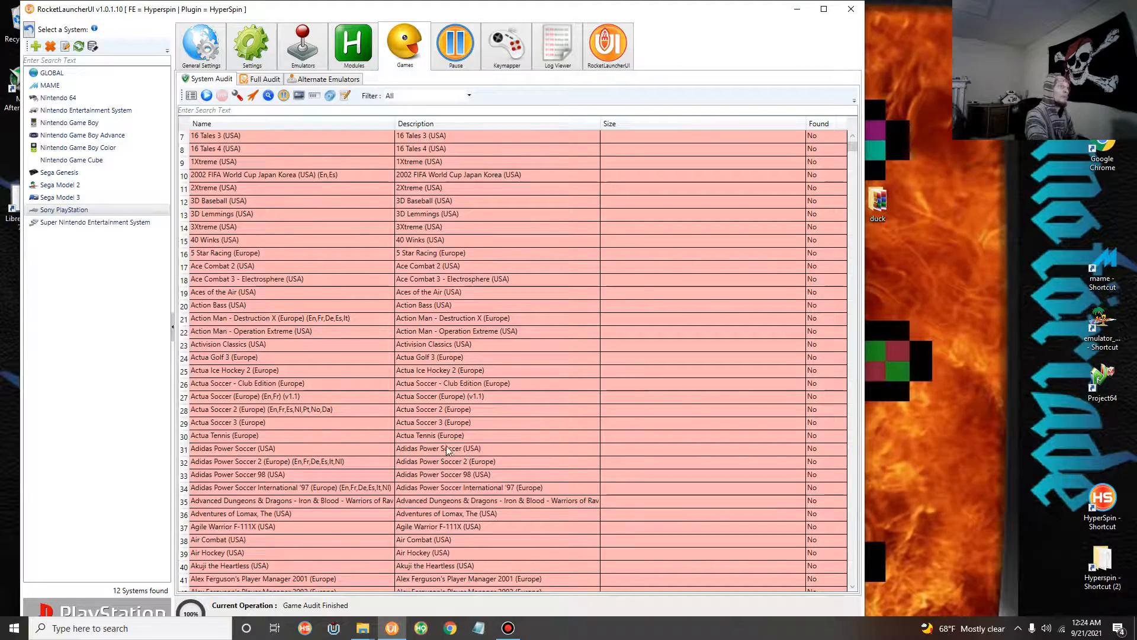
pyautogui.scroll(-20, 447, 449)
pyautogui.scroll(-20, 436, 443)
pyautogui.scroll(-19, 435, 443)
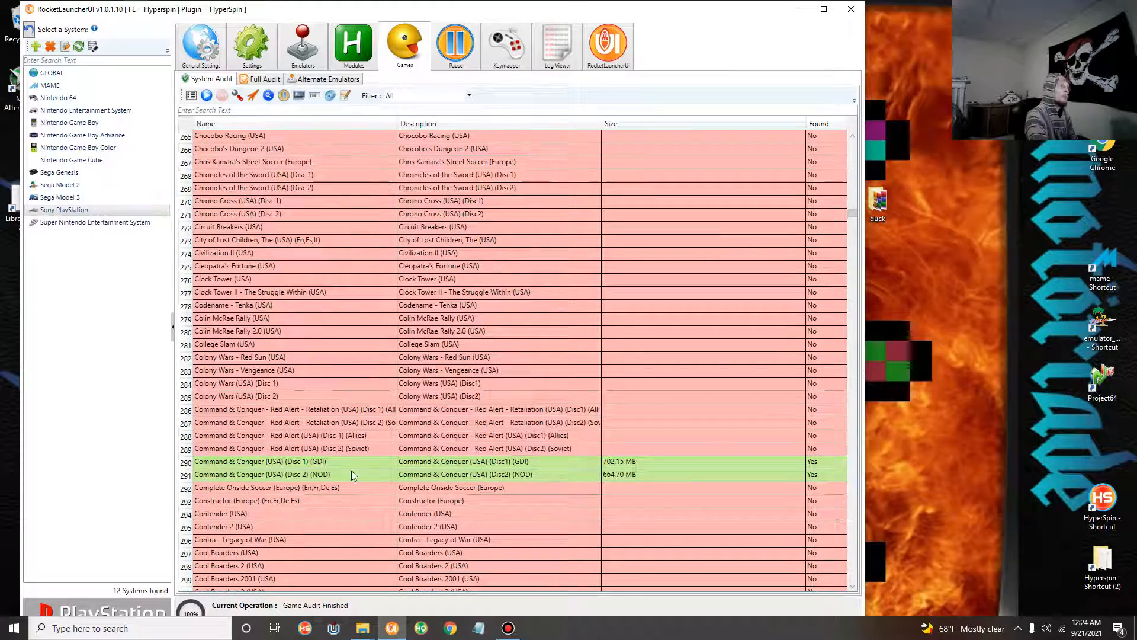
# Test-launch Command & Conquer (USA) (Disc 1) (GDI) from the audited game list
pyautogui.click(355, 465)
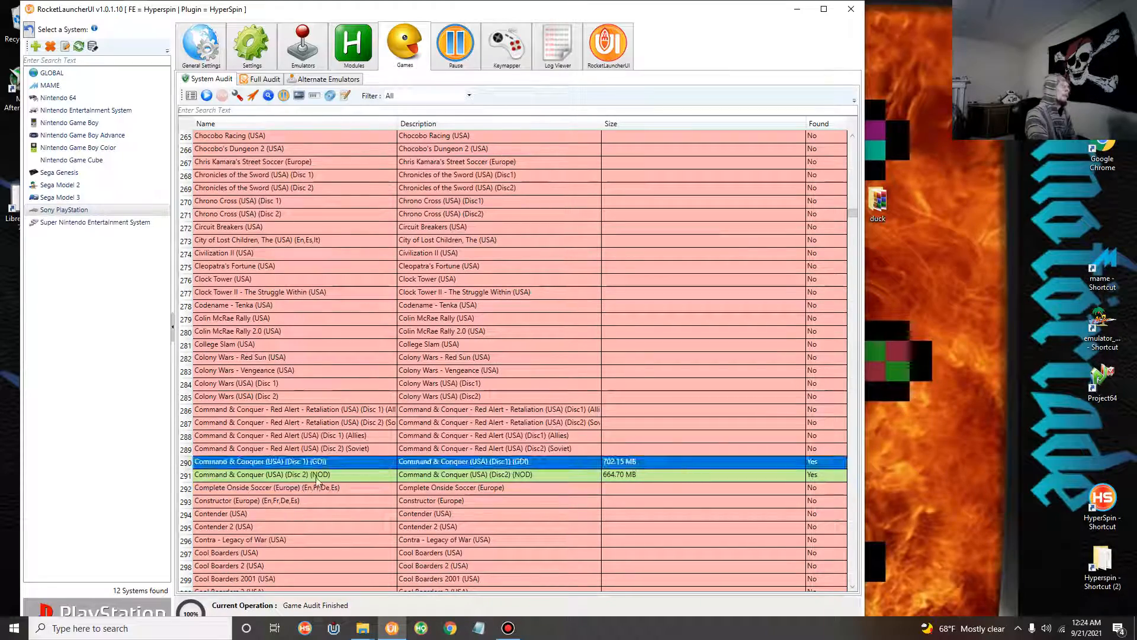
pyautogui.click(252, 96)
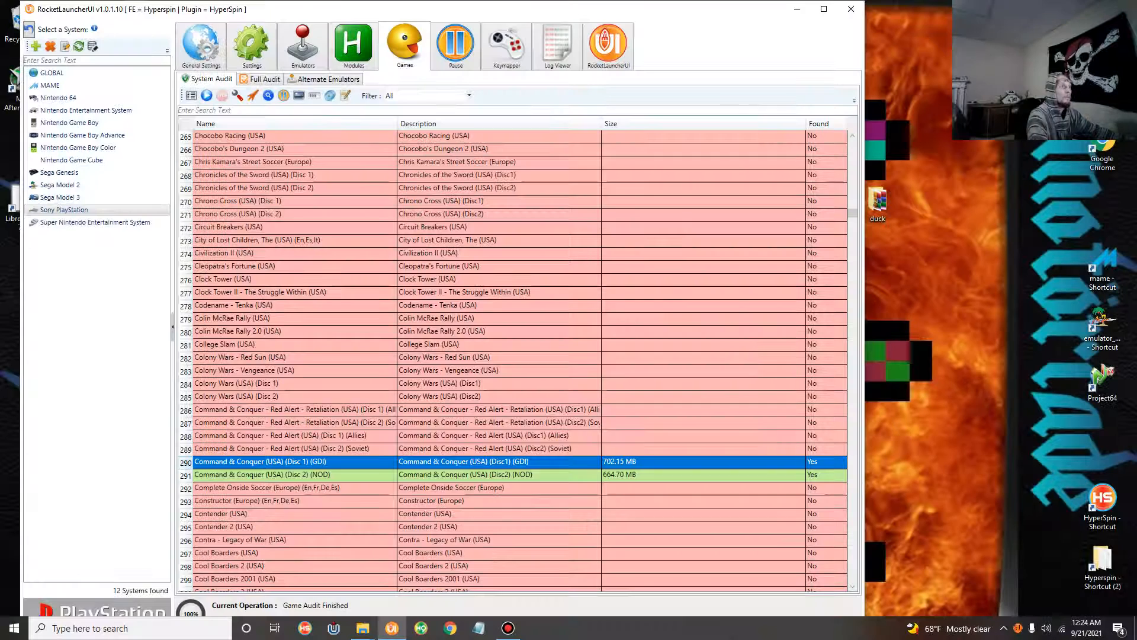
pyautogui.click(401, 503)
pyautogui.click(448, 410)
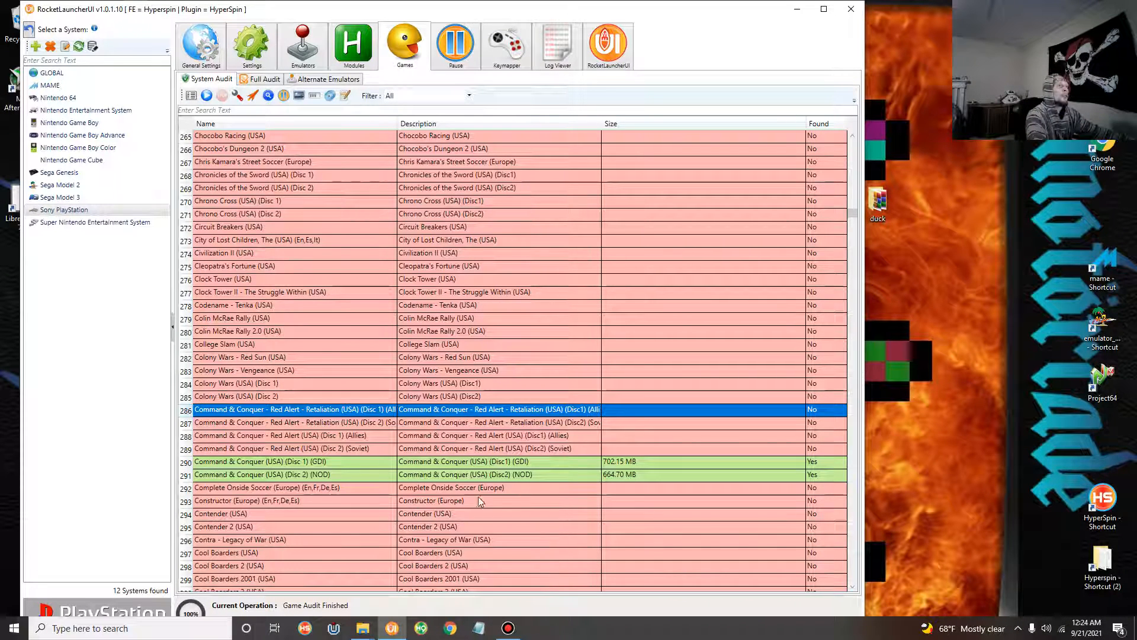
pyautogui.scroll(4, 485, 503)
pyautogui.scroll(4, 519, 447)
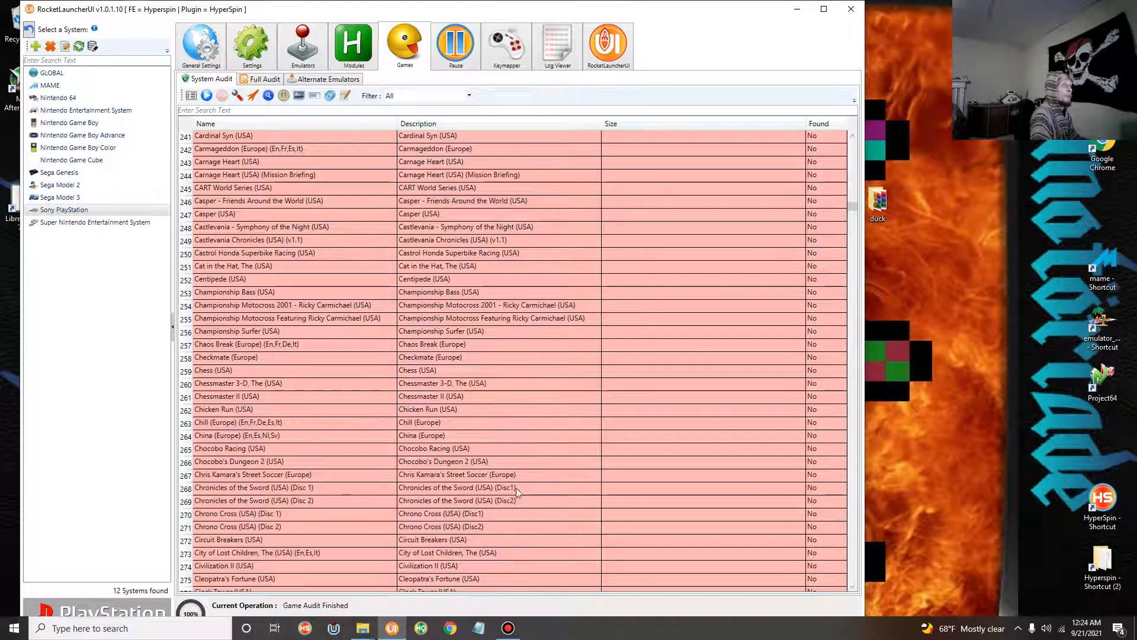
pyautogui.scroll(3, 520, 490)
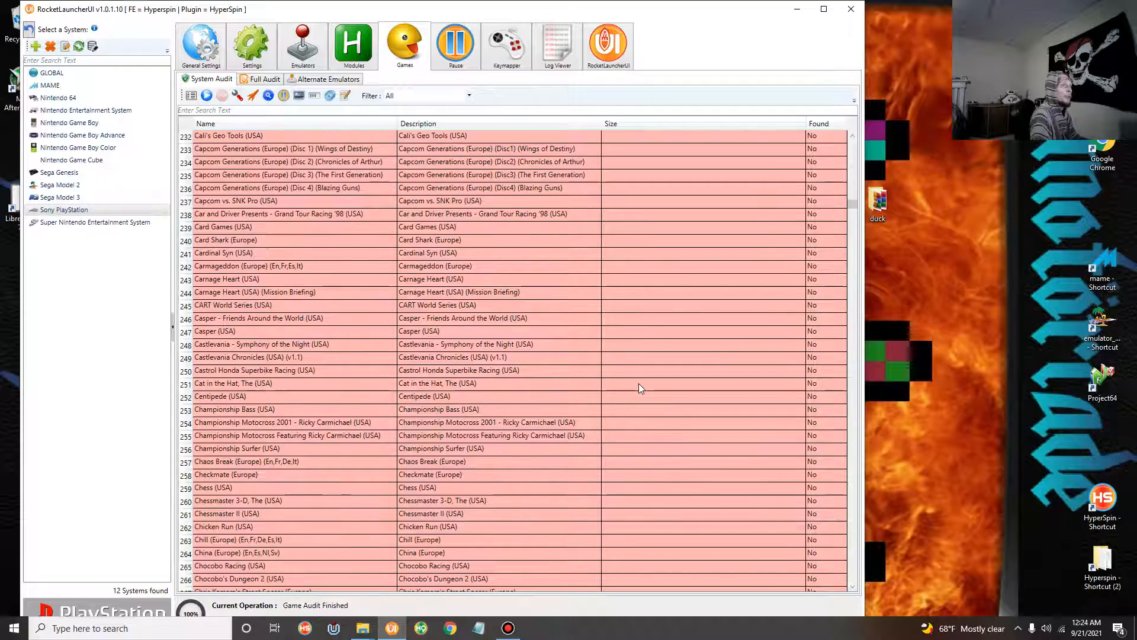
pyautogui.scroll(14, 613, 374)
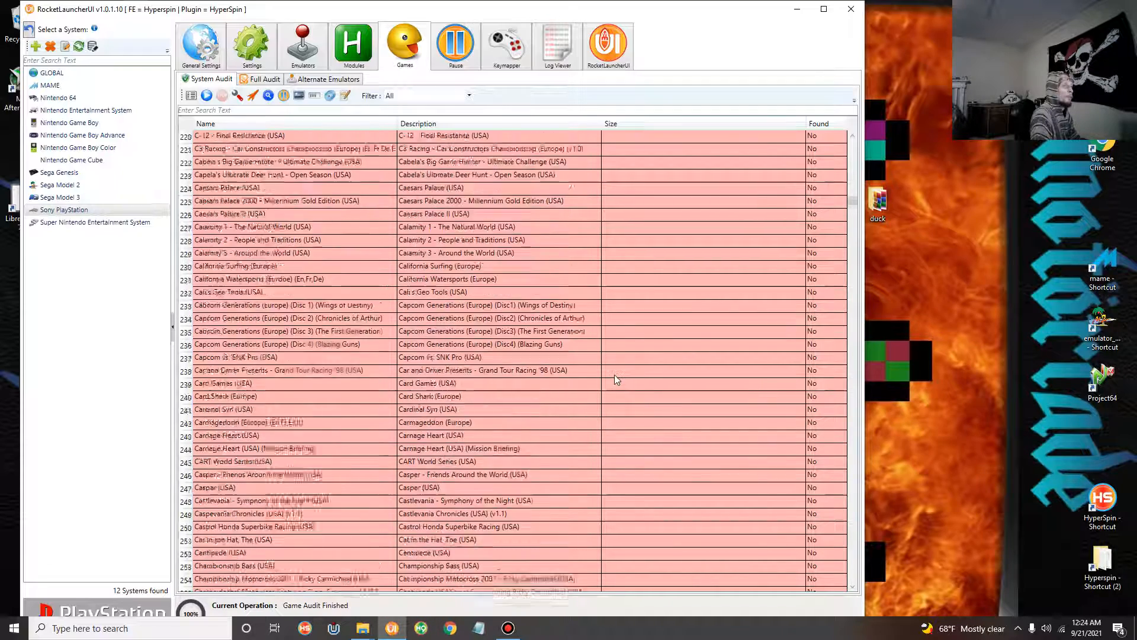
pyautogui.scroll(20, 613, 377)
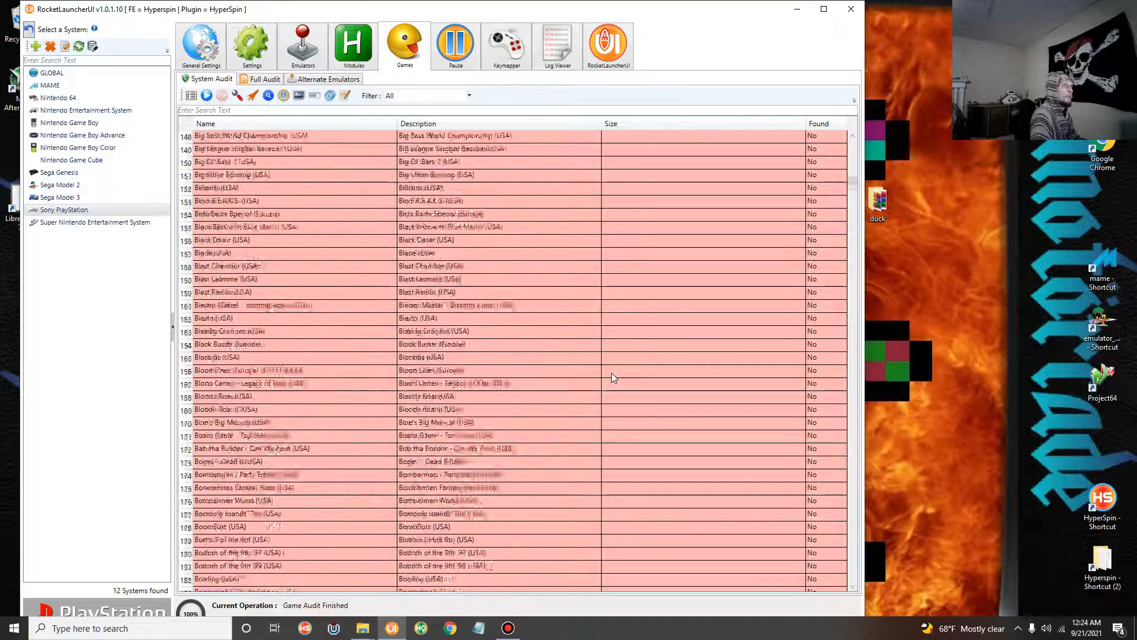
pyautogui.scroll(15, 613, 379)
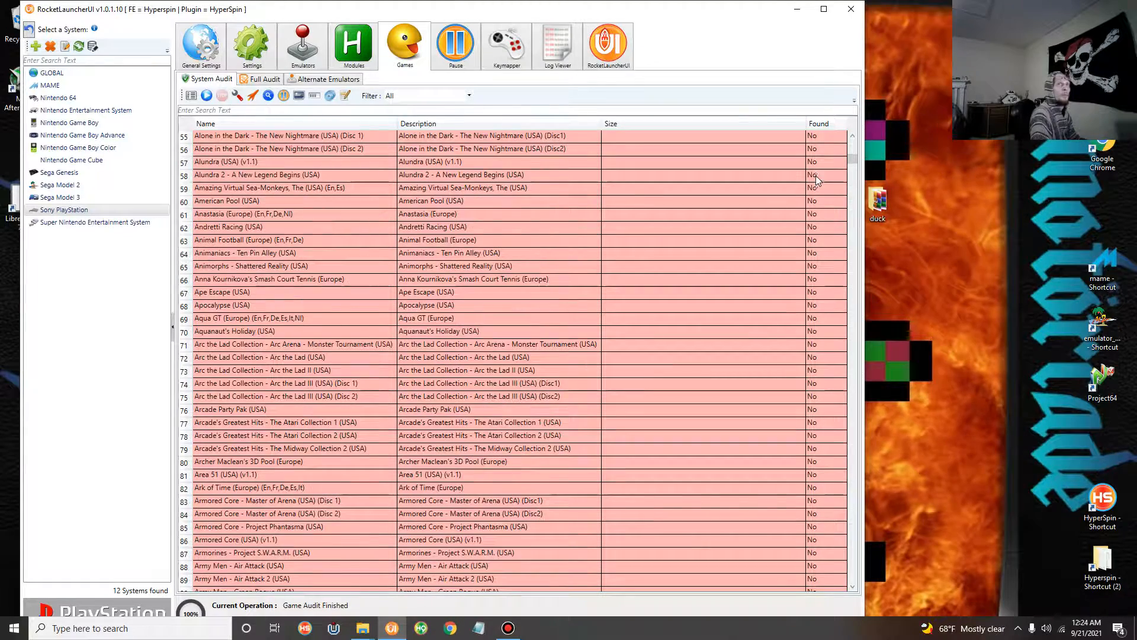
pyautogui.moveTo(859, 161); pyautogui.dragTo(857, 147)
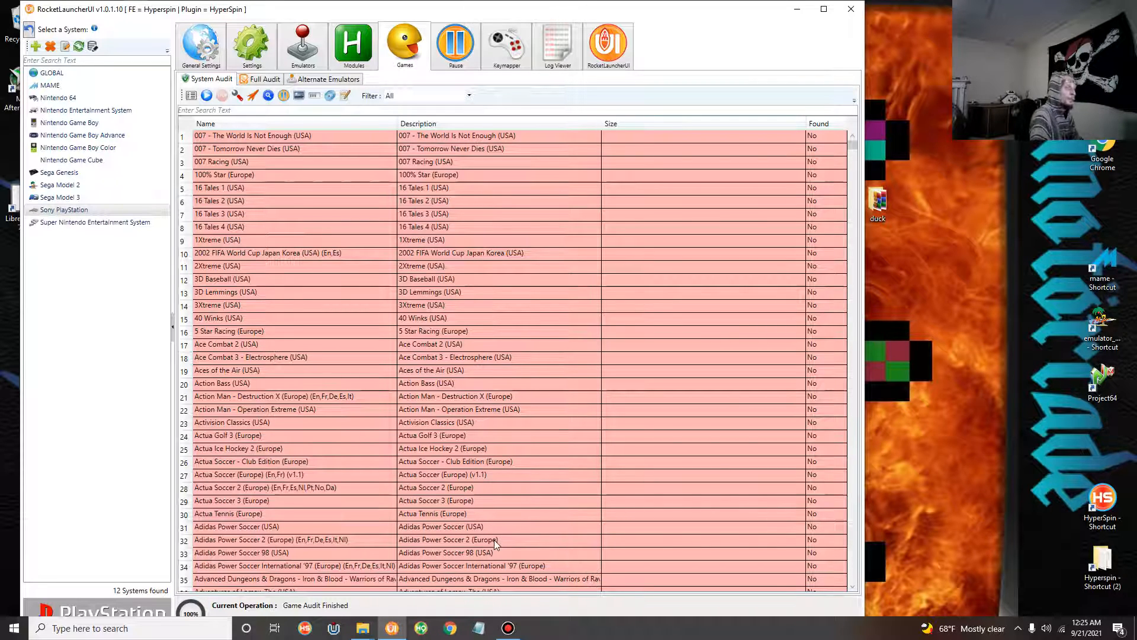
pyautogui.moveTo(512, 628)
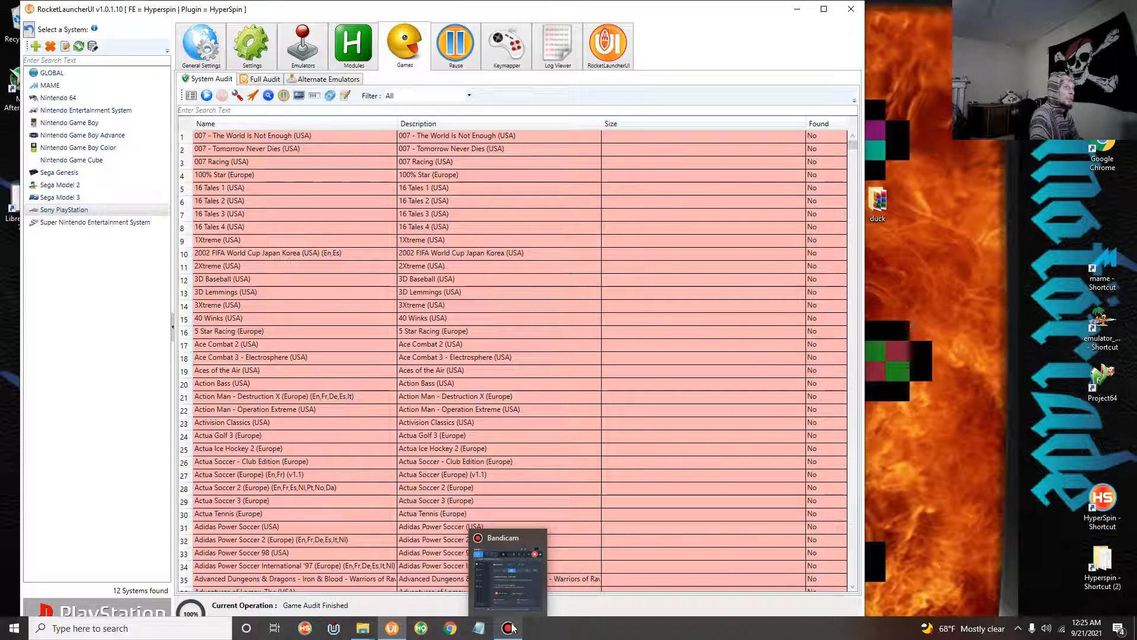
pyautogui.click(513, 628)
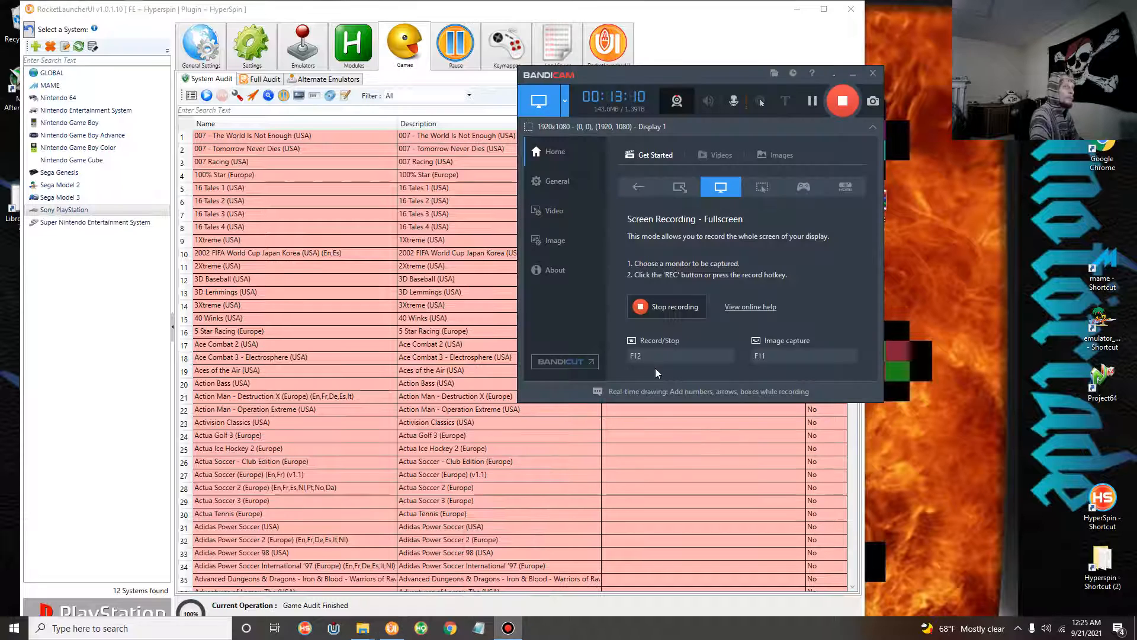